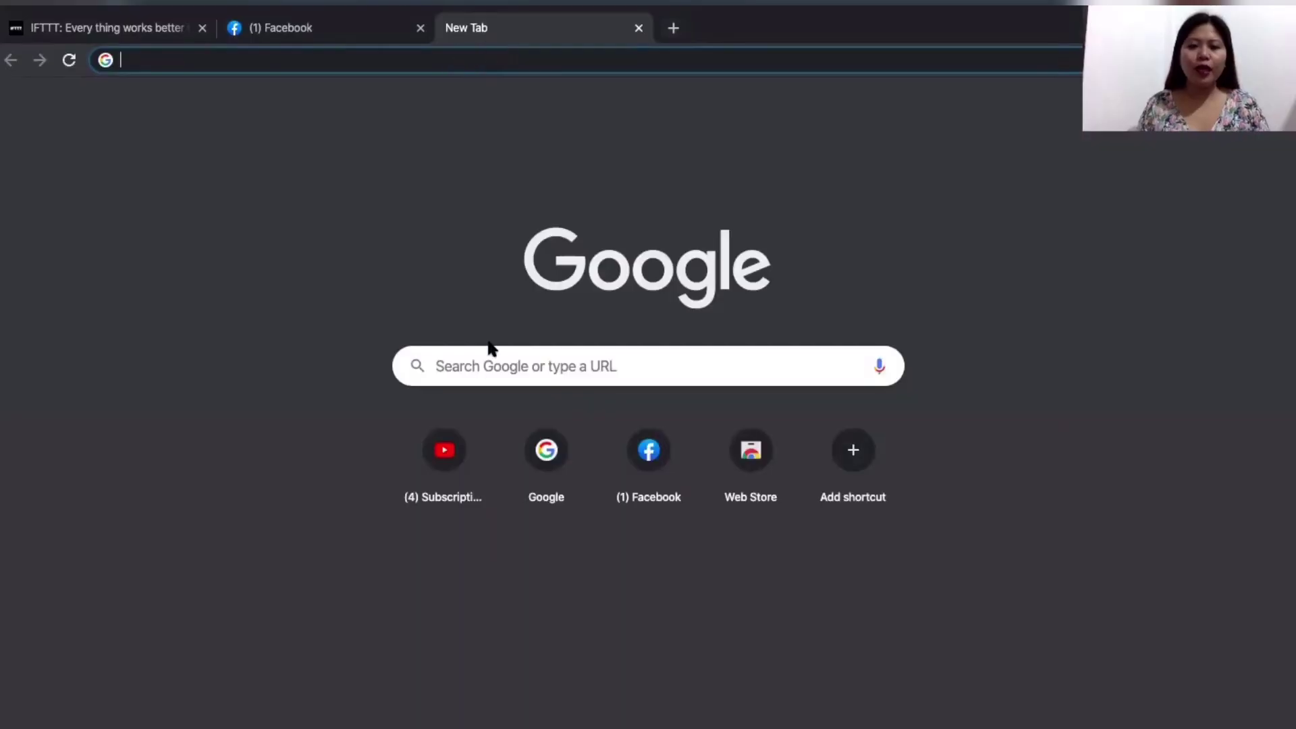
# - Run a Google search for IFTTT from a new Chrome tab's address bar
pyautogui.click(477, 367)
pyautogui.write('IFFTTT')
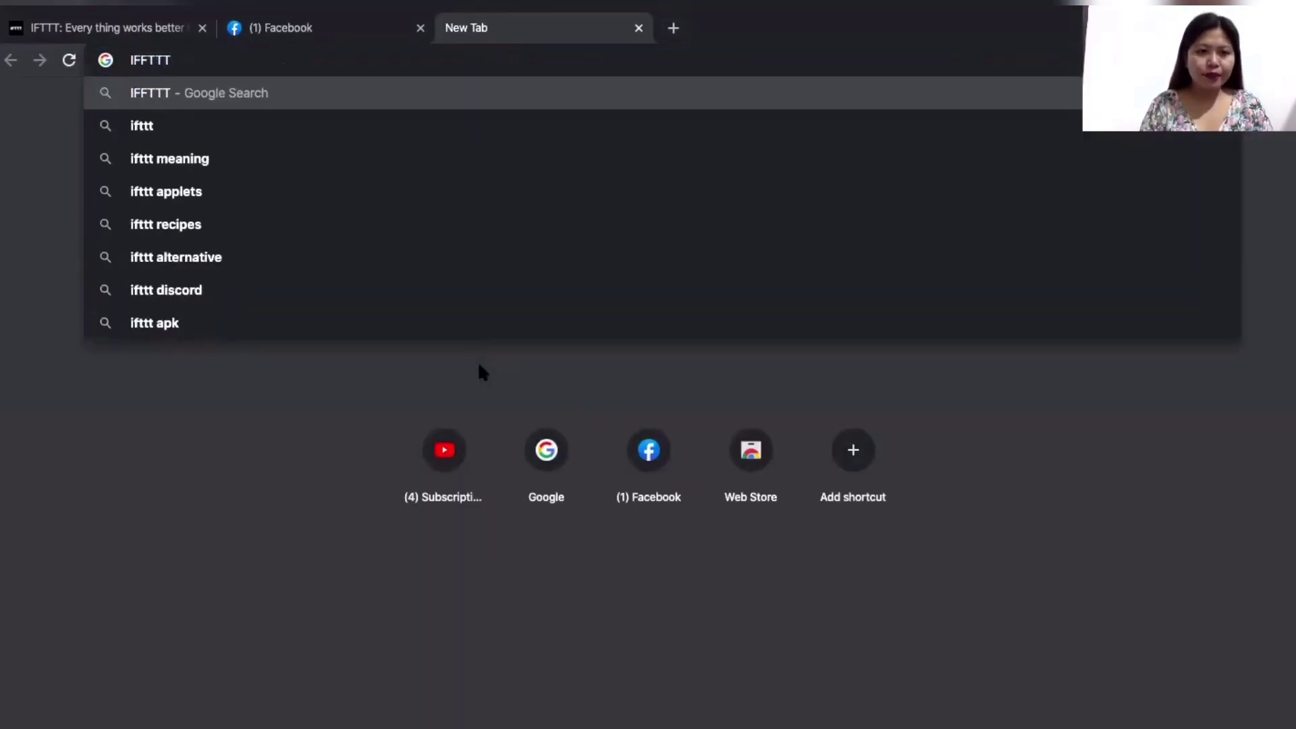
pyautogui.press('Return')
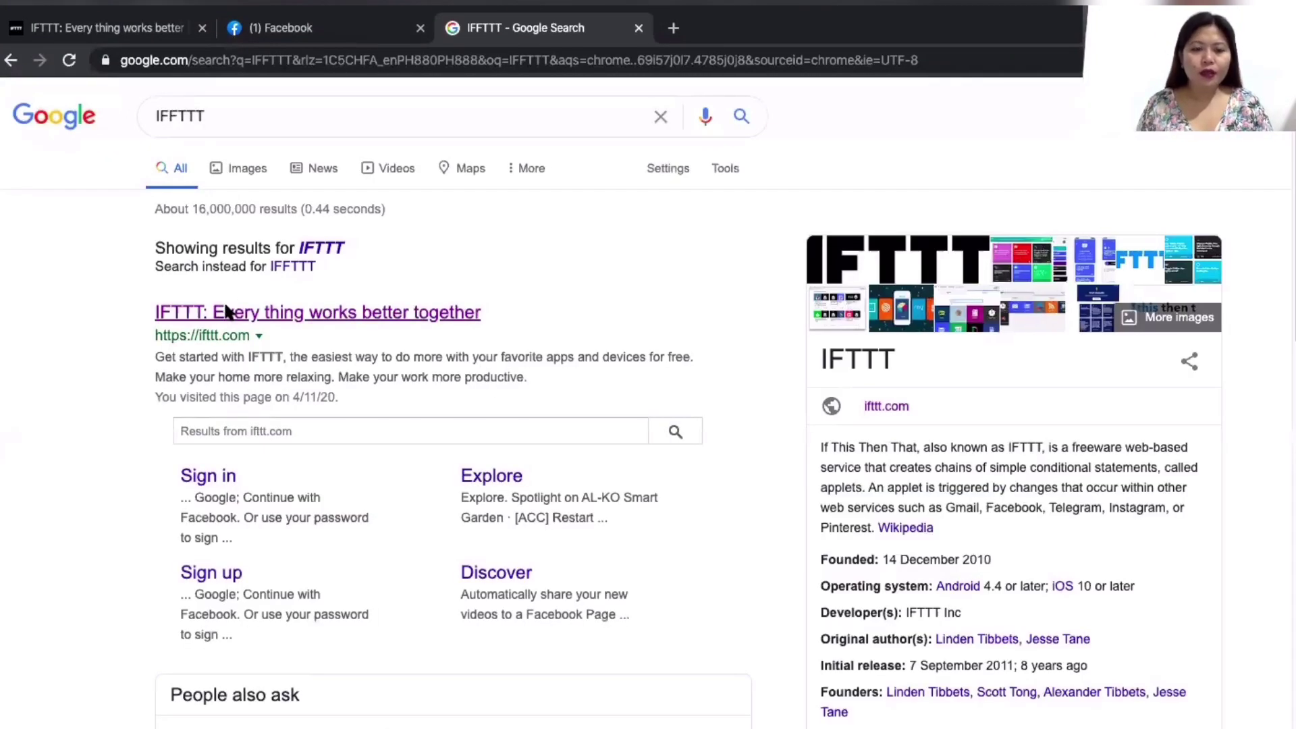
# - Open ifttt.com, close the duplicate tab, and sign in with the existing Google account
pyautogui.click(224, 304)
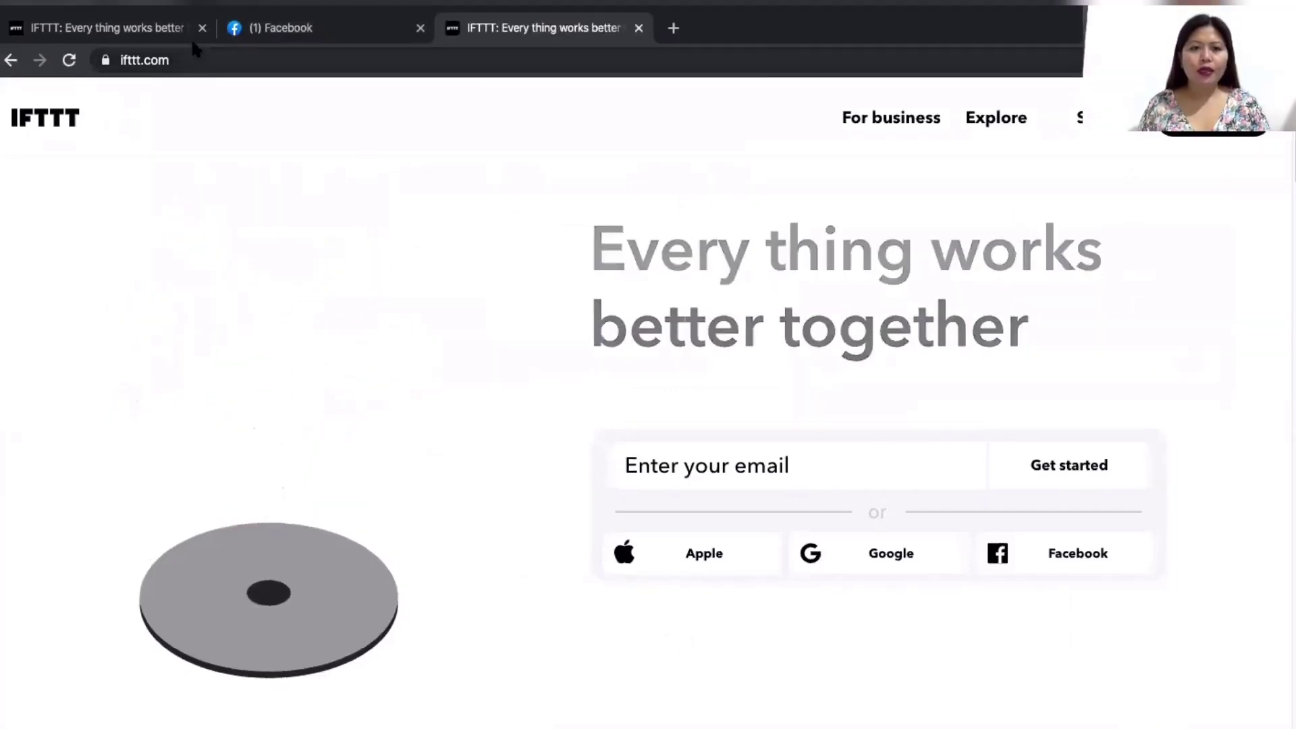
pyautogui.click(201, 28)
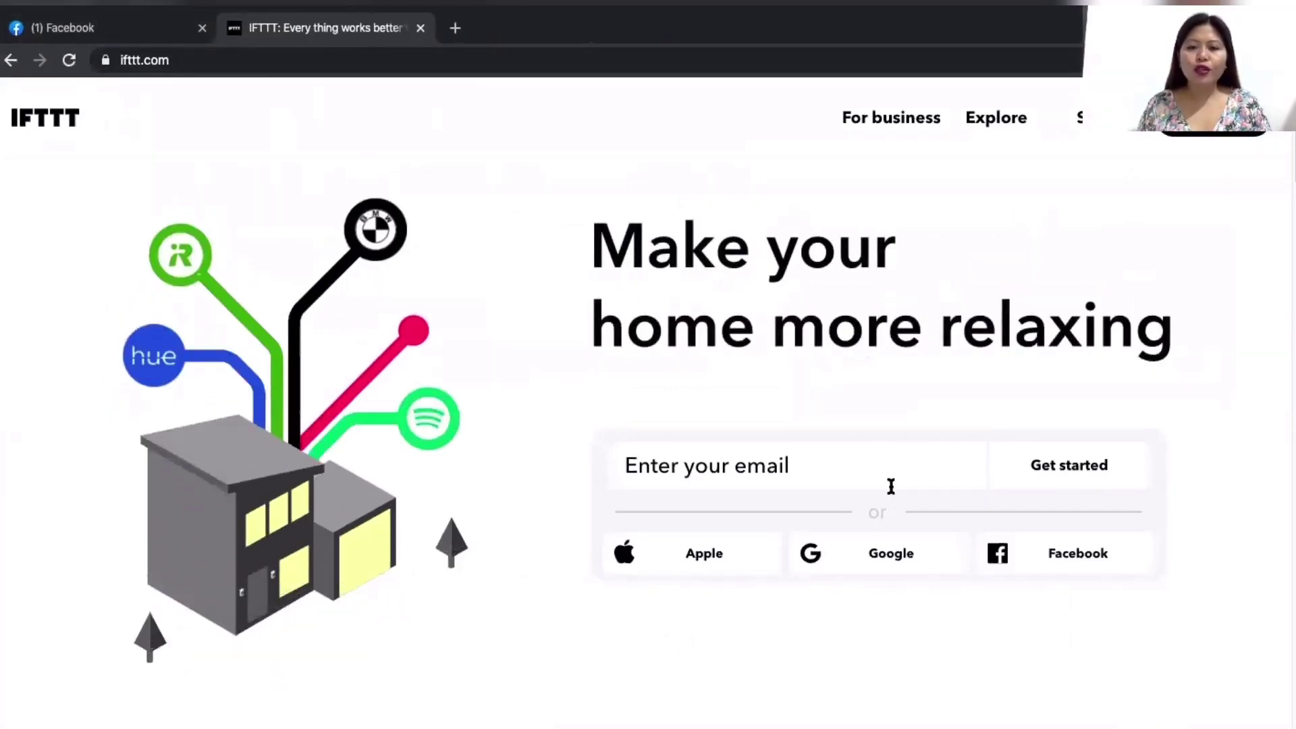
pyautogui.click(653, 445)
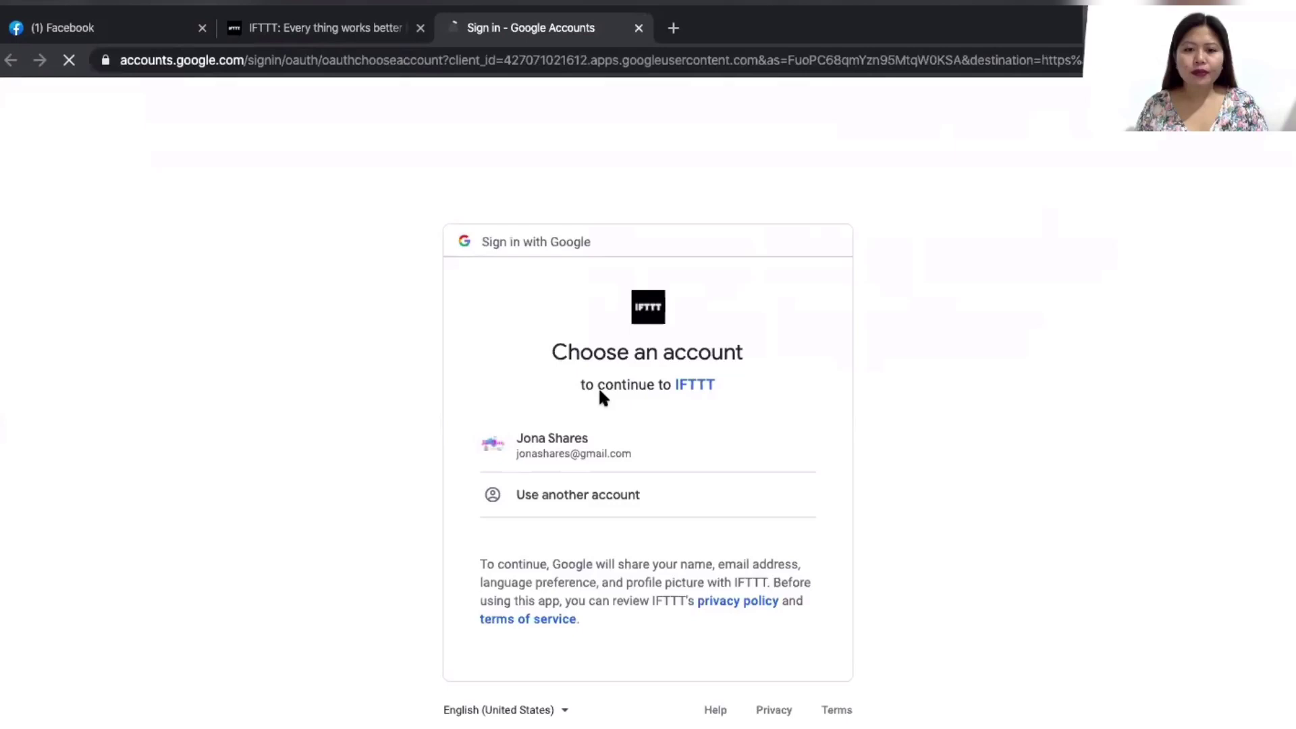
pyautogui.click(596, 440)
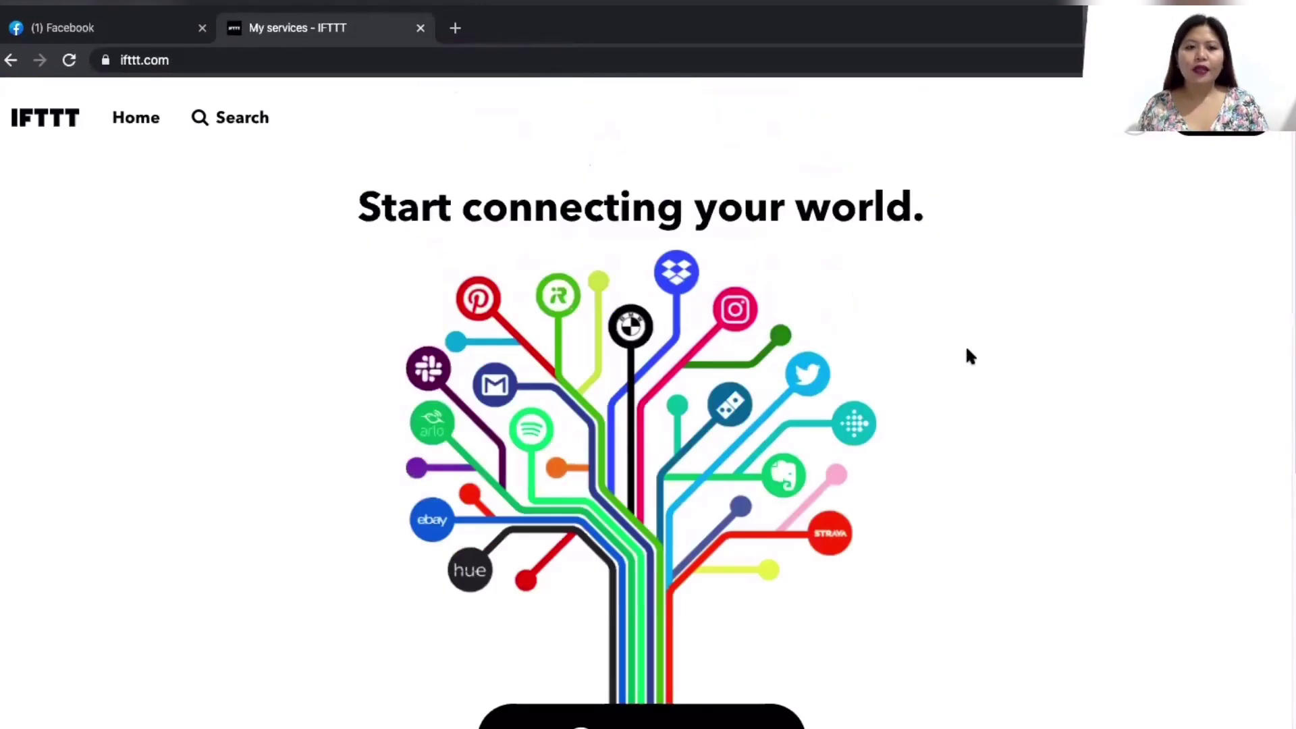
# - Open IFTTT's Discover page and browse the recommended applet cards
pyautogui.click(758, 714)
pyautogui.scroll(-4, 988, 548)
pyautogui.scroll(-6, 989, 548)
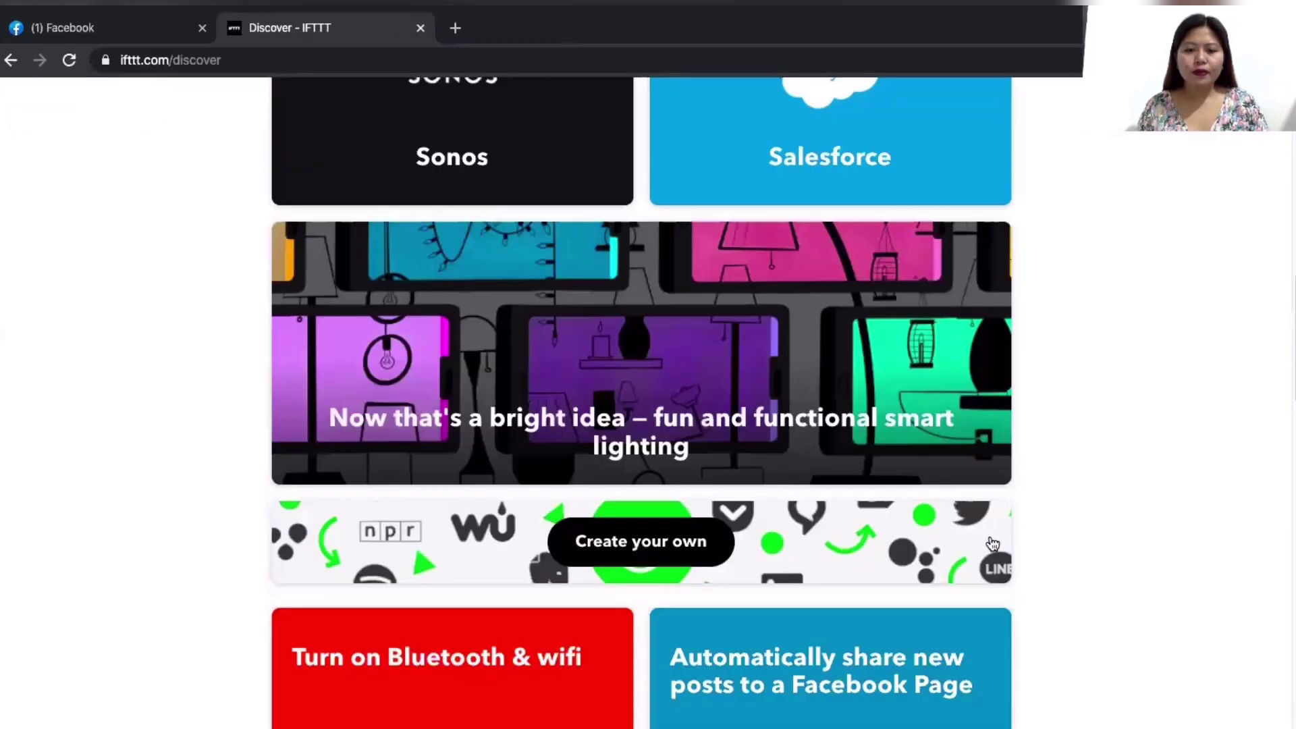
pyautogui.scroll(-7, 988, 548)
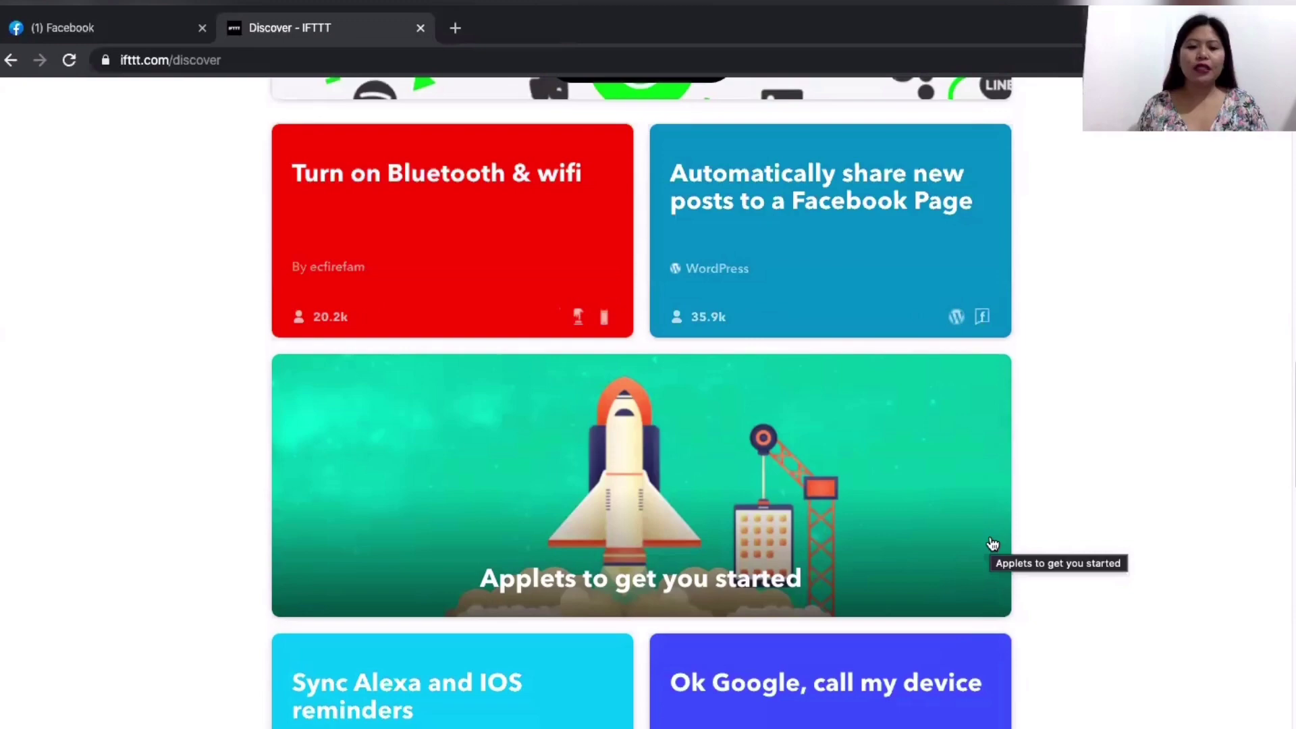
pyautogui.scroll(3, 992, 544)
pyautogui.scroll(5, 988, 548)
# - Search IFTTT for 'applets' and scroll through the results
pyautogui.write('applets')
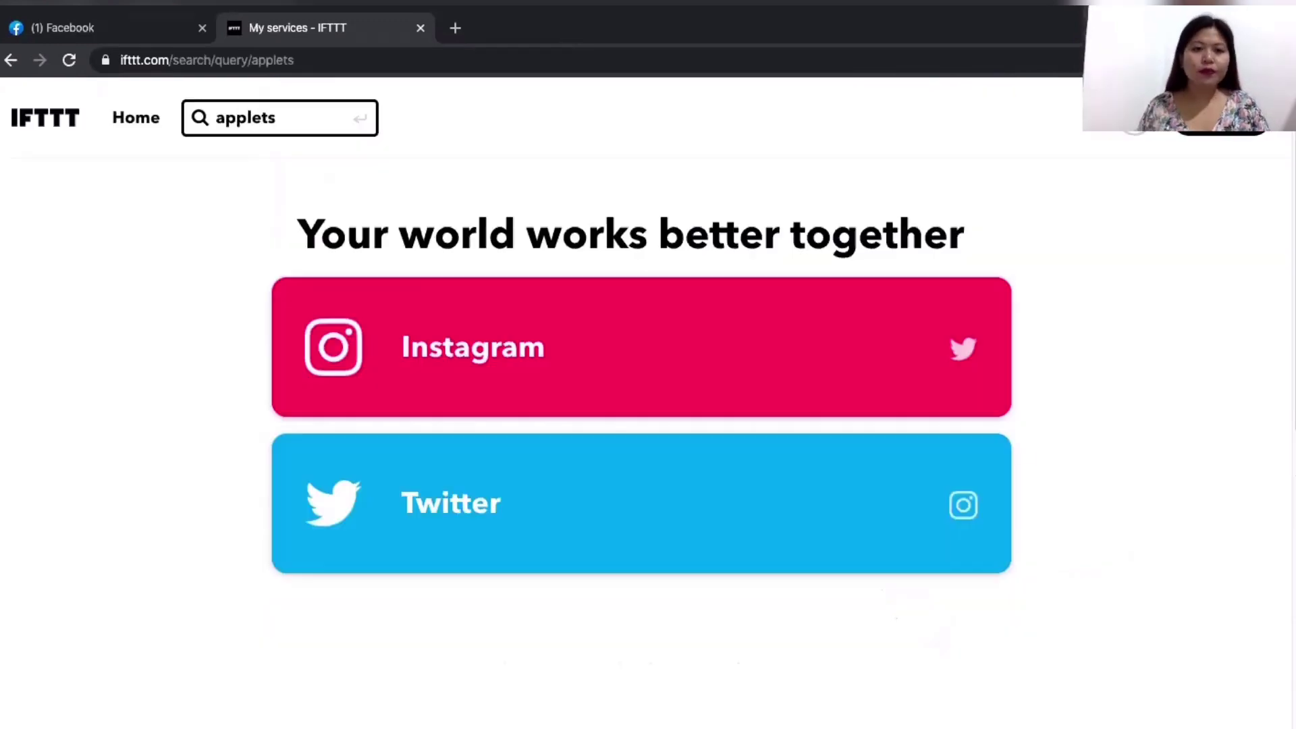
pyautogui.scroll(-3, 237, 110)
pyautogui.scroll(-1, 237, 110)
pyautogui.scroll(2, 247, 128)
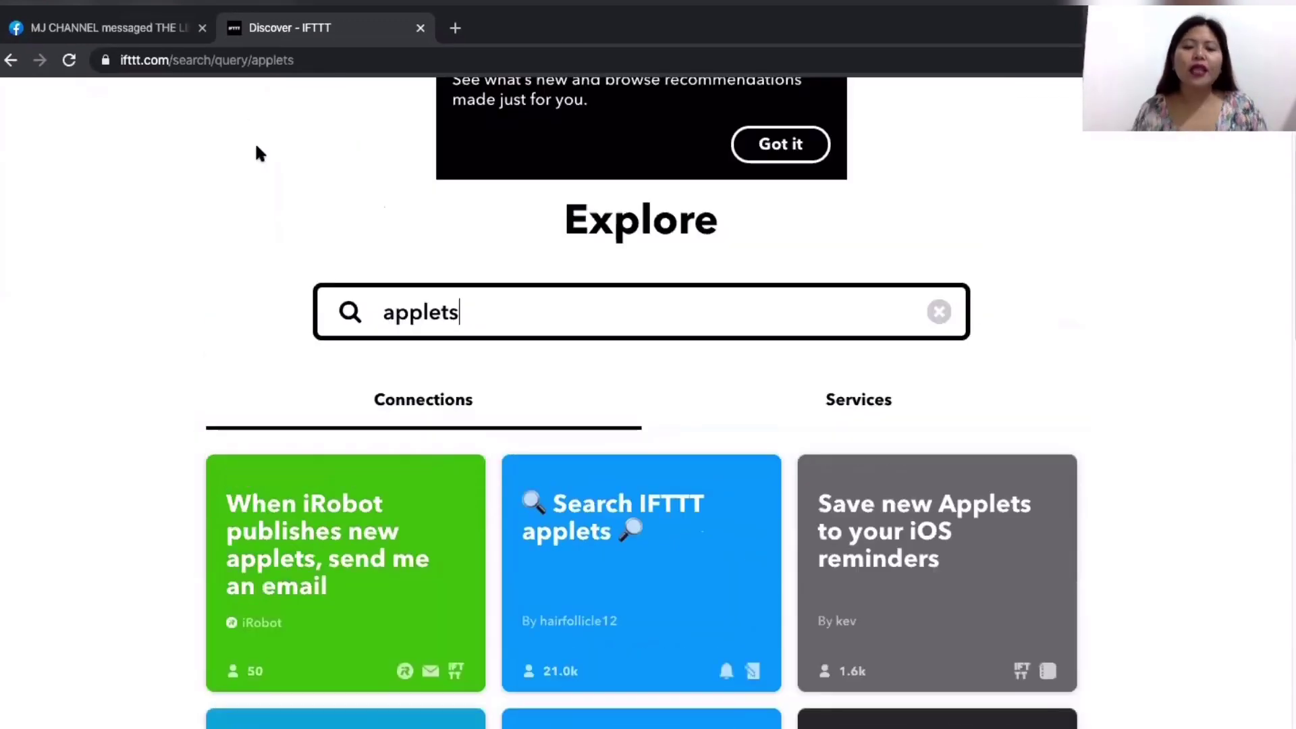
pyautogui.scroll(-2, 257, 153)
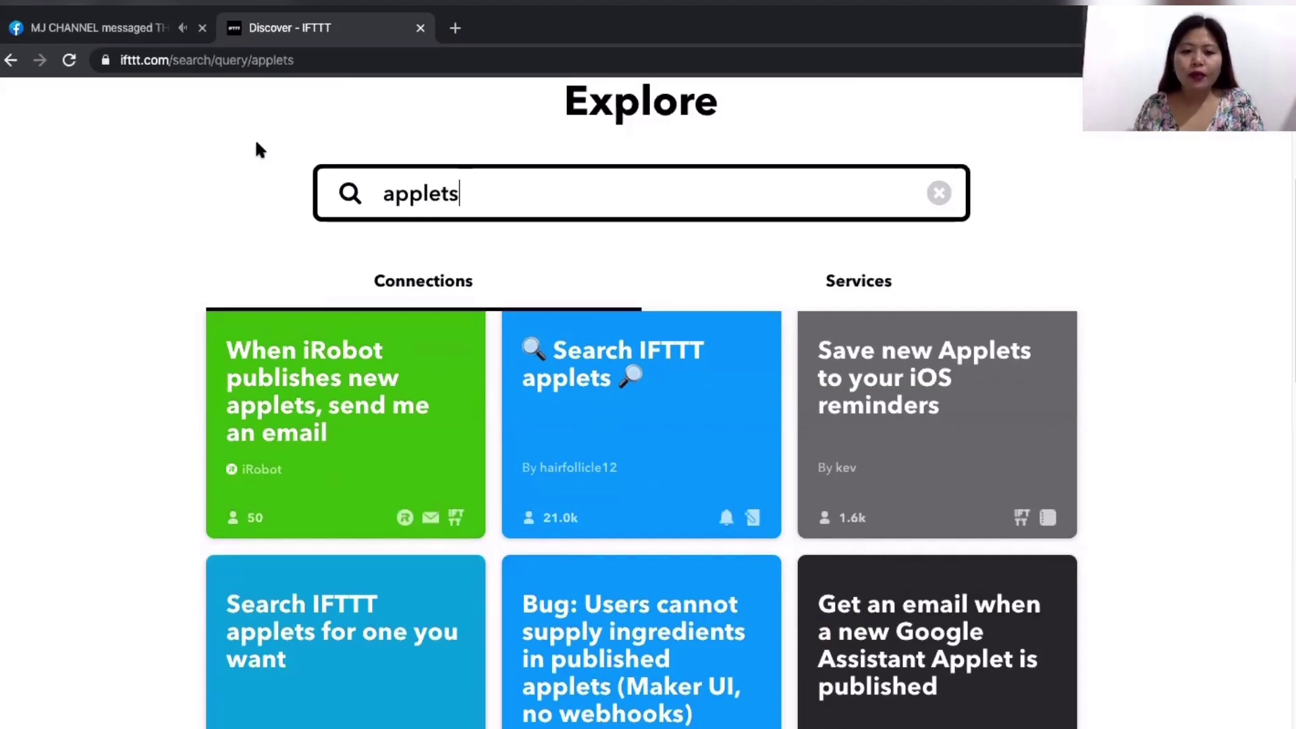
pyautogui.scroll(-4, 301, 463)
pyautogui.scroll(-7, 299, 464)
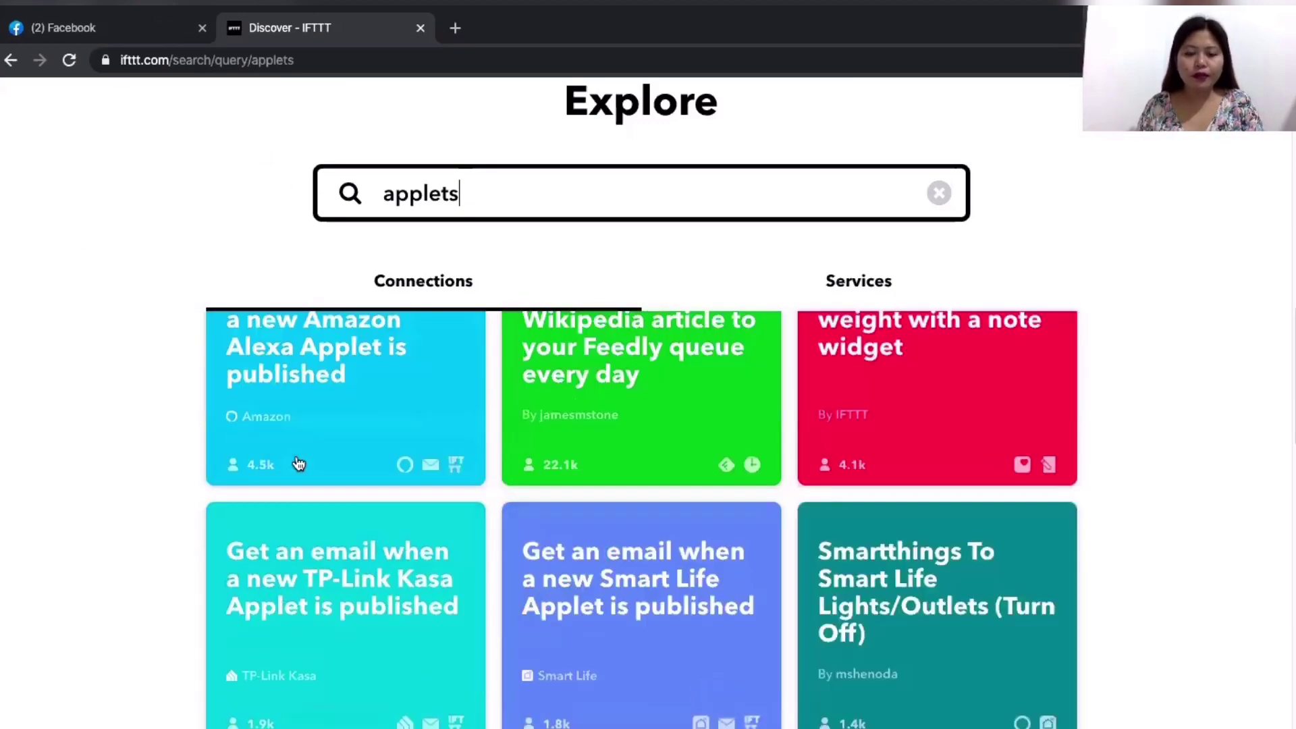
pyautogui.scroll(-3, 298, 464)
pyautogui.scroll(-2, 298, 464)
pyautogui.scroll(-5, 298, 463)
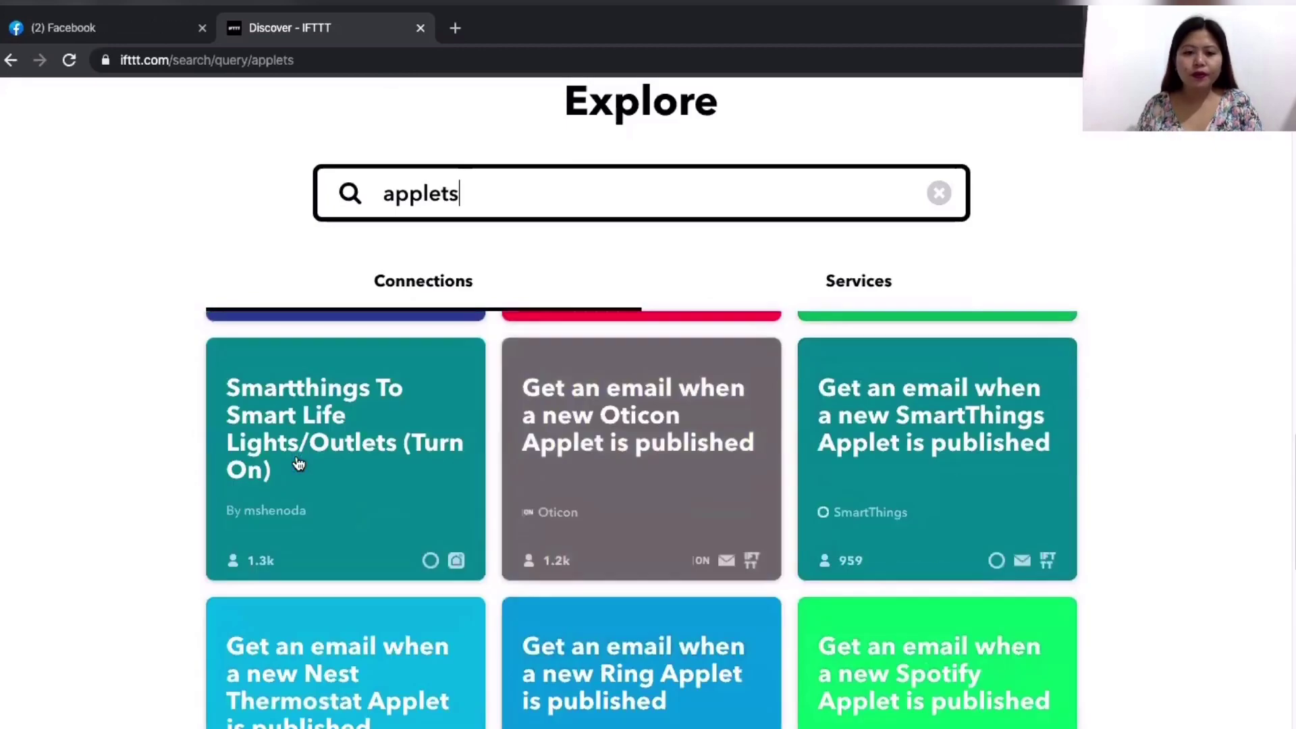
pyautogui.scroll(-3, 297, 461)
pyautogui.scroll(20, 324, 455)
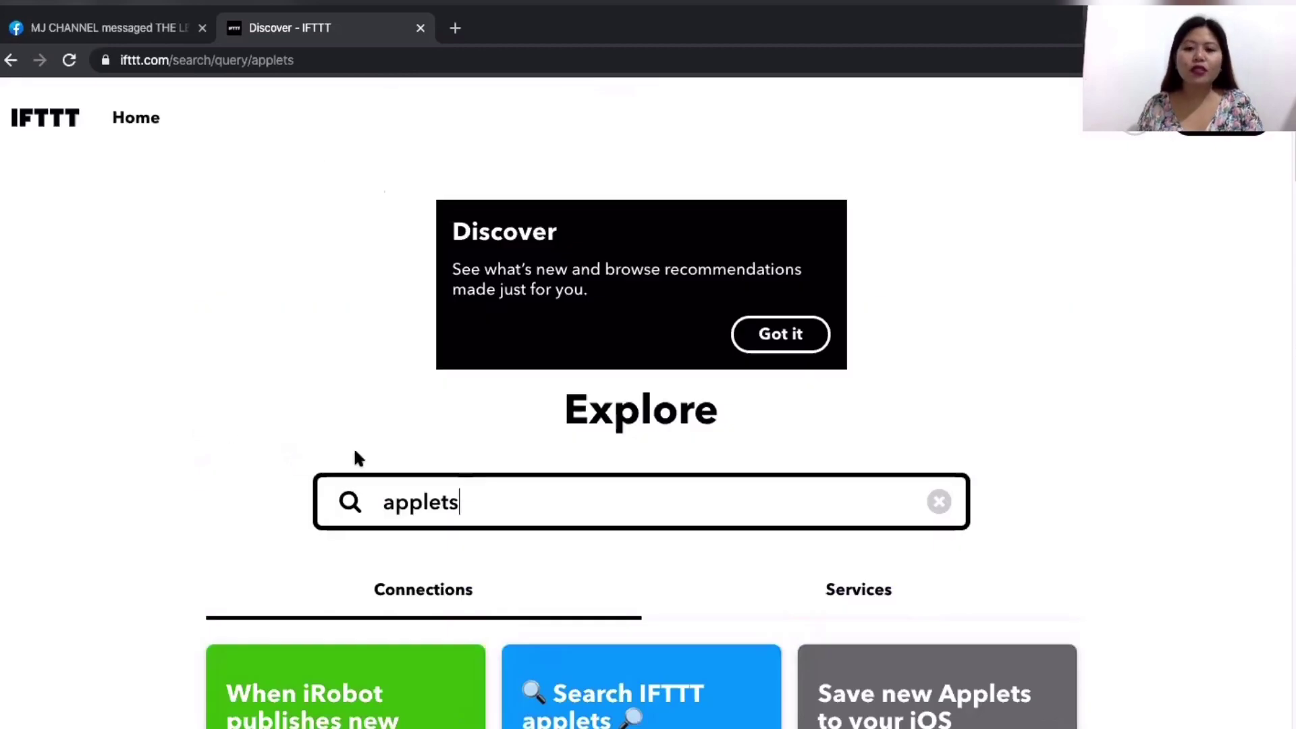
# - Return to Discover and scroll down to the Applets for social media collection
pyautogui.click(1235, 135)
pyautogui.scroll(-5, 868, 331)
pyautogui.scroll(-5, 867, 331)
pyautogui.scroll(-5, 870, 332)
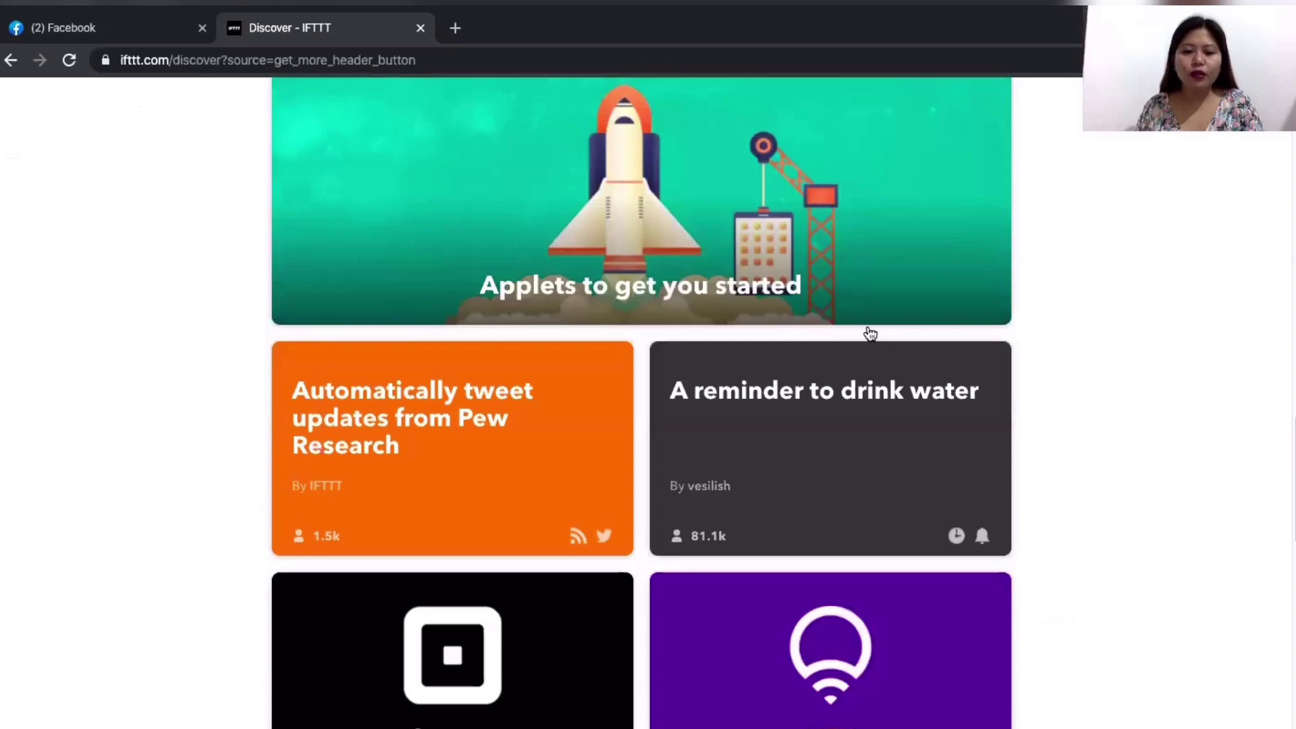
pyautogui.scroll(-2, 869, 333)
pyautogui.scroll(-4, 870, 332)
pyautogui.scroll(-3, 870, 332)
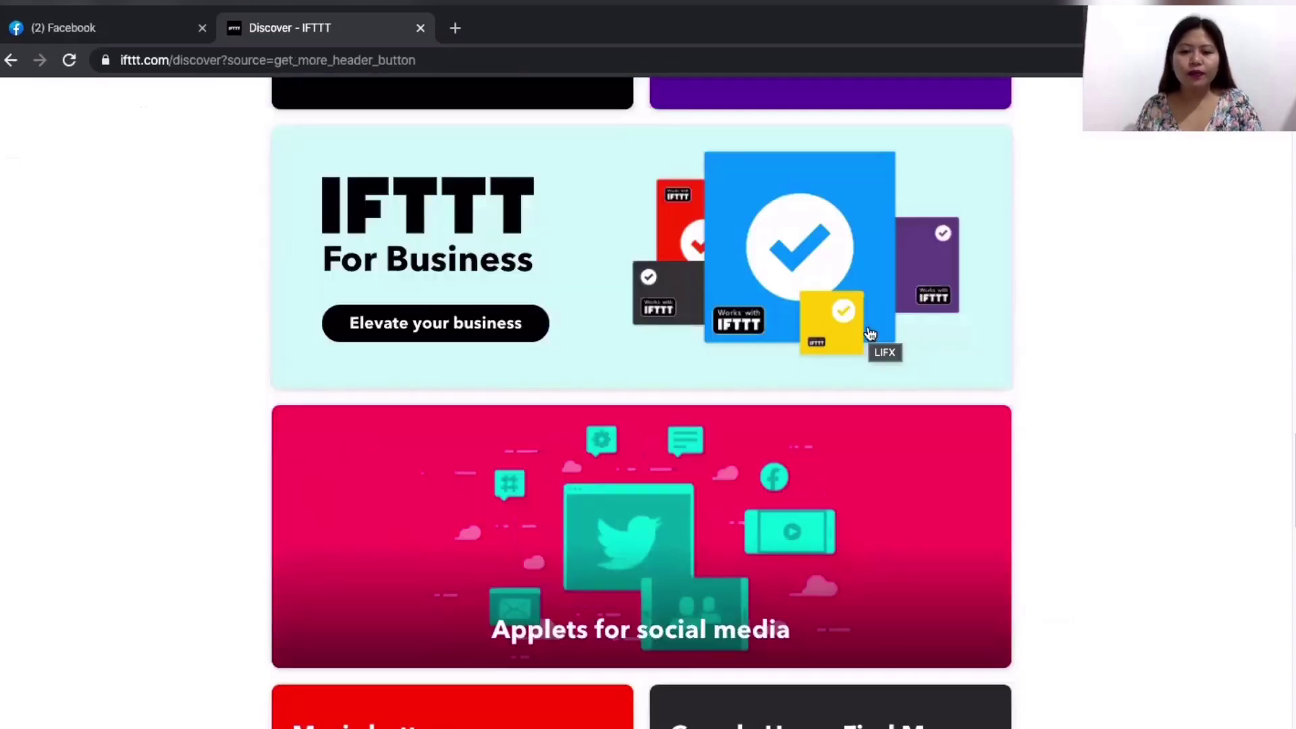
pyautogui.scroll(-3, 870, 332)
pyautogui.scroll(-2, 521, 347)
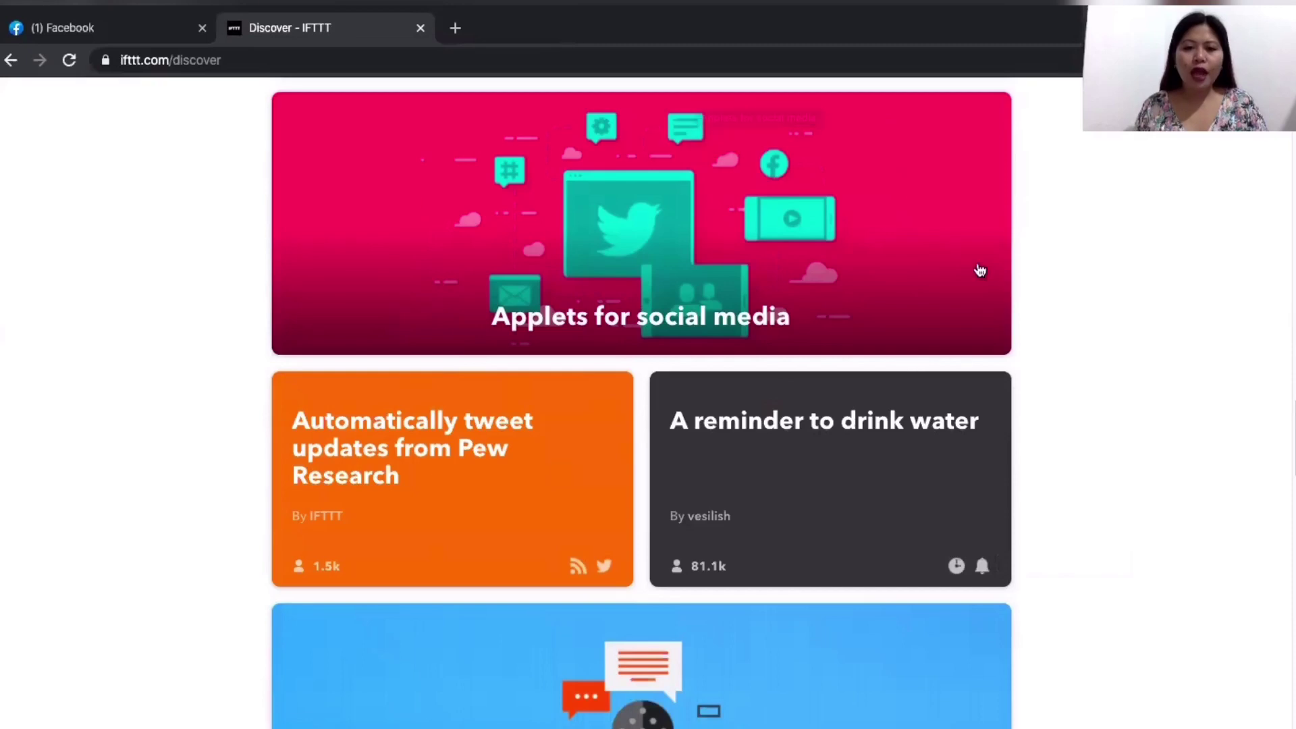
# - In Applets for social media, choose 'Tweet your Instagrams as native photos on Twitter'
pyautogui.click(659, 248)
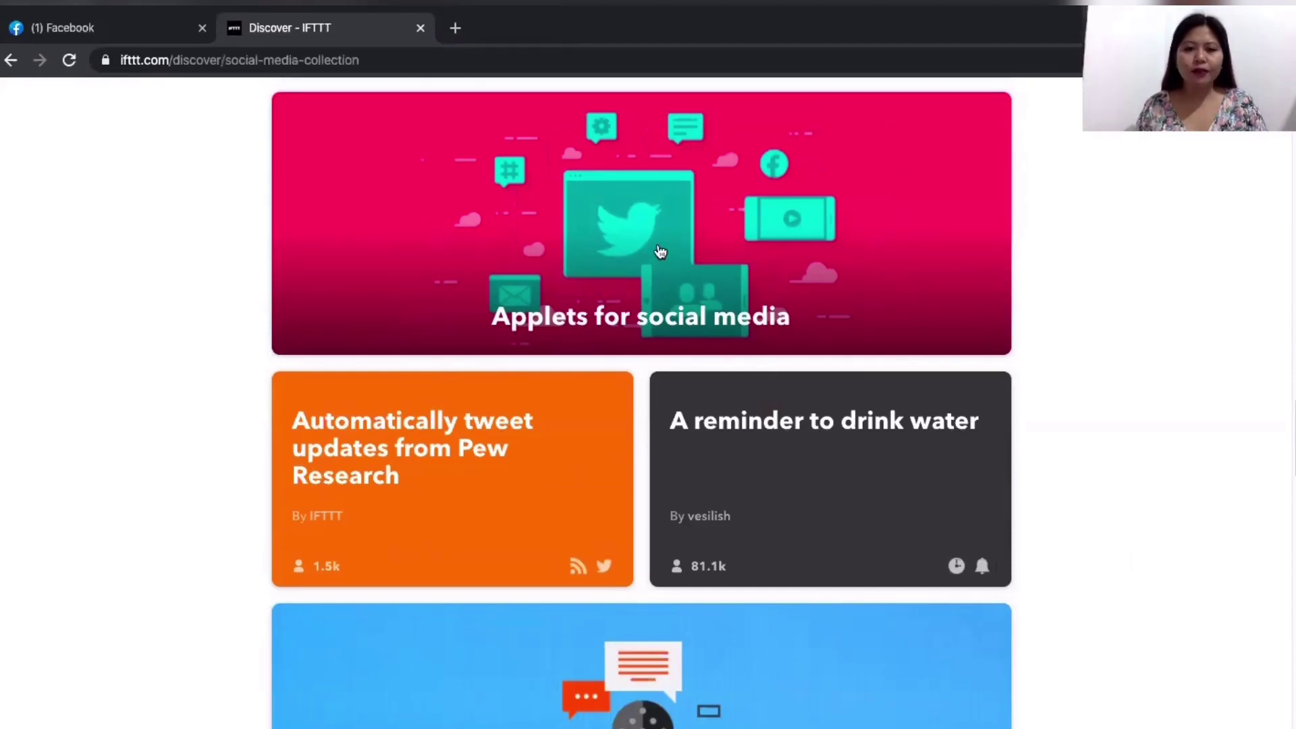
pyautogui.scroll(-4, 659, 248)
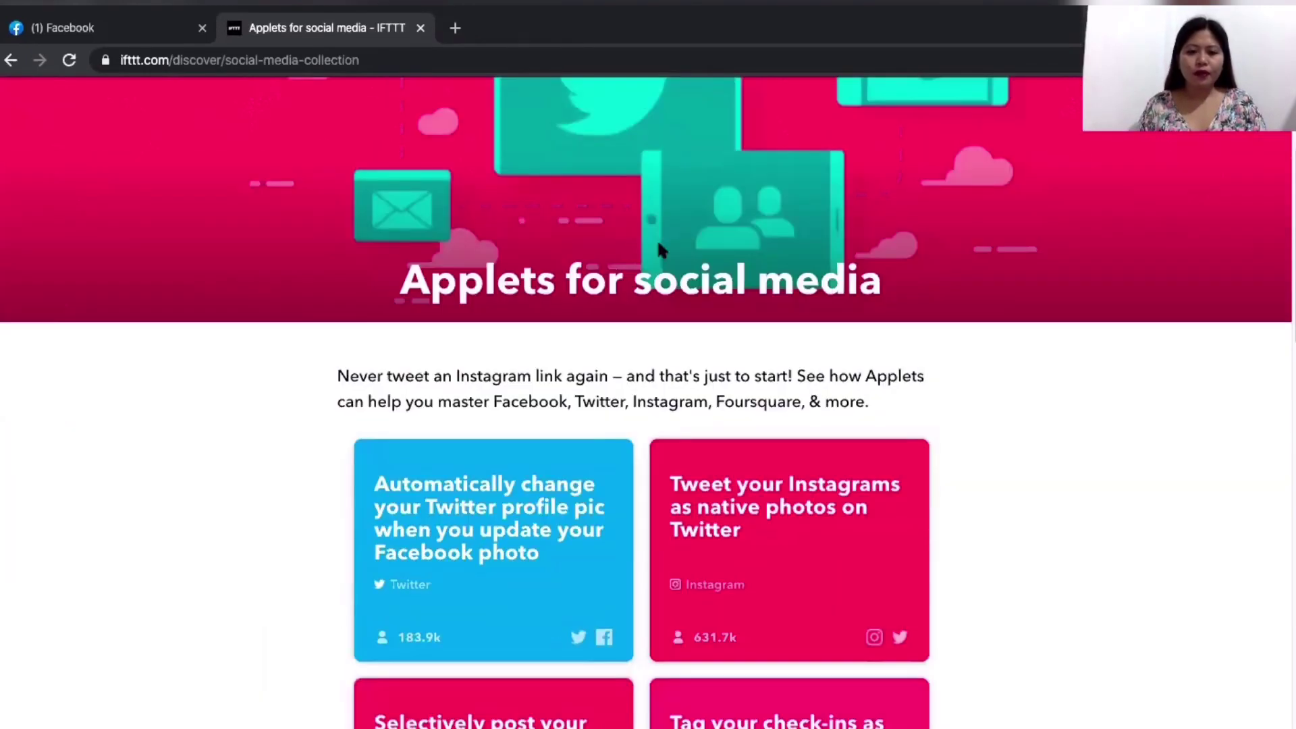
pyautogui.scroll(-5, 660, 243)
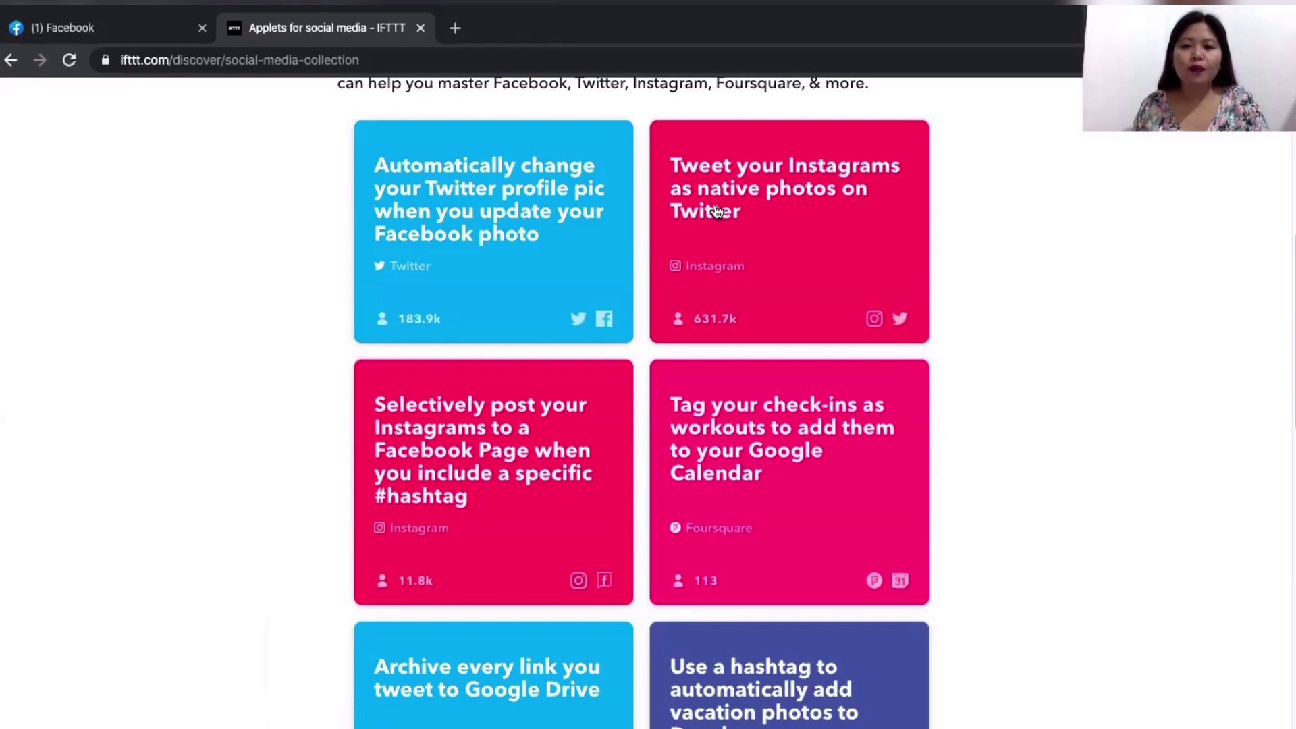
pyautogui.click(754, 179)
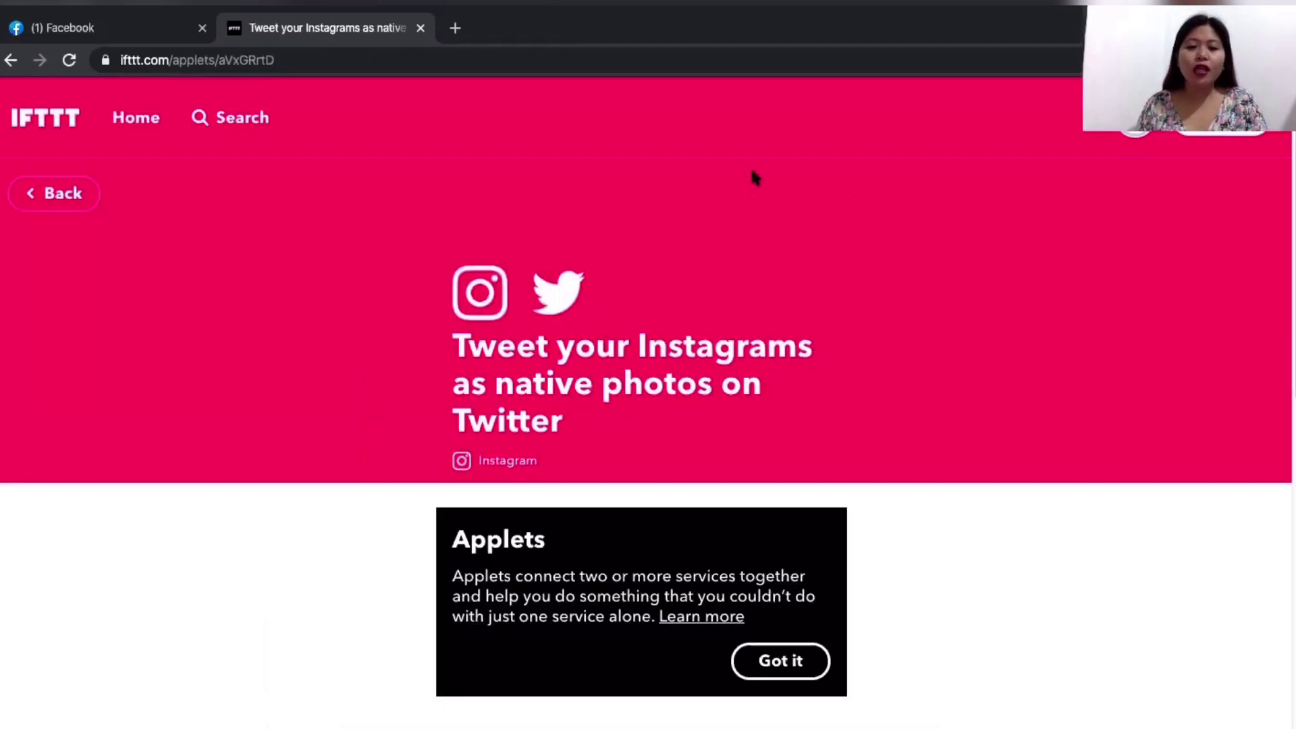
pyautogui.scroll(-2, 749, 182)
pyautogui.scroll(-2, 747, 187)
# - Connect the applet by logging into Instagram and authorizing IFTTT access
pyautogui.click(499, 517)
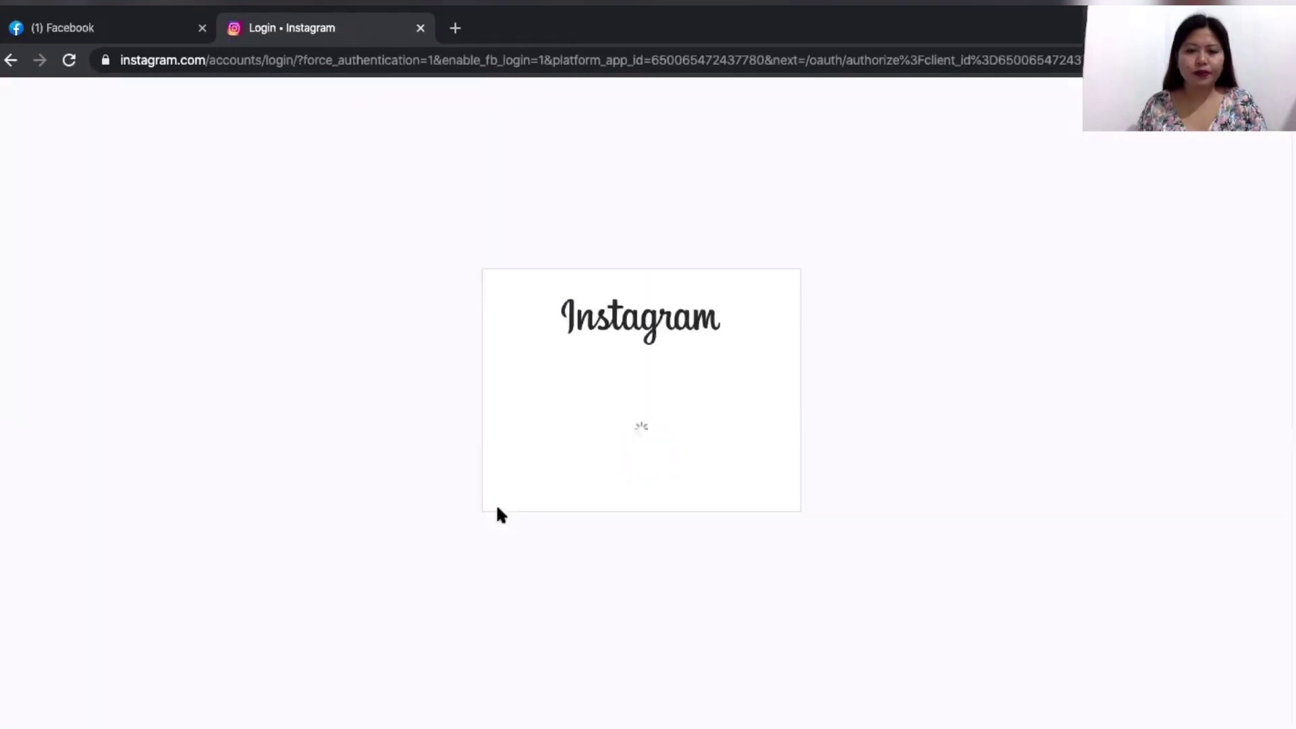
pyautogui.hotkey('ctrl', 'a')
pyautogui.press('BackSpace')
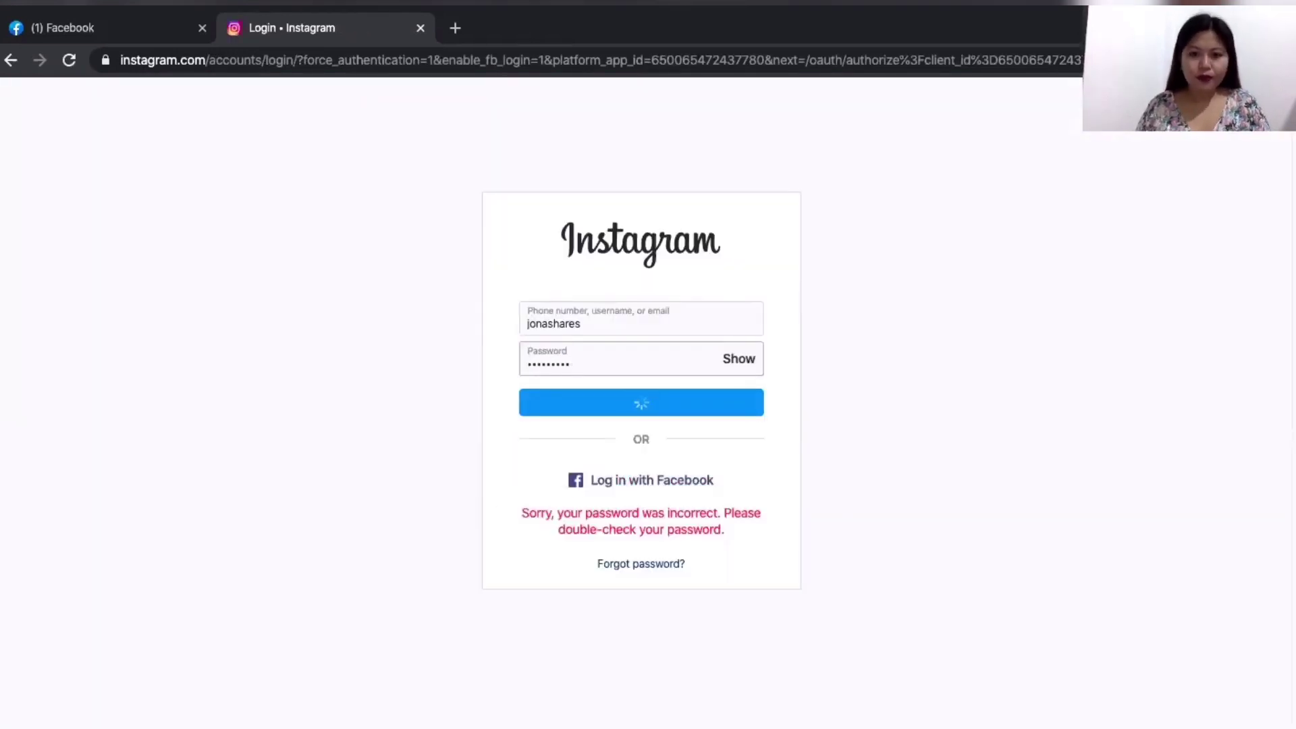
pyautogui.hotkey('ctrl', 'a')
pyautogui.press('Return')
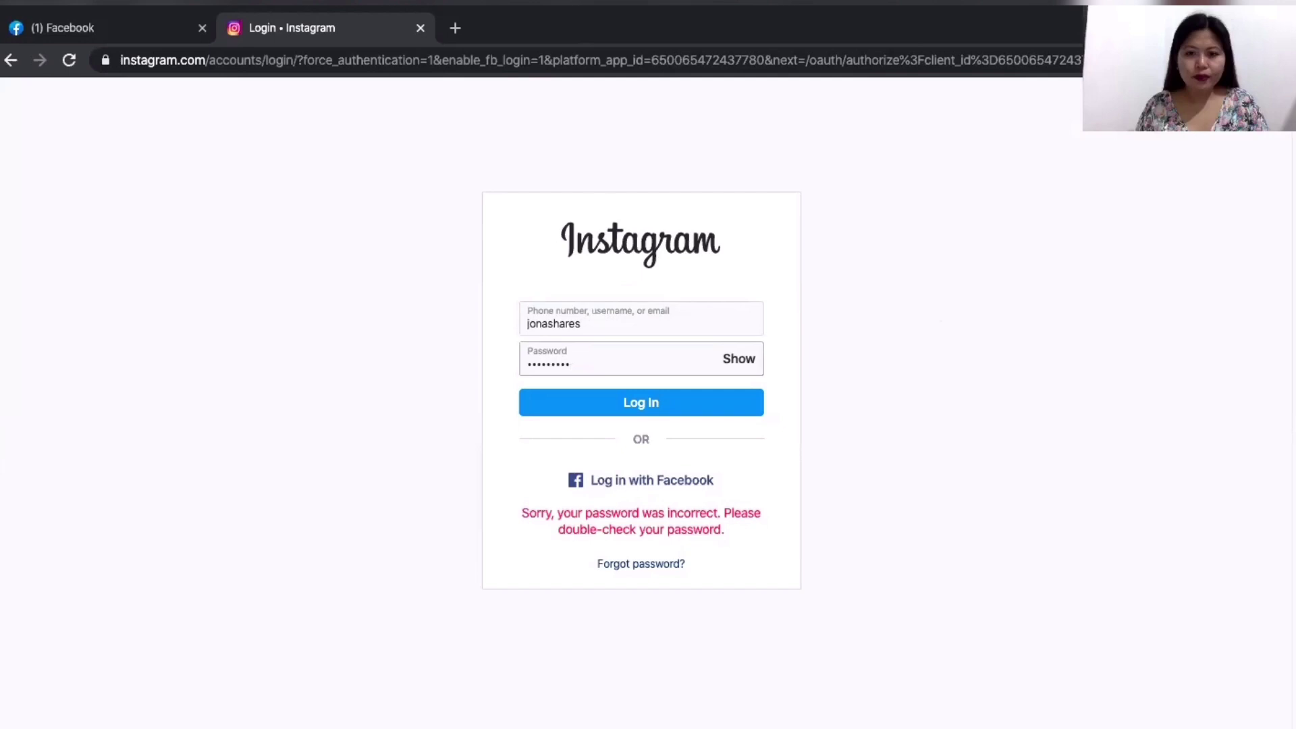
pyautogui.hotkey('ctrl', 'a')
pyautogui.press('Return')
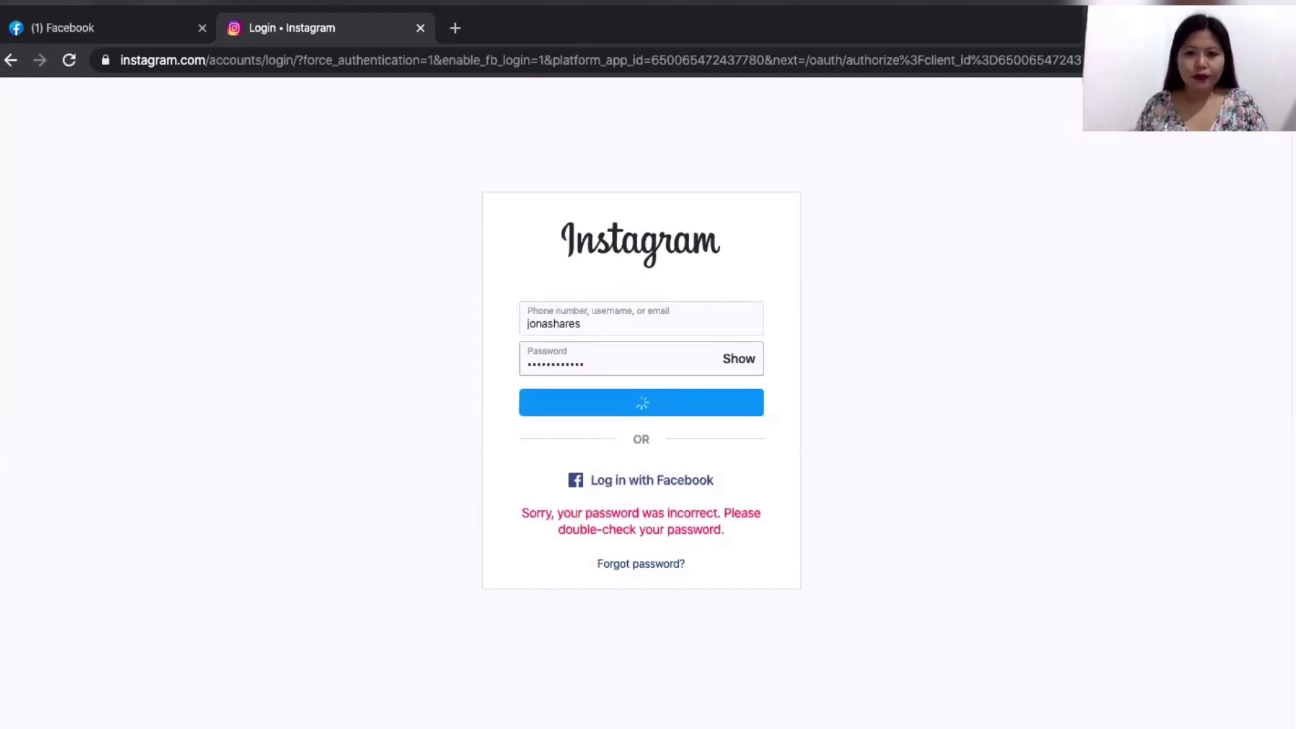
pyautogui.click(708, 563)
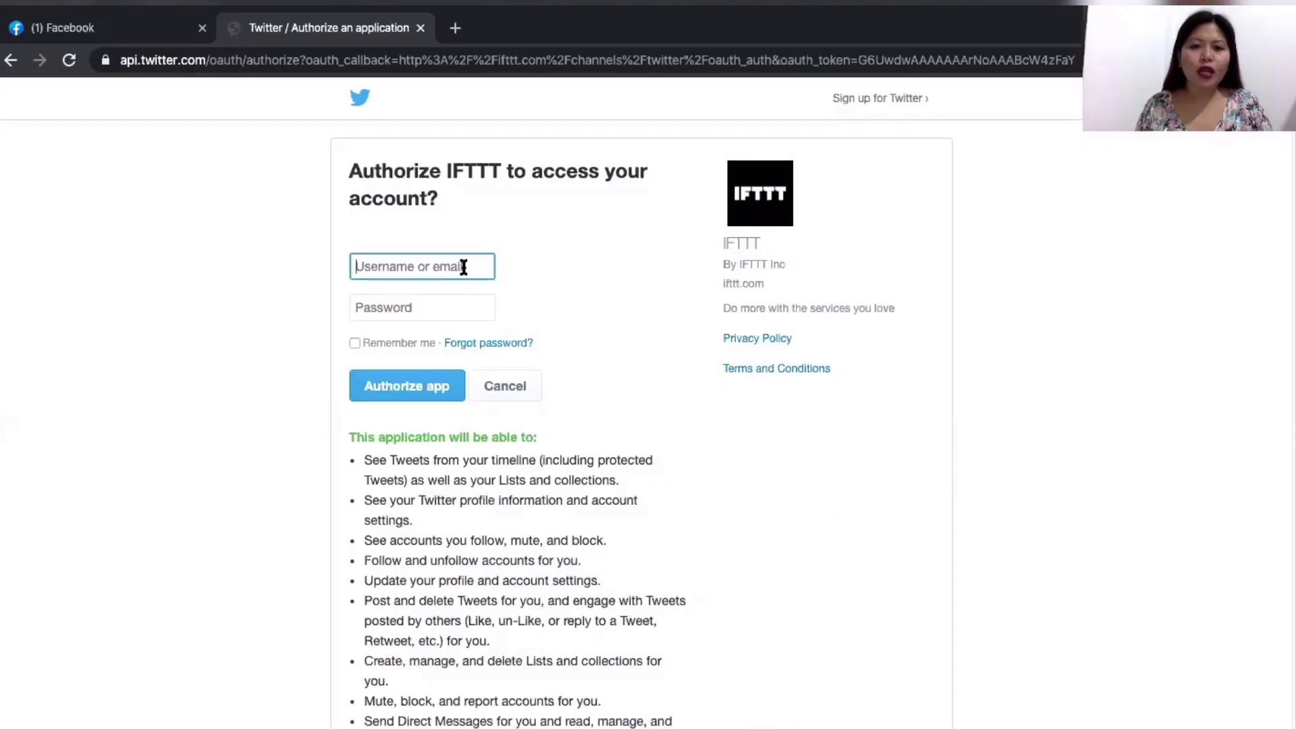
# - Authorize IFTTT on Twitter as 'jona', with Remember me ticked
pyautogui.write('jona')
pyautogui.click(405, 302)
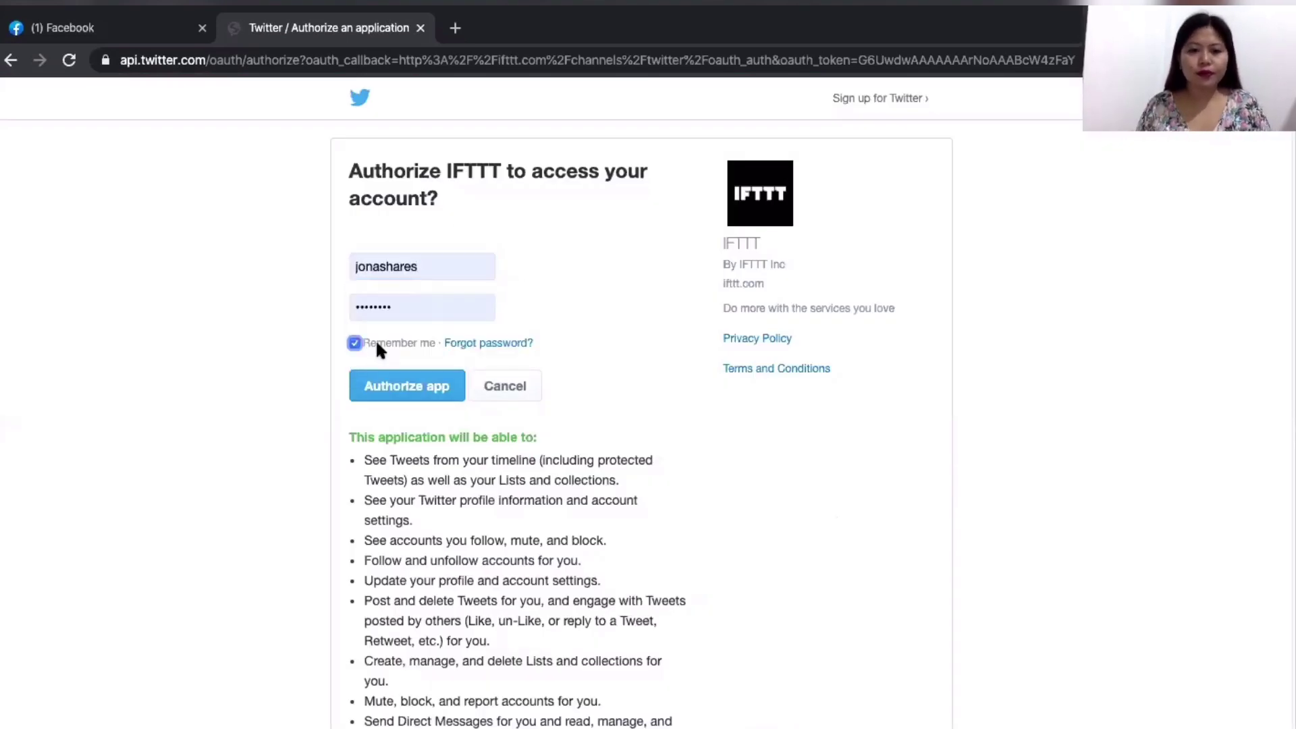
pyautogui.click(373, 388)
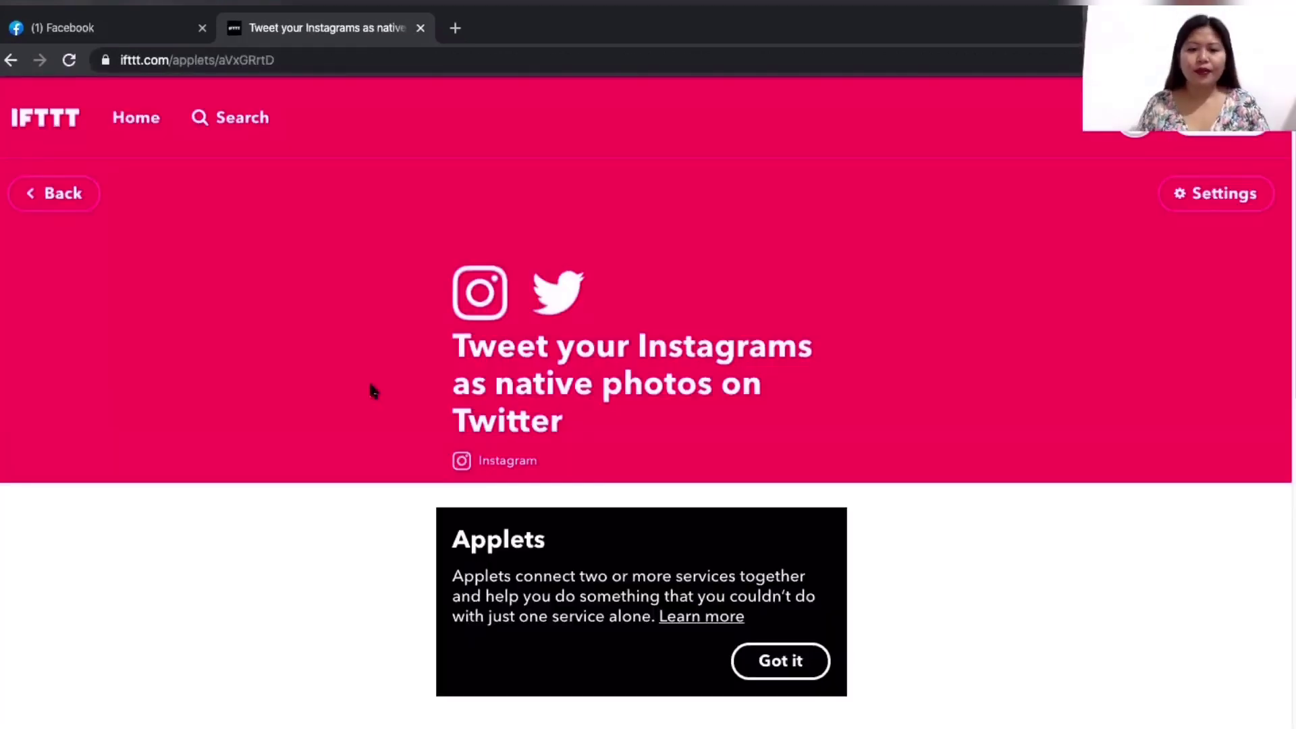
# - Dismiss the info popup and read the now-Connected applet's description
pyautogui.scroll(-3, 373, 392)
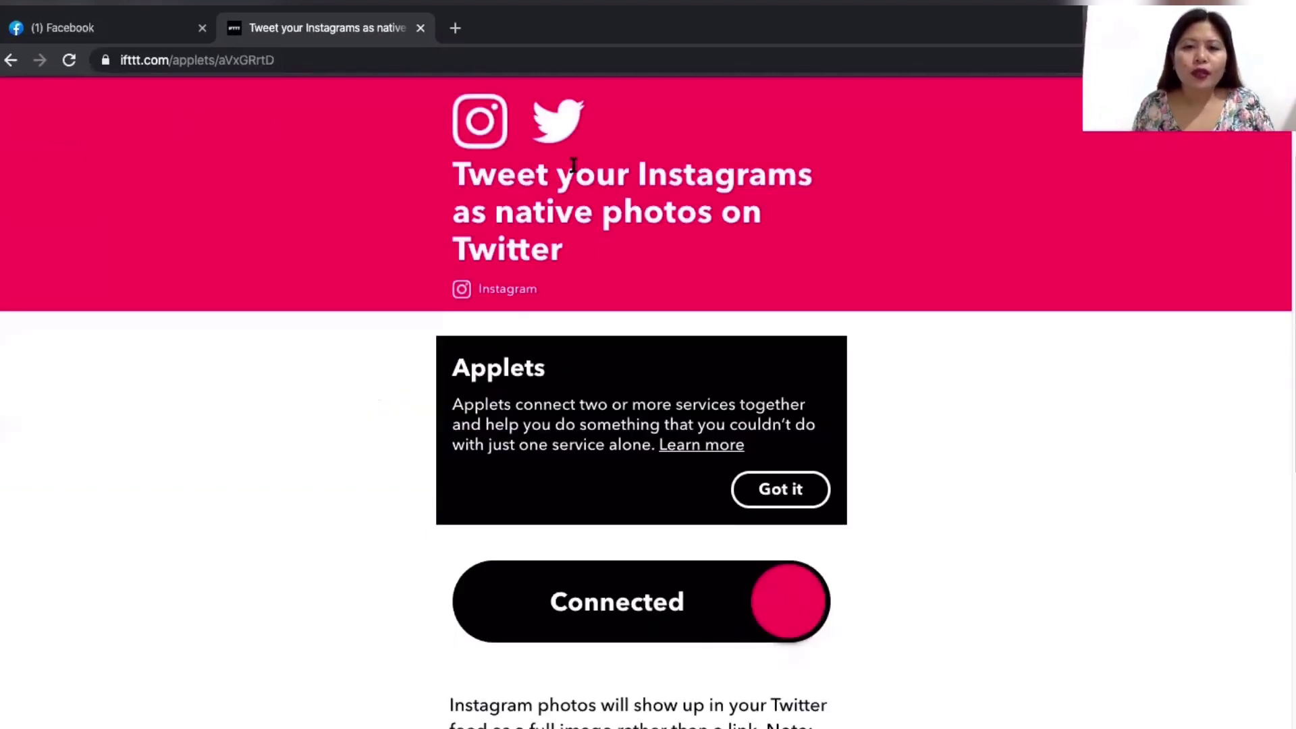
pyautogui.scroll(-1, 378, 303)
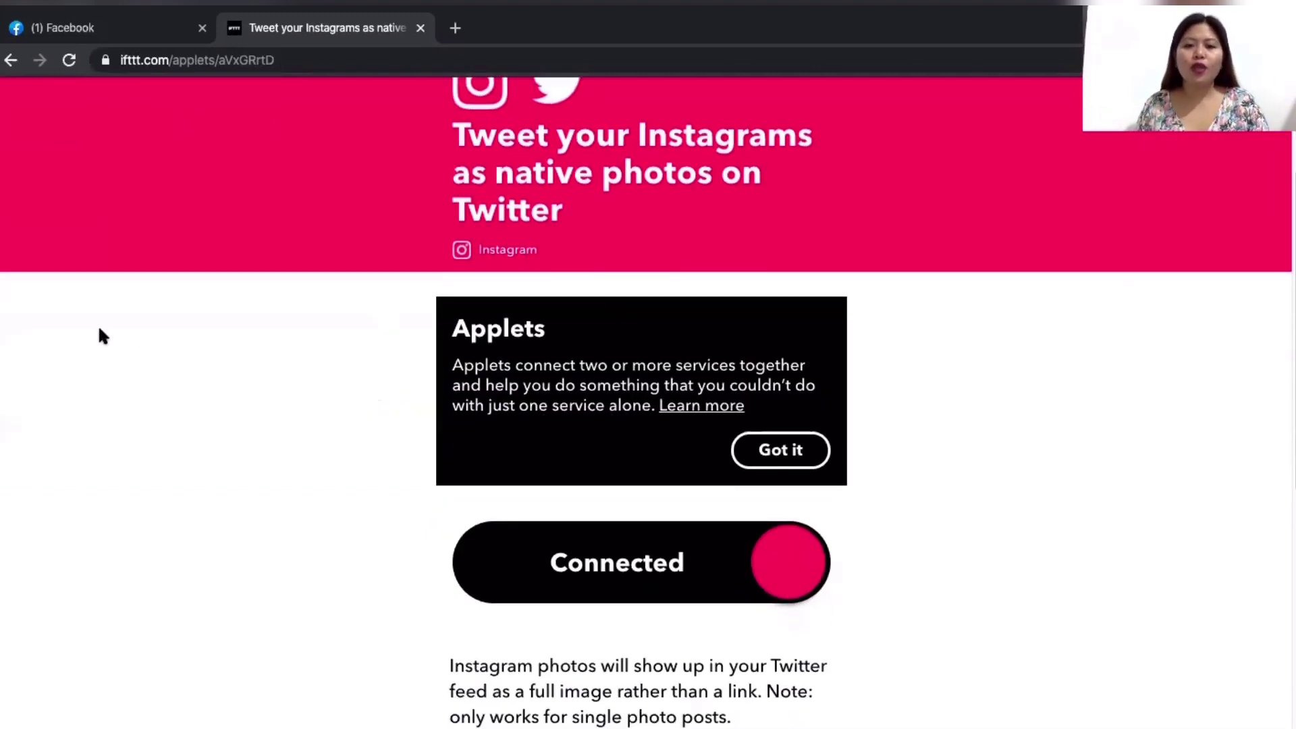
pyautogui.click(761, 452)
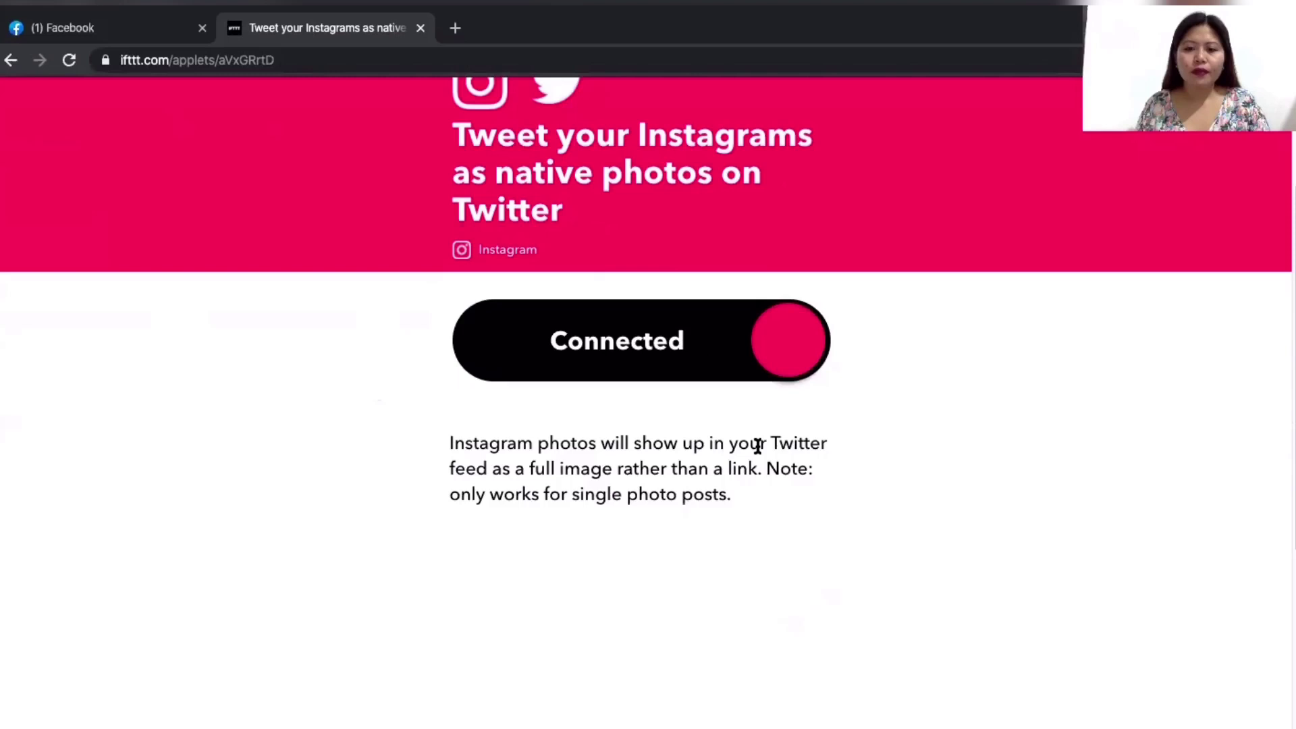
pyautogui.scroll(-2, 582, 461)
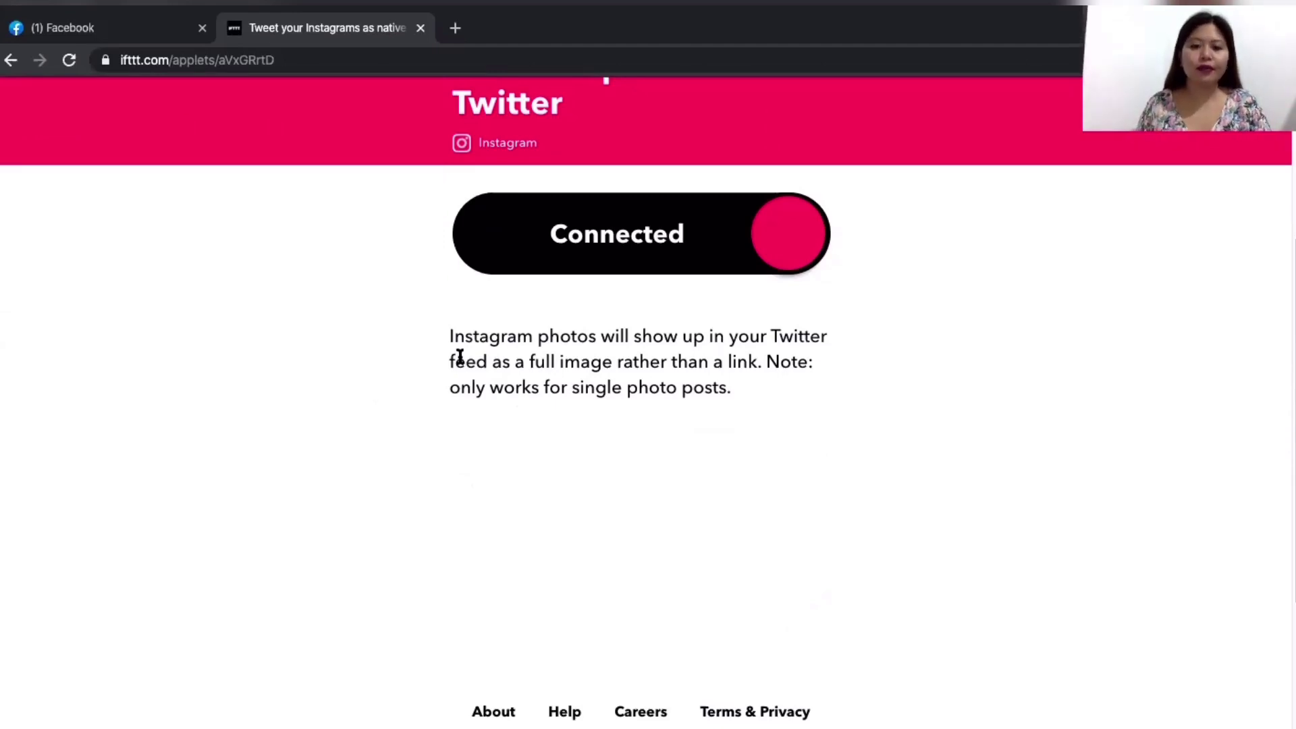
pyautogui.scroll(-1, 491, 611)
pyautogui.scroll(-4, 491, 611)
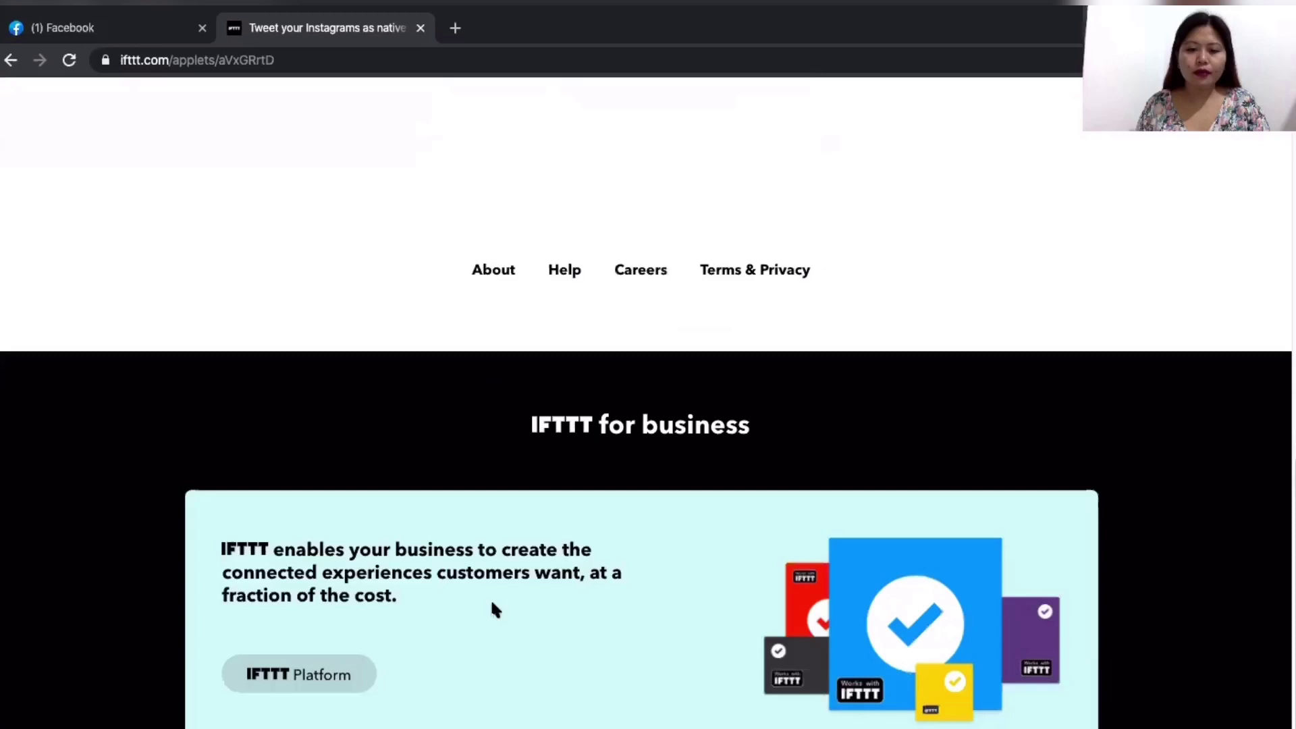
pyautogui.scroll(4, 492, 611)
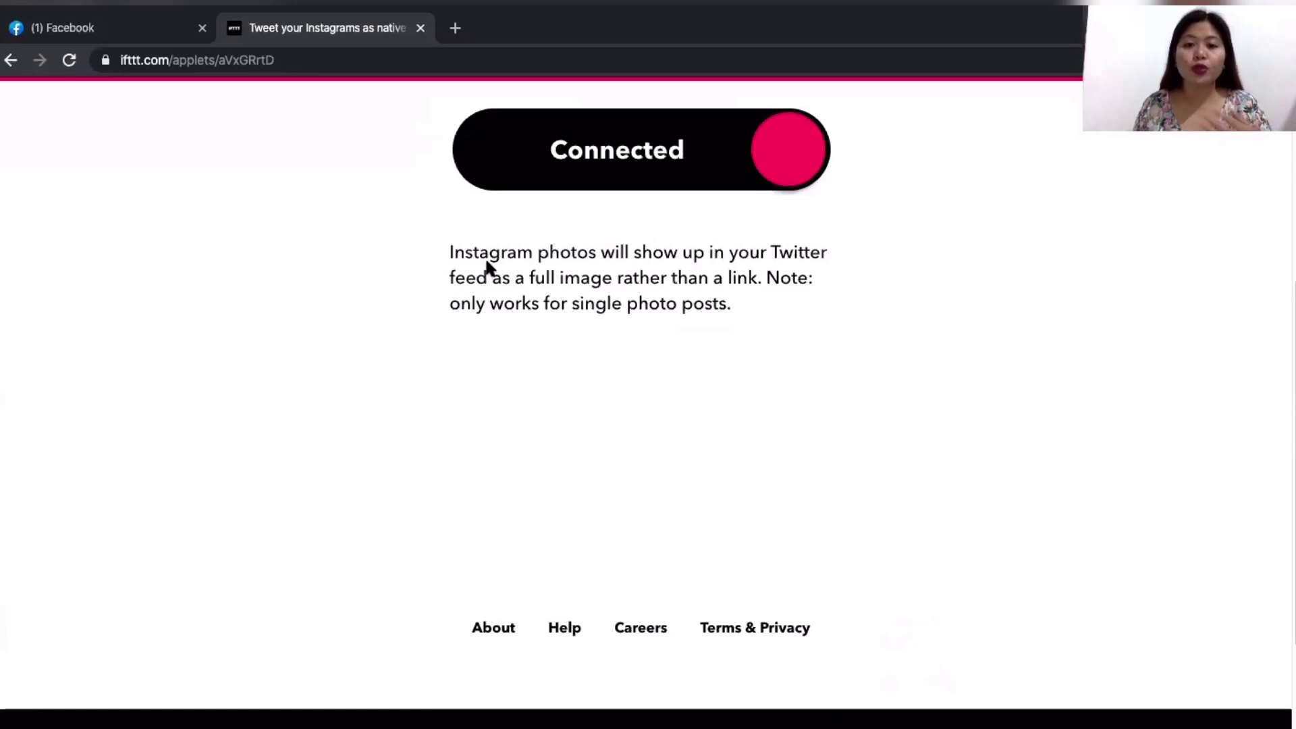
pyautogui.scroll(-5, 490, 409)
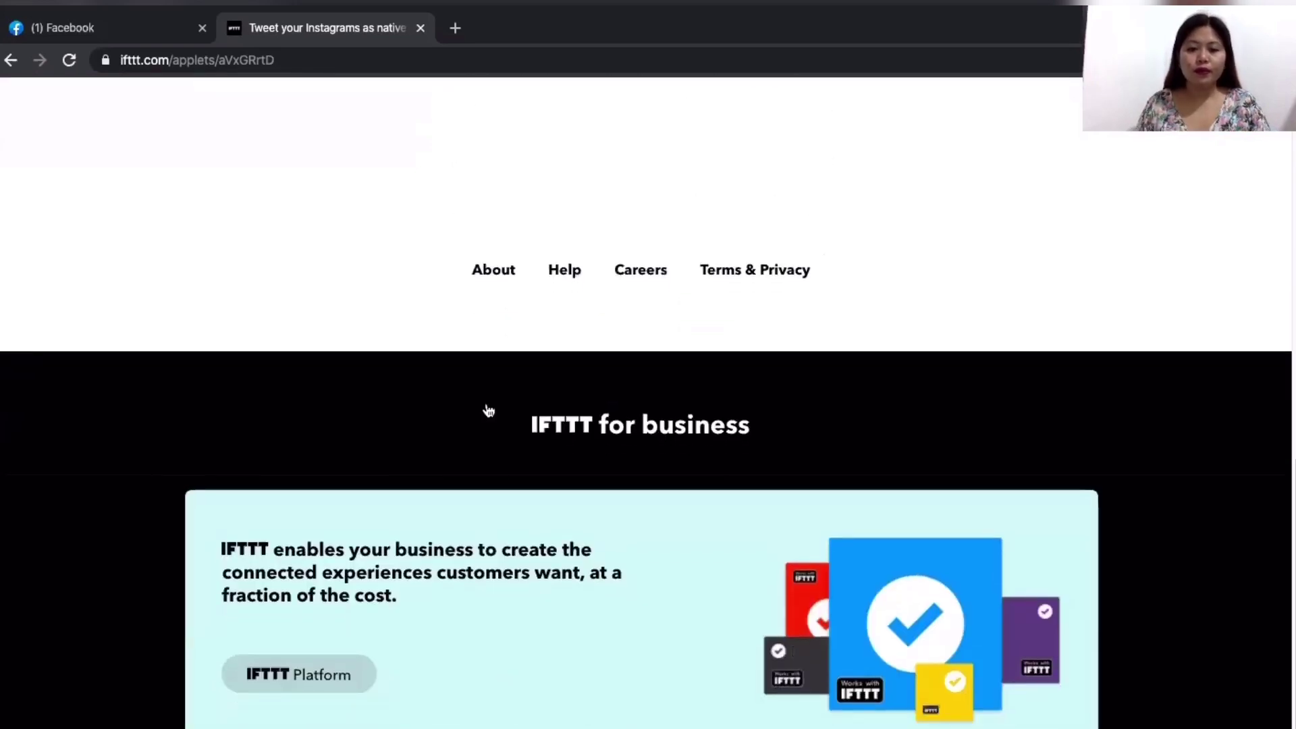
# - Go back to the social media applets collection and browse its cards
pyautogui.hotkey('alt', 'Left')
pyautogui.scroll(-5, 633, 347)
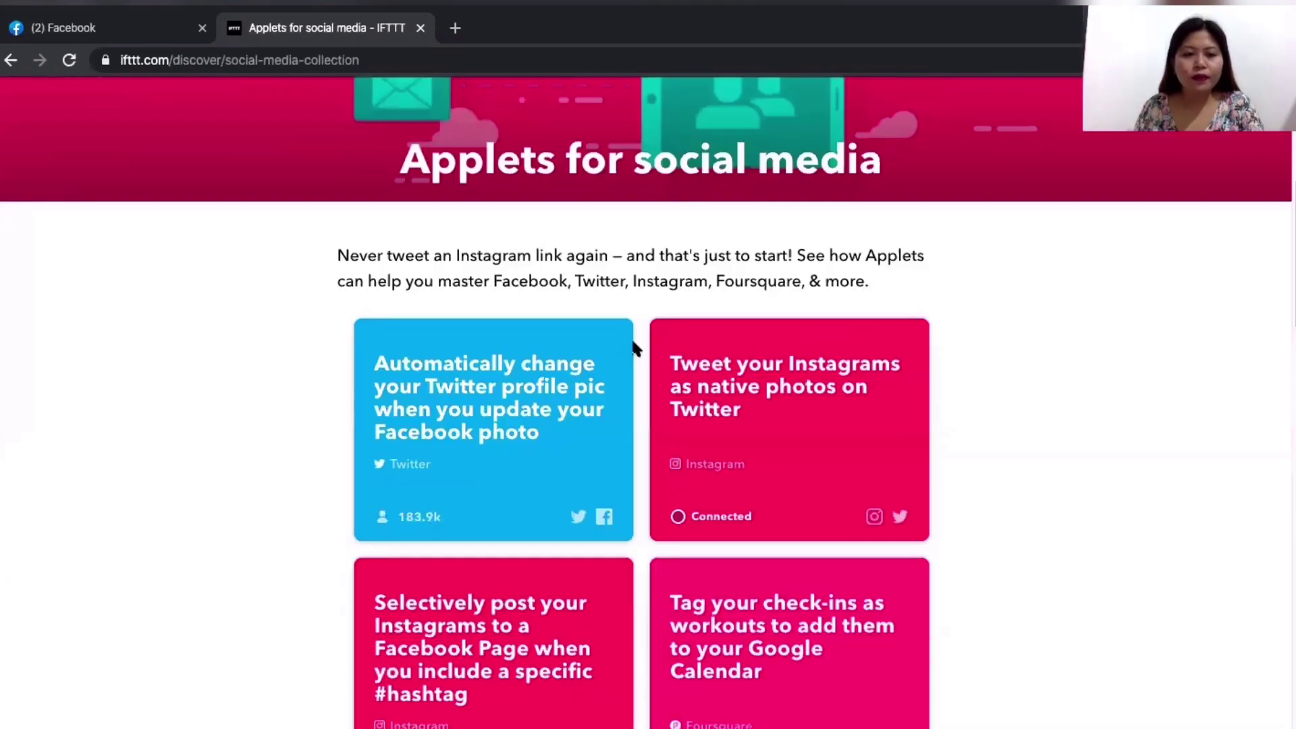
pyautogui.scroll(-5, 633, 347)
pyautogui.scroll(-2, 633, 347)
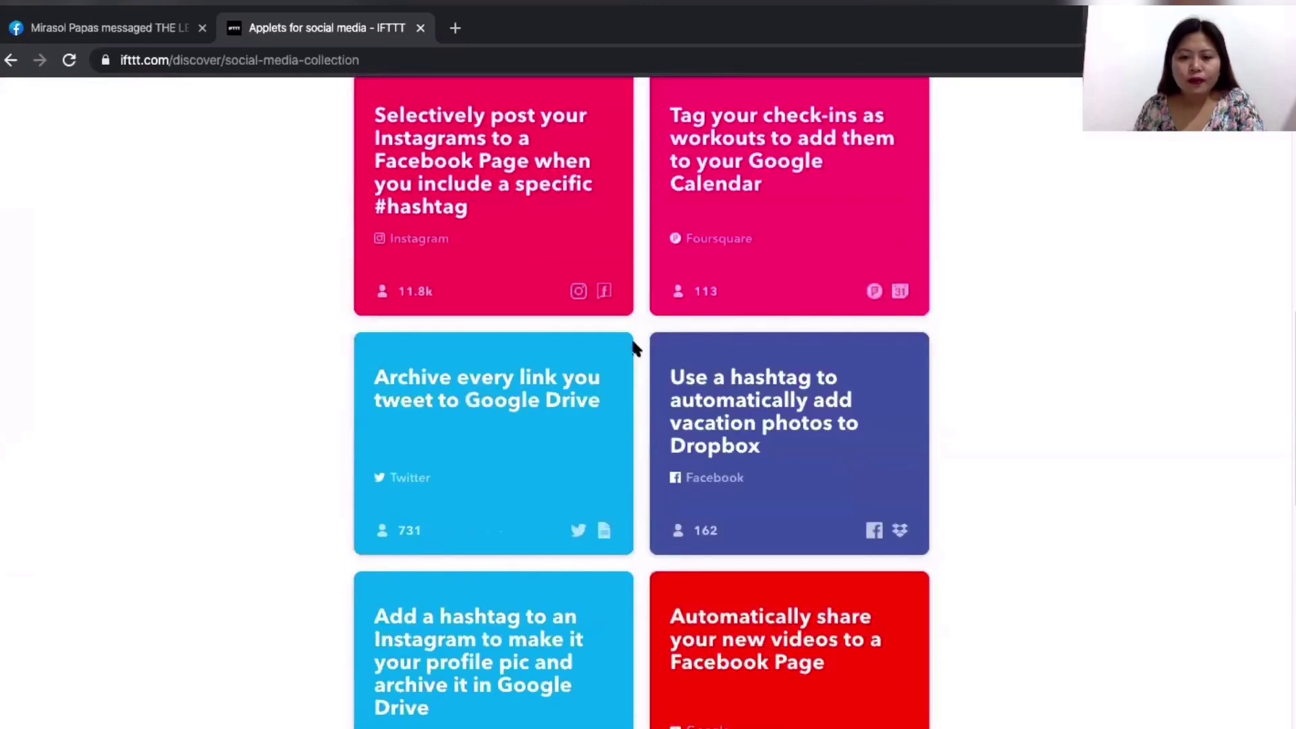
pyautogui.scroll(15, 633, 346)
pyautogui.scroll(-15, 633, 347)
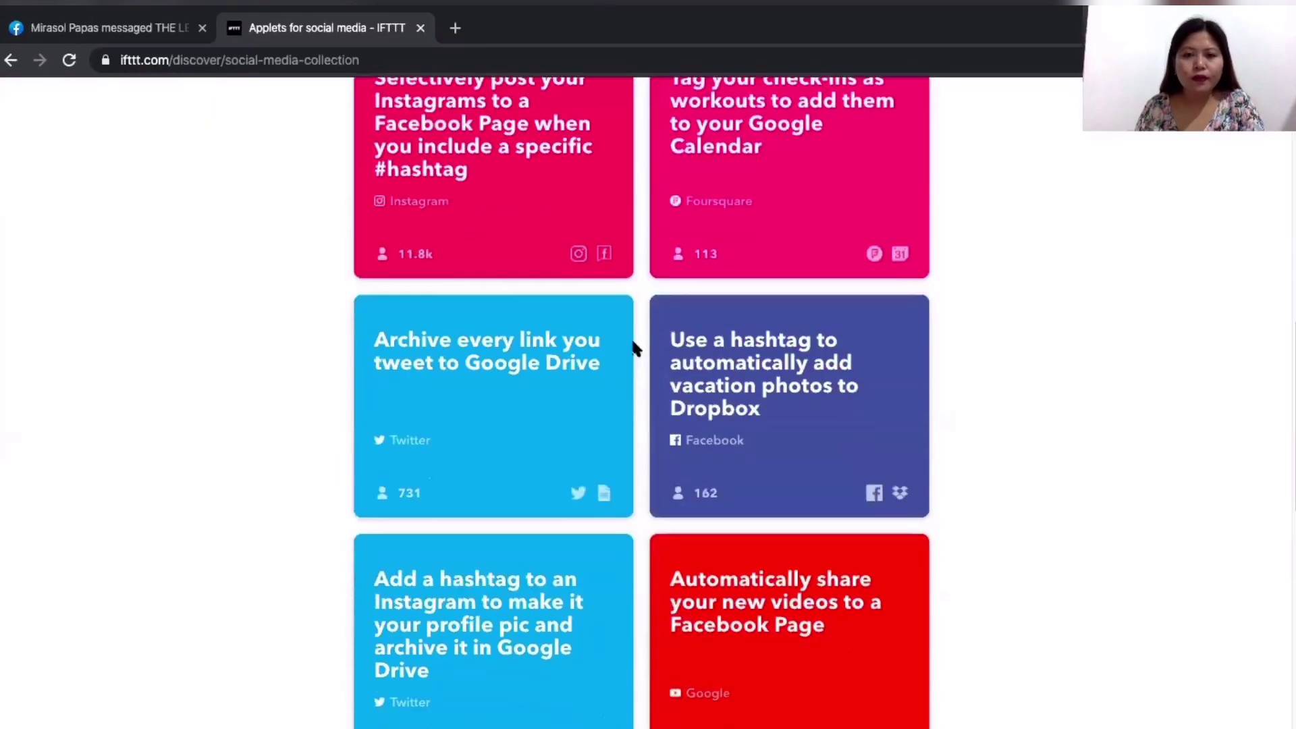
pyautogui.scroll(-10, 633, 347)
pyautogui.scroll(5, 633, 347)
pyautogui.scroll(15, 633, 347)
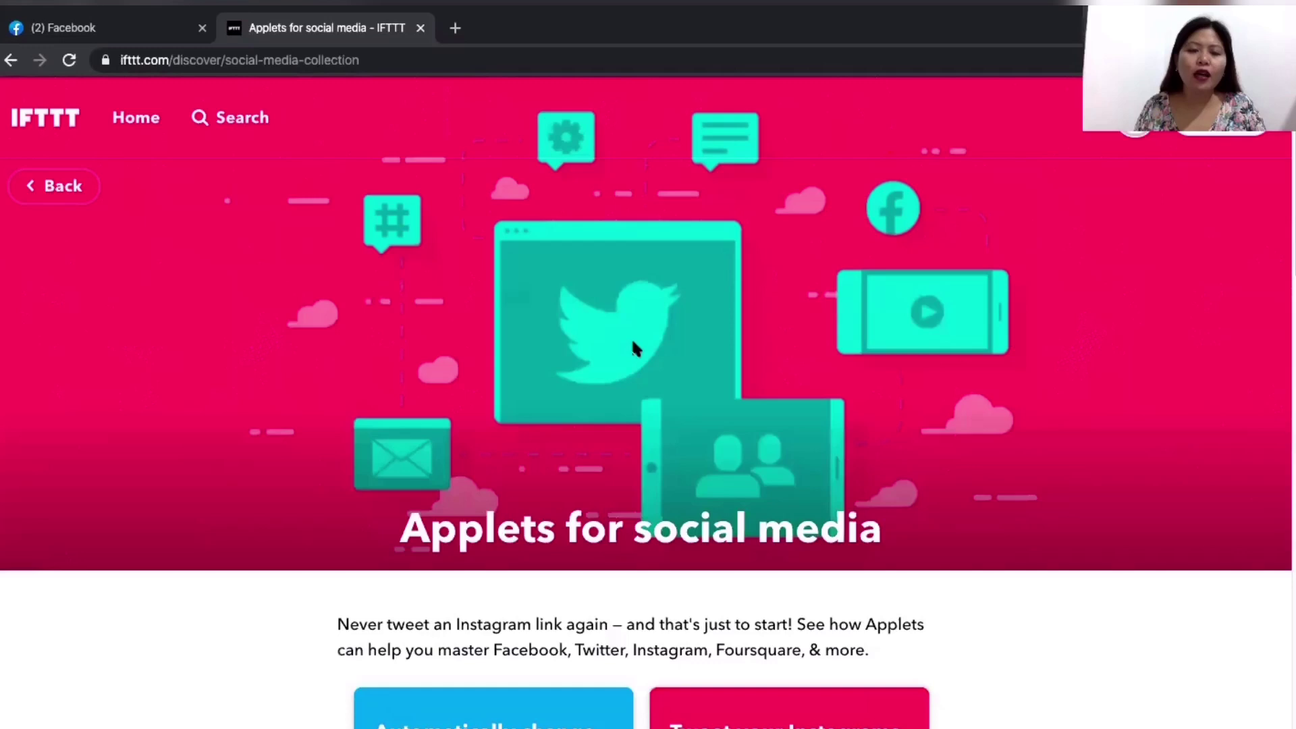
# - Search IFTTT for 'youtube' and scroll through the results
pyautogui.click(220, 115)
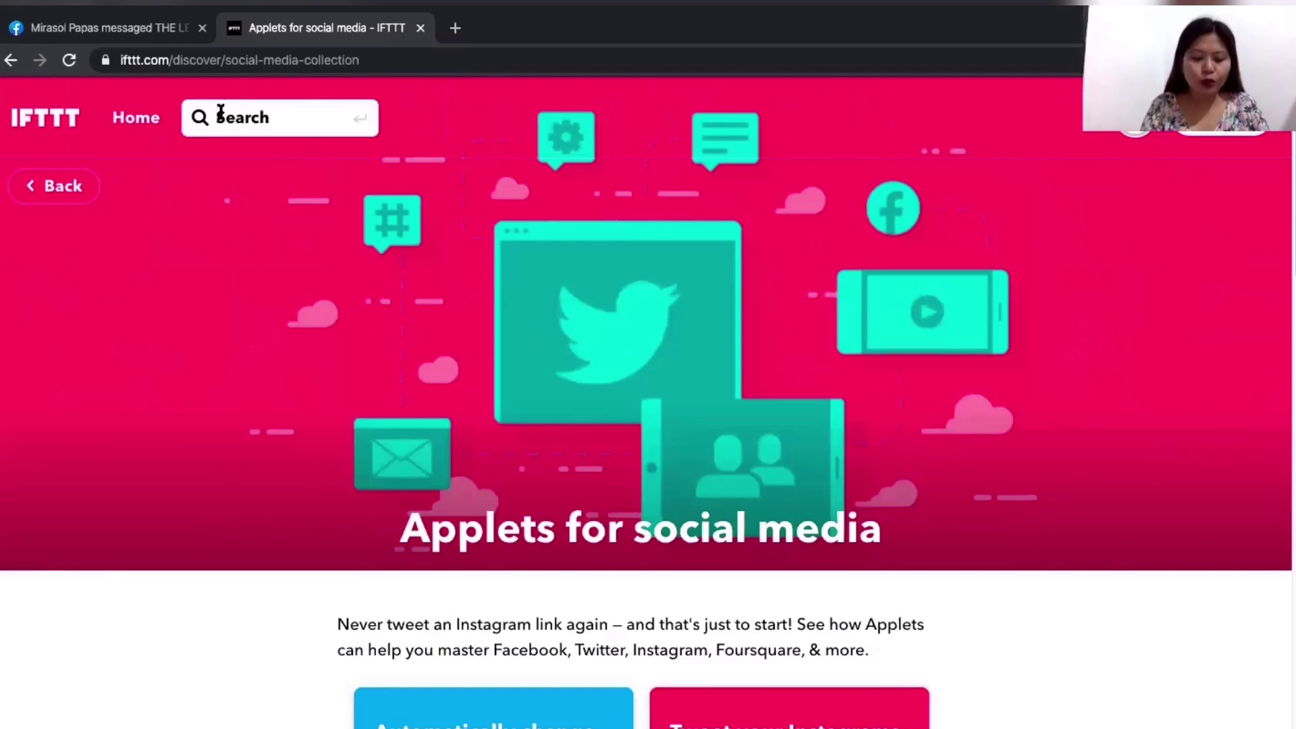
pyautogui.write('youtube')
pyautogui.press('Return')
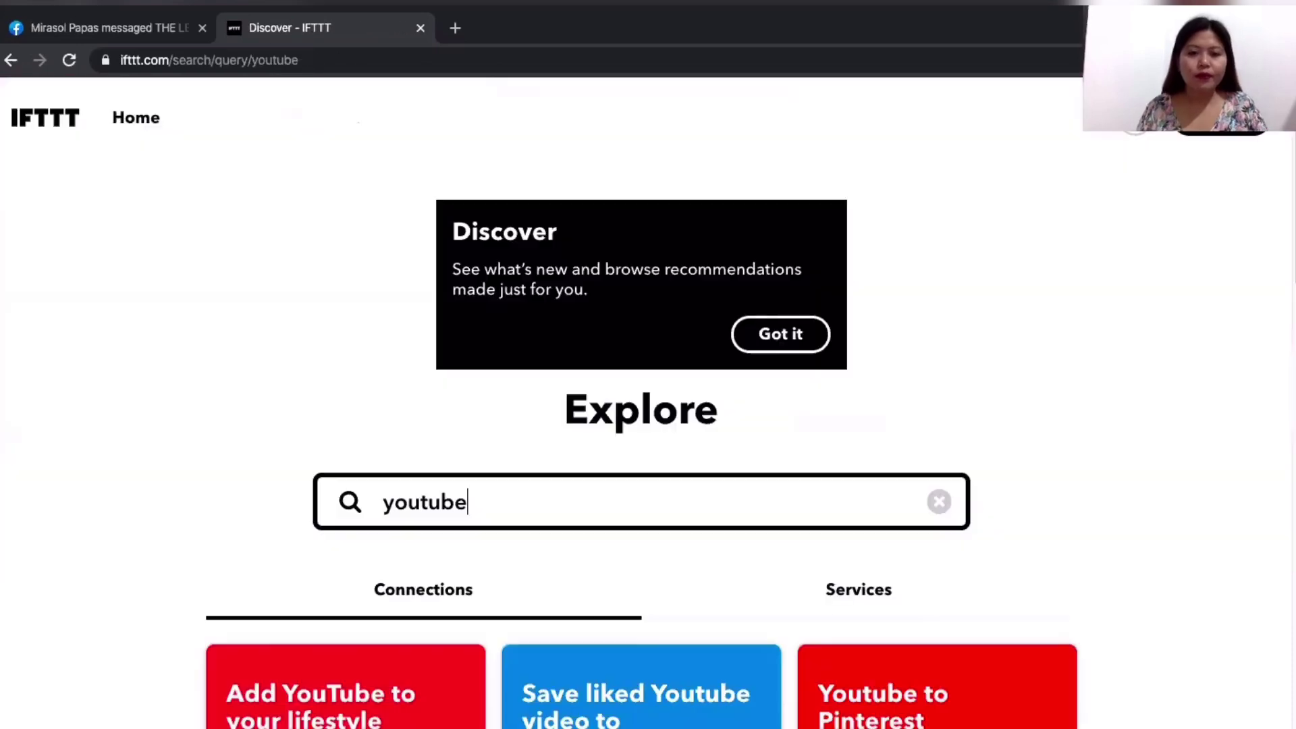
pyautogui.scroll(-5, 648, 405)
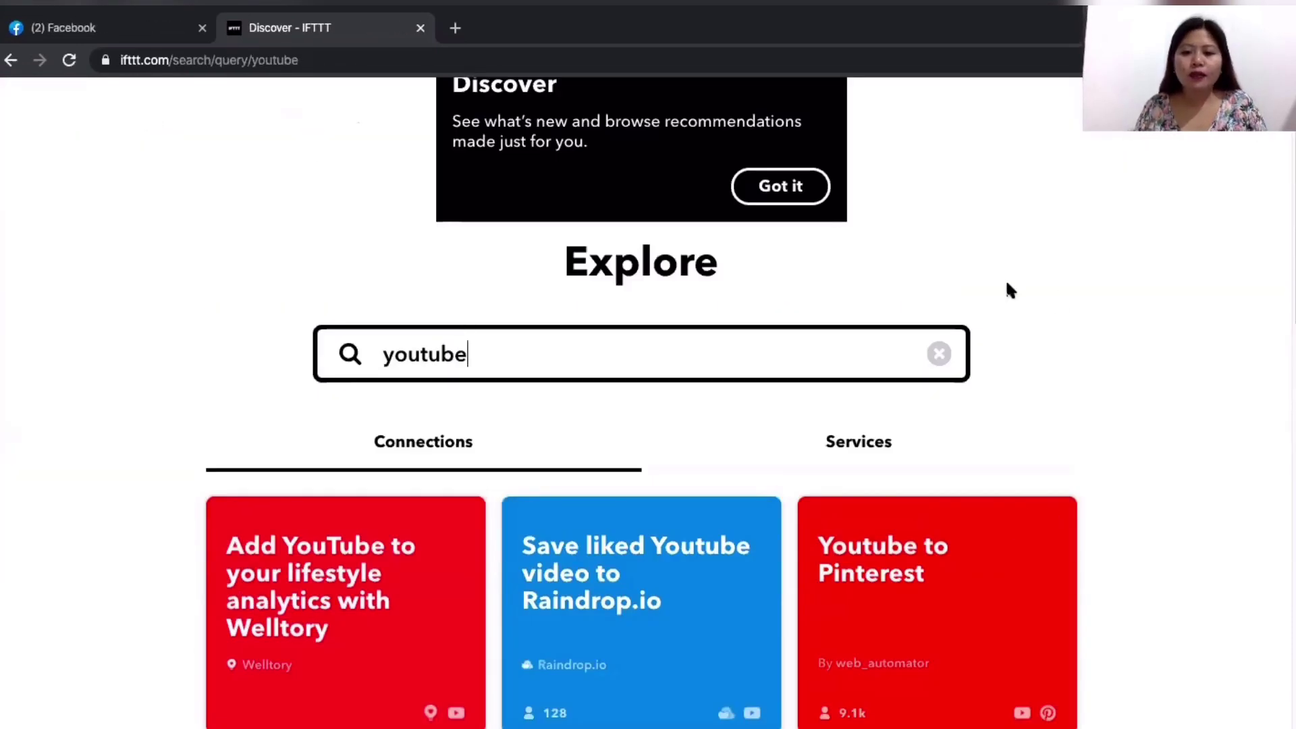
pyautogui.scroll(-2, 1193, 329)
pyautogui.scroll(-1, 1193, 329)
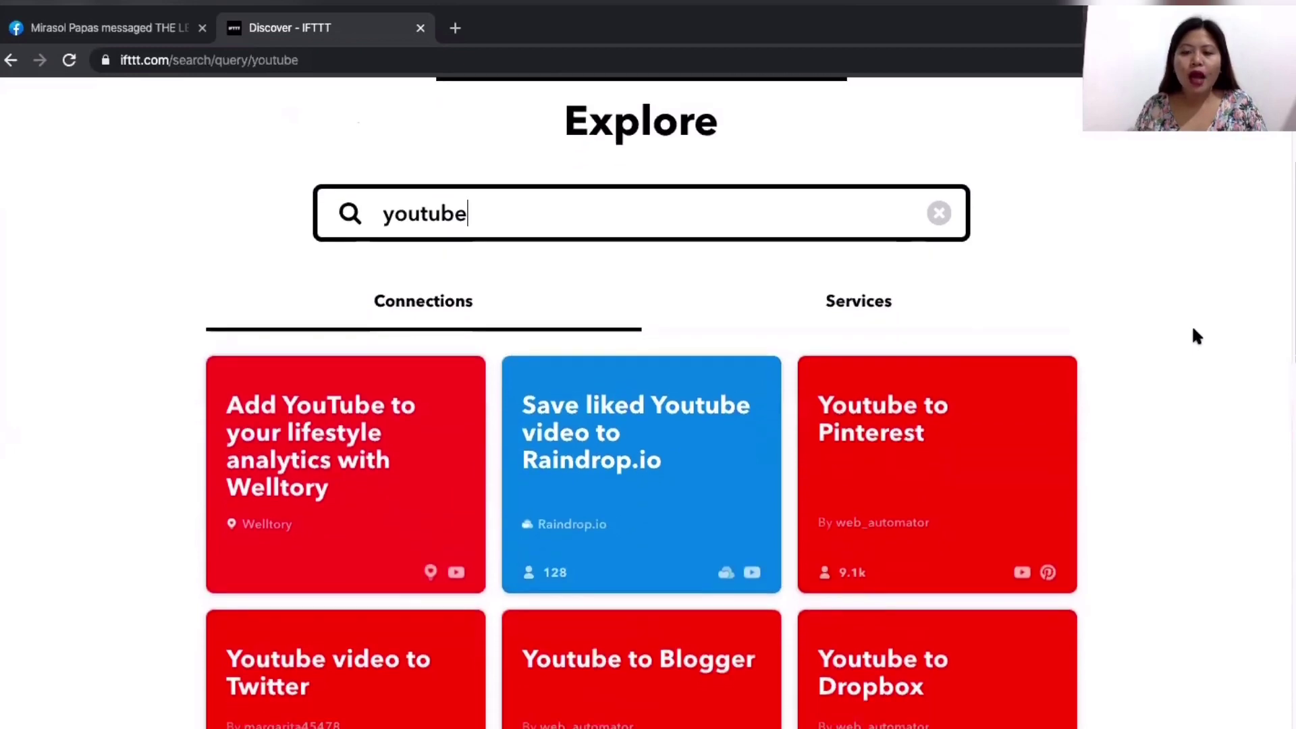
pyautogui.scroll(-2, 1195, 335)
pyautogui.scroll(3, 1194, 336)
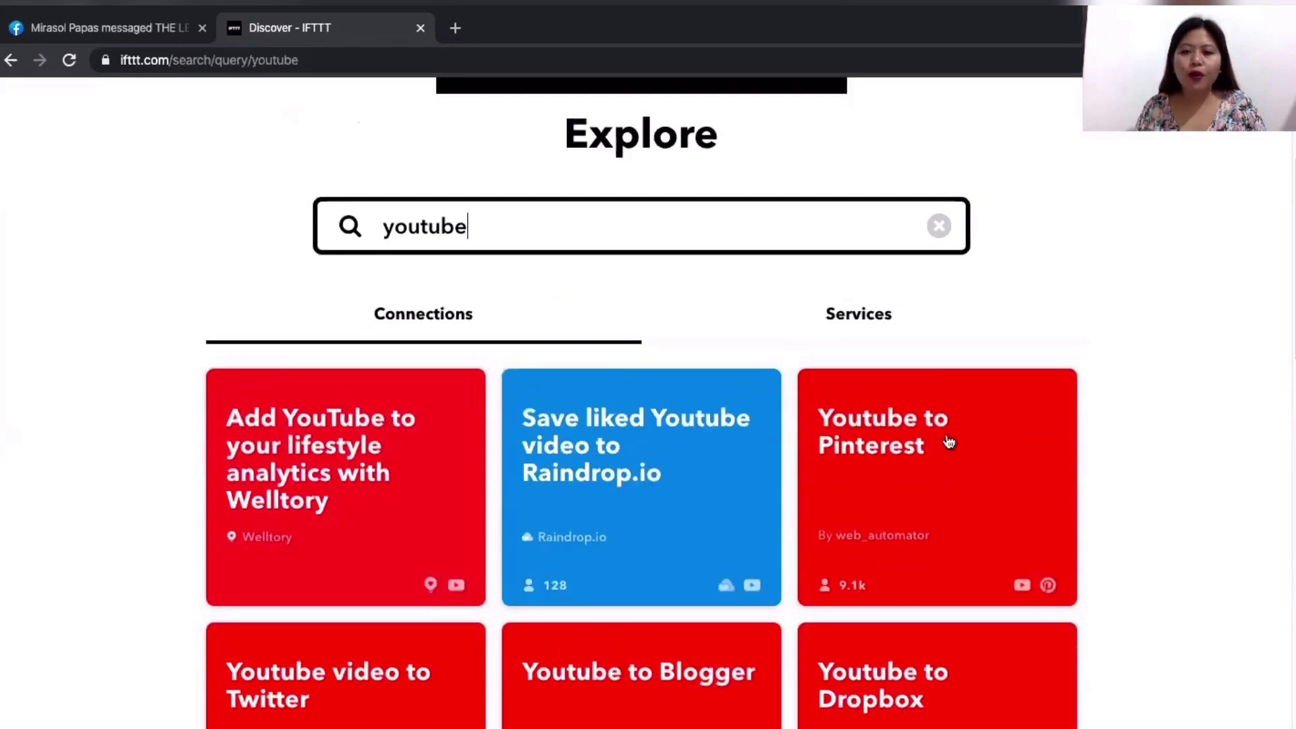
# - Connect the Youtube to Pinterest applet, granting access to the Google account and Pinterest
pyautogui.click(948, 442)
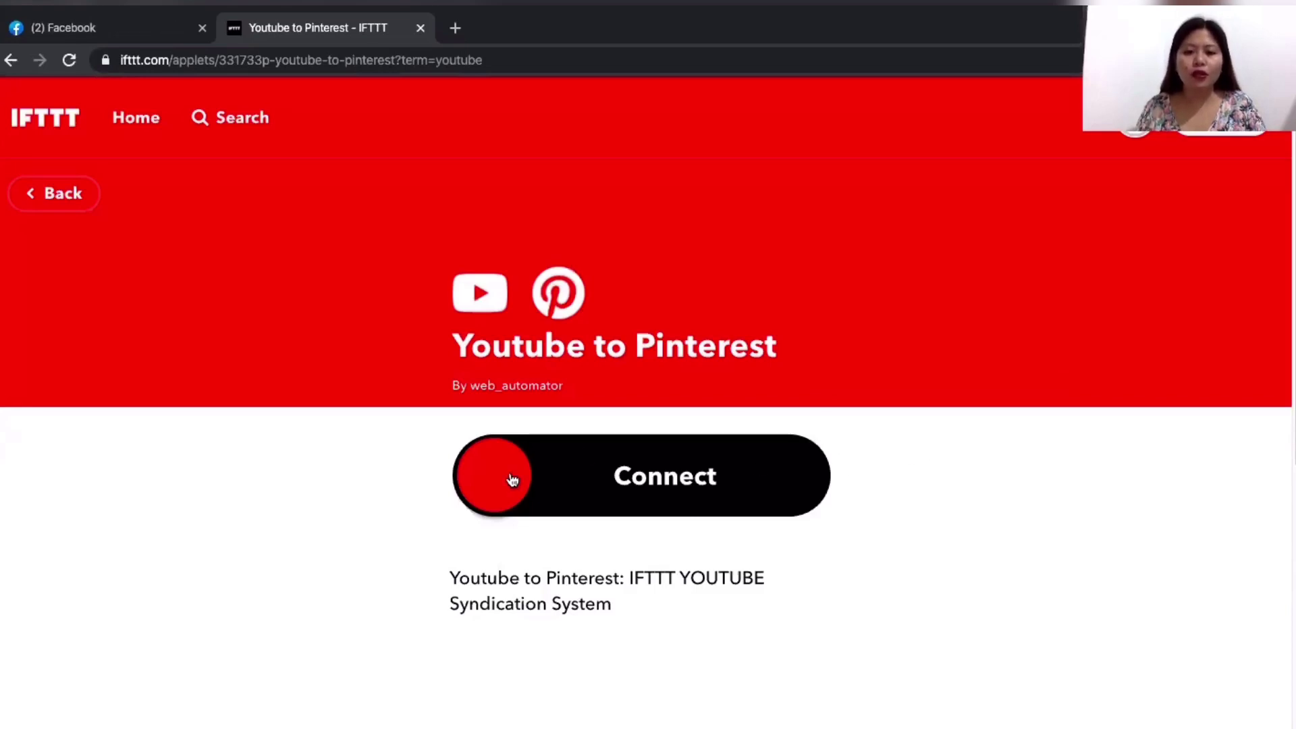
pyautogui.click(503, 482)
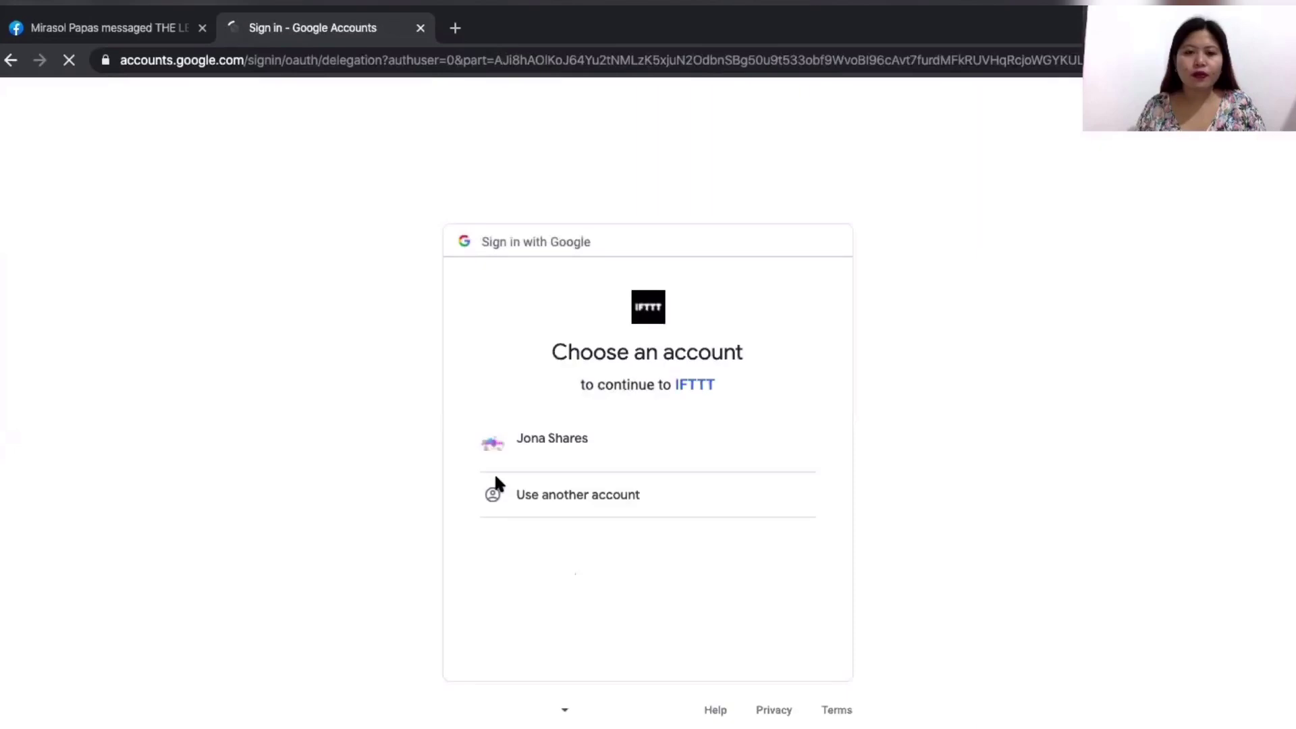
pyautogui.click(566, 441)
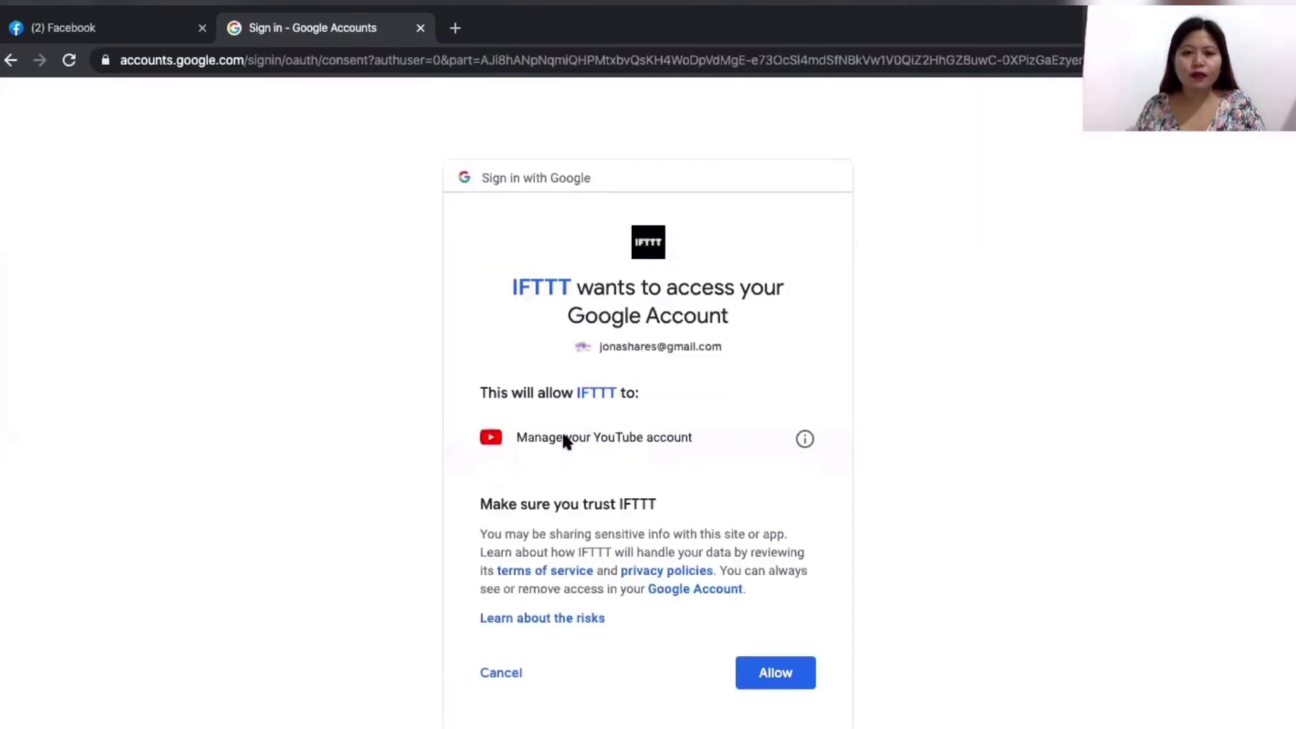
pyautogui.click(807, 671)
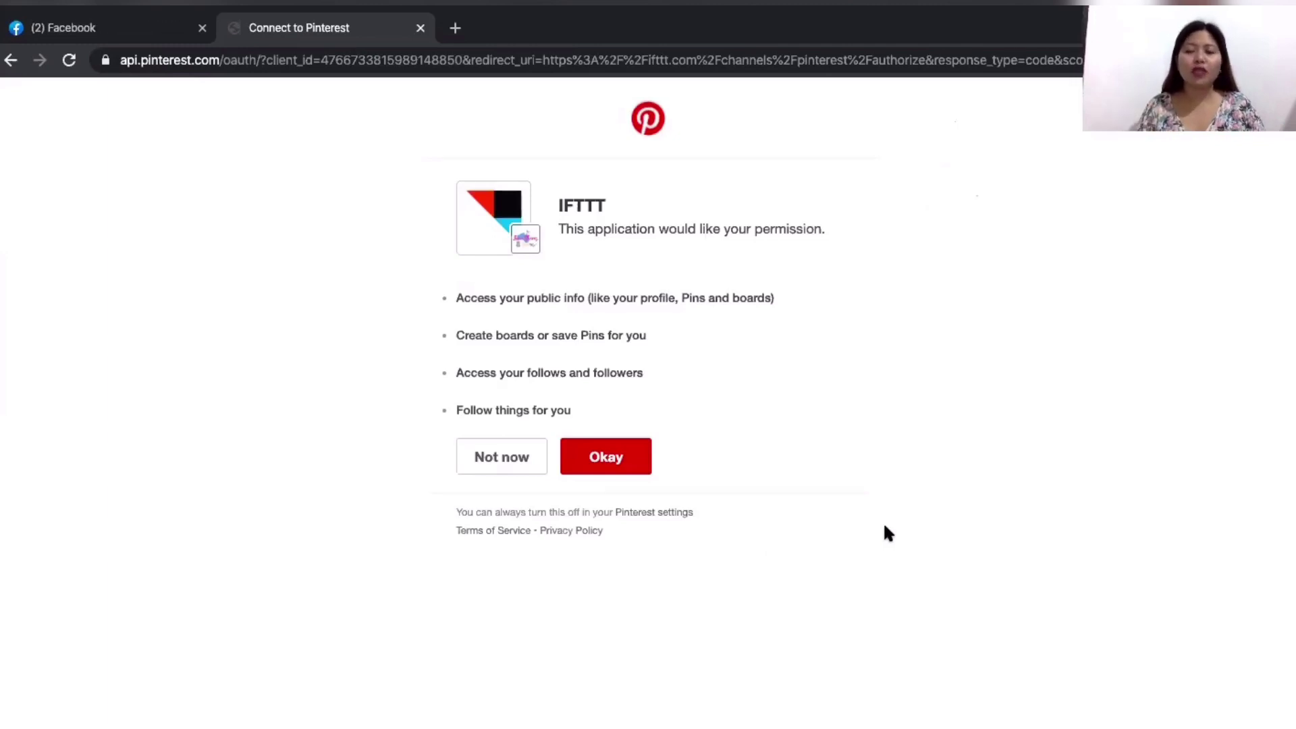
pyautogui.click(633, 472)
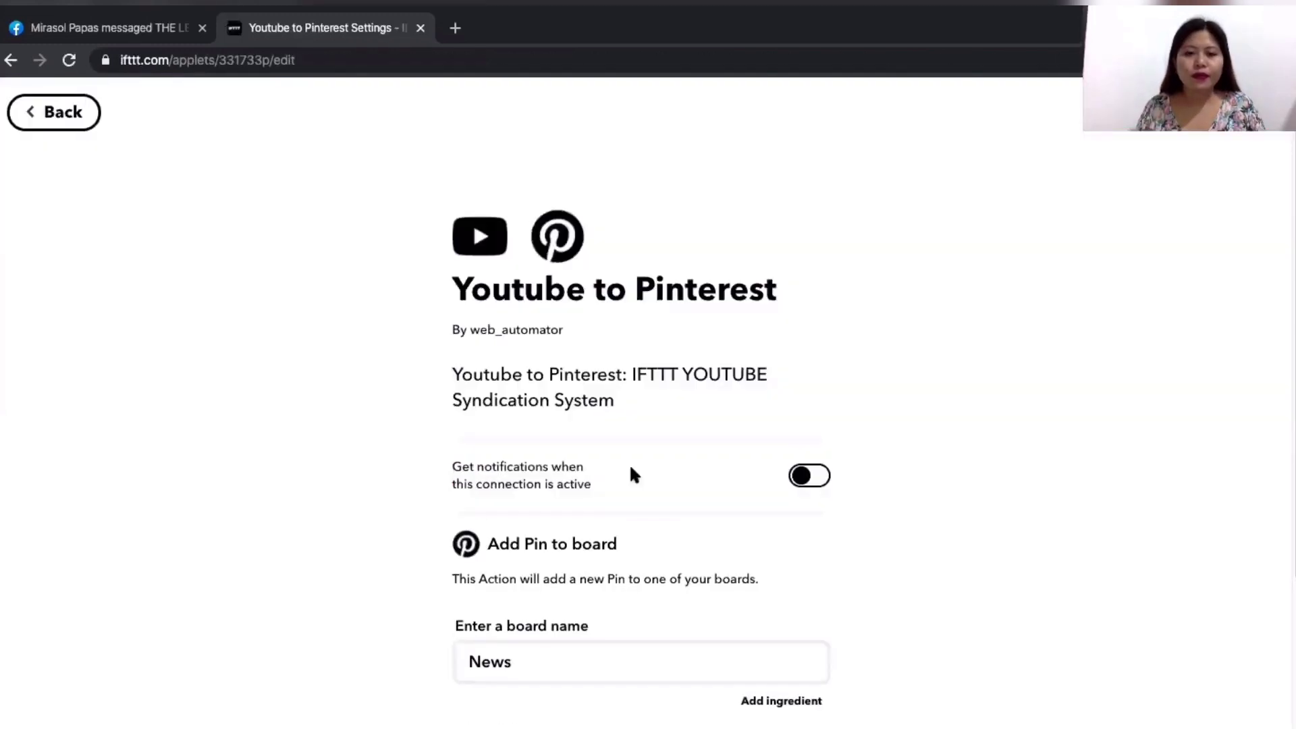
# - Rename the applet's Pinterest board from News to 'You Tube Videos'
pyautogui.scroll(-3, 632, 473)
pyautogui.scroll(-2, 631, 471)
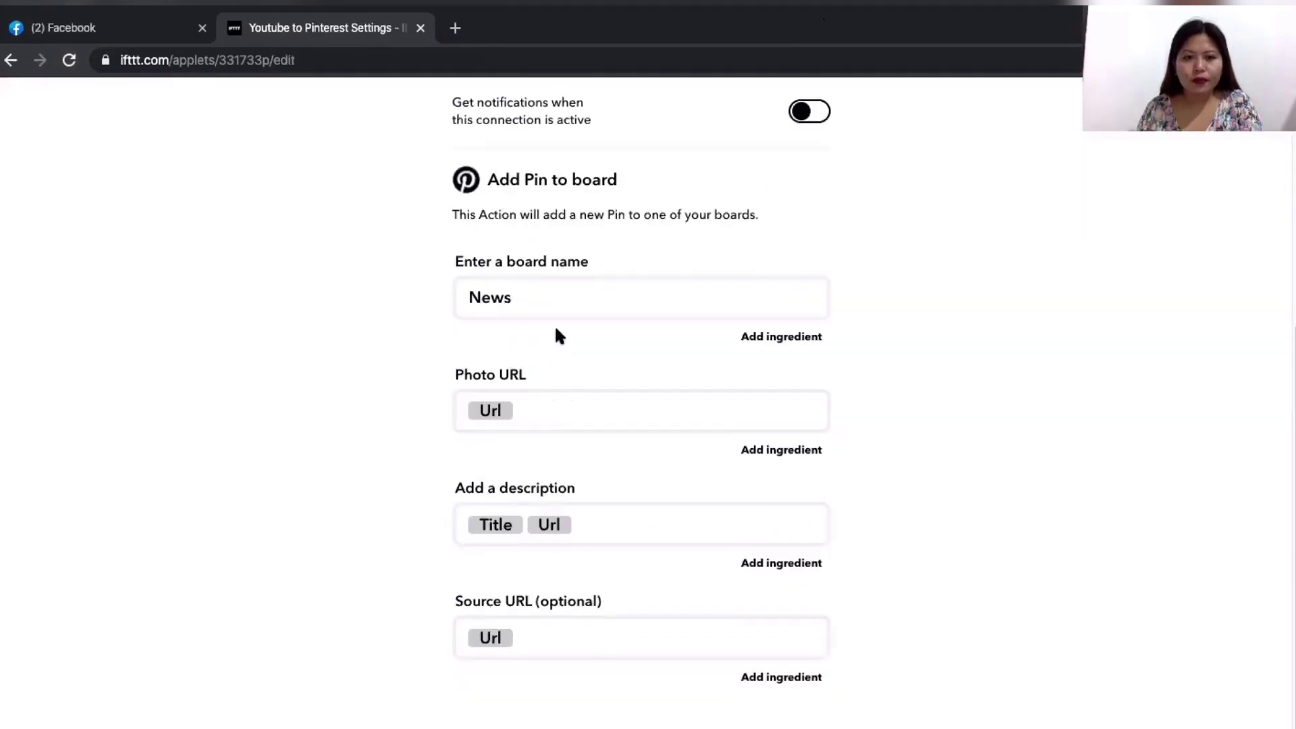
pyautogui.click(558, 298)
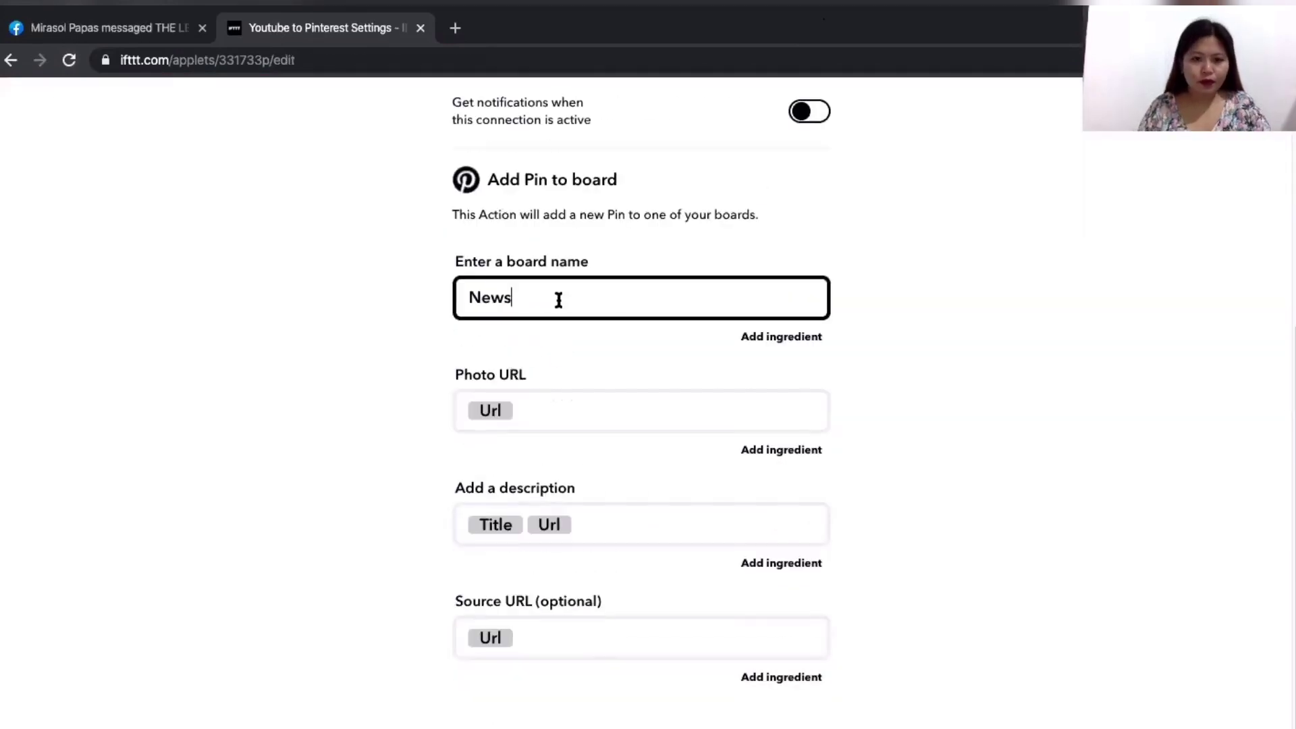
pyautogui.press('BackSpace')
pyautogui.press('BackSpace')
pyautogui.press('BackSpace')
pyautogui.write('You Tube B')
pyautogui.press('BackSpace')
pyautogui.write('Videos')
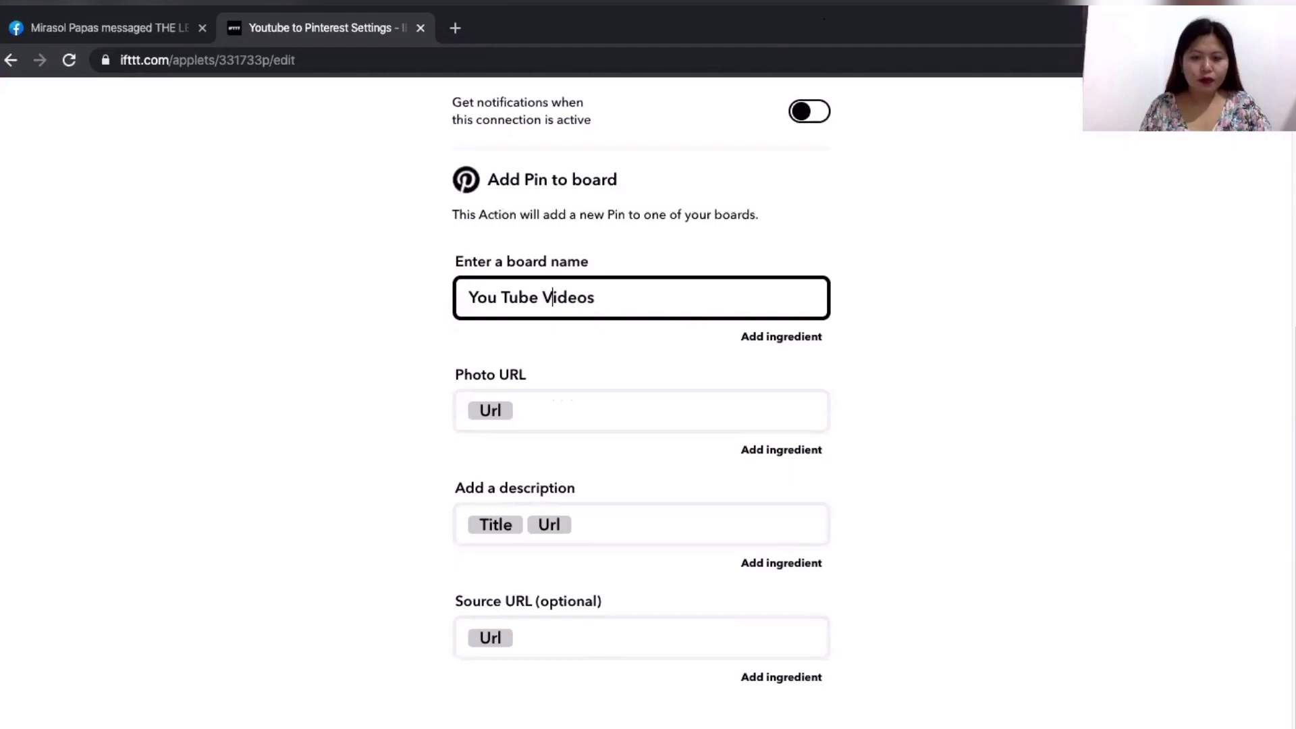
pyautogui.press('Tab')
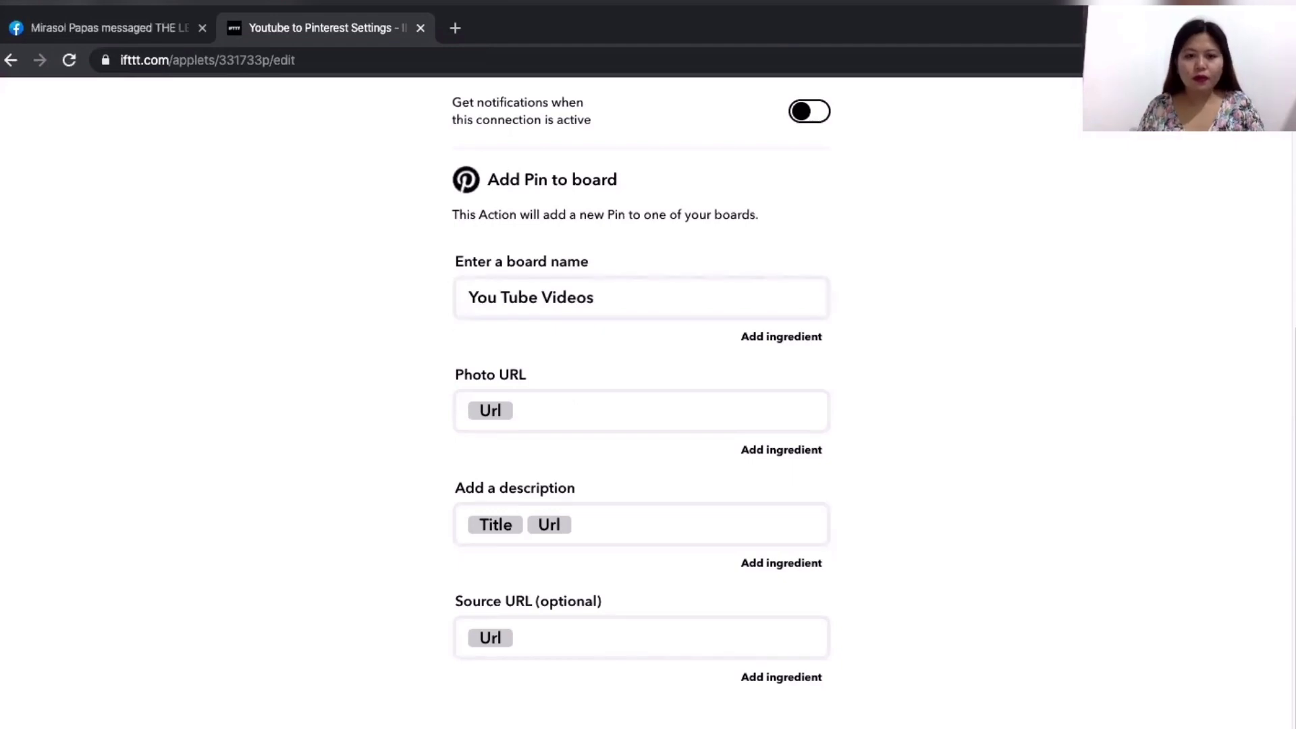
# - Leave the applet settings and go back to the YouTube applets page
pyautogui.scroll(1, 600, 675)
pyautogui.scroll(5, 350, 285)
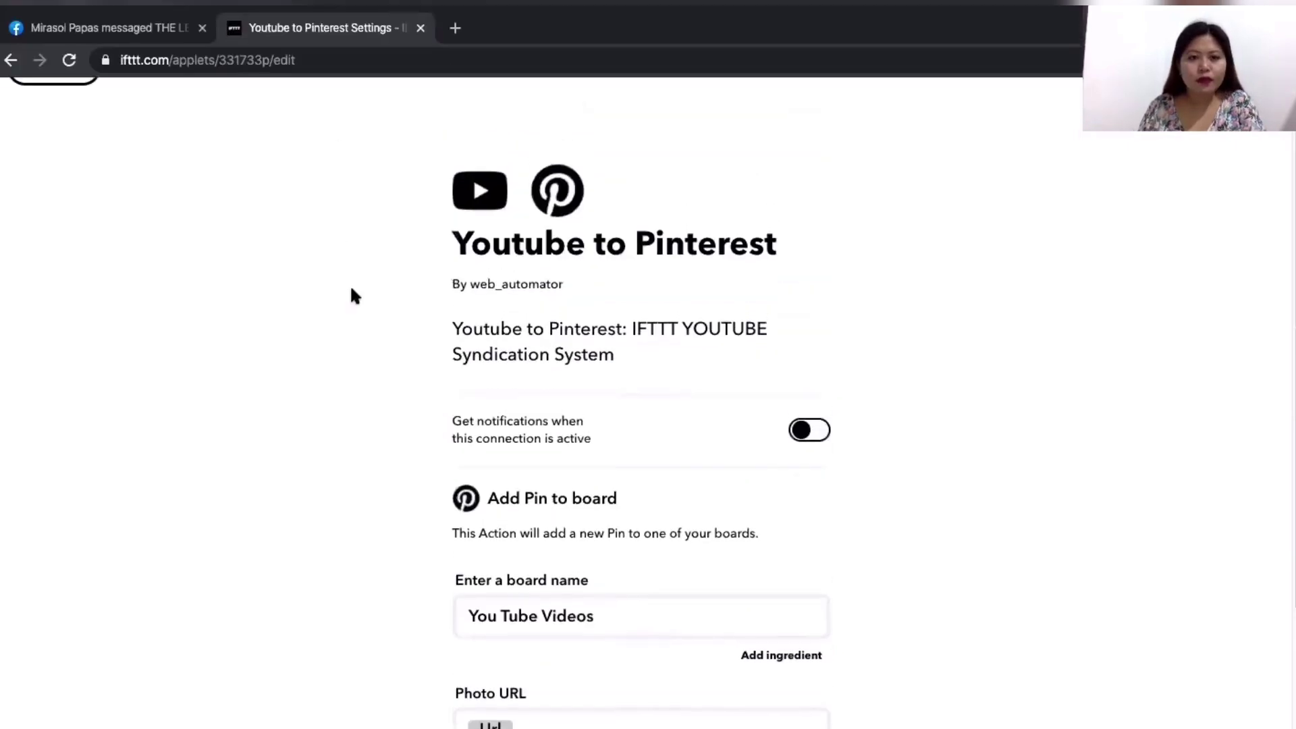
pyautogui.click(45, 112)
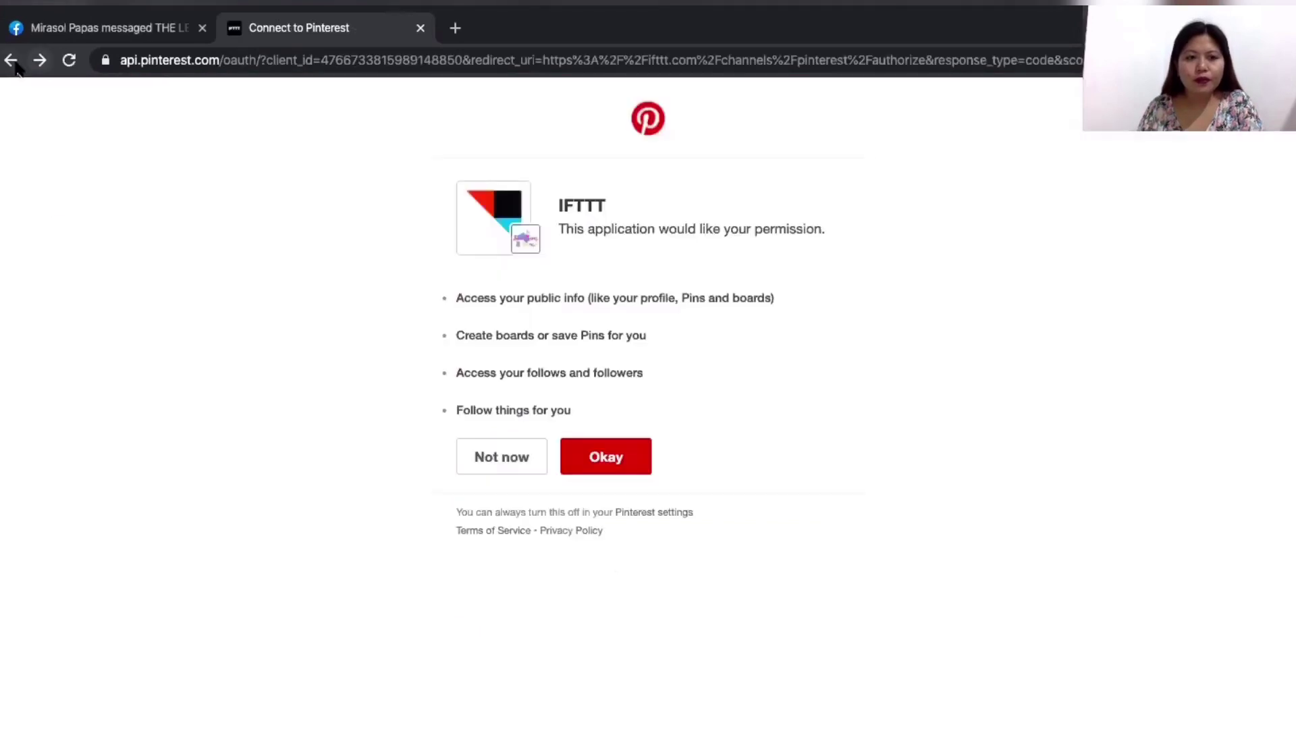
pyautogui.click(10, 60)
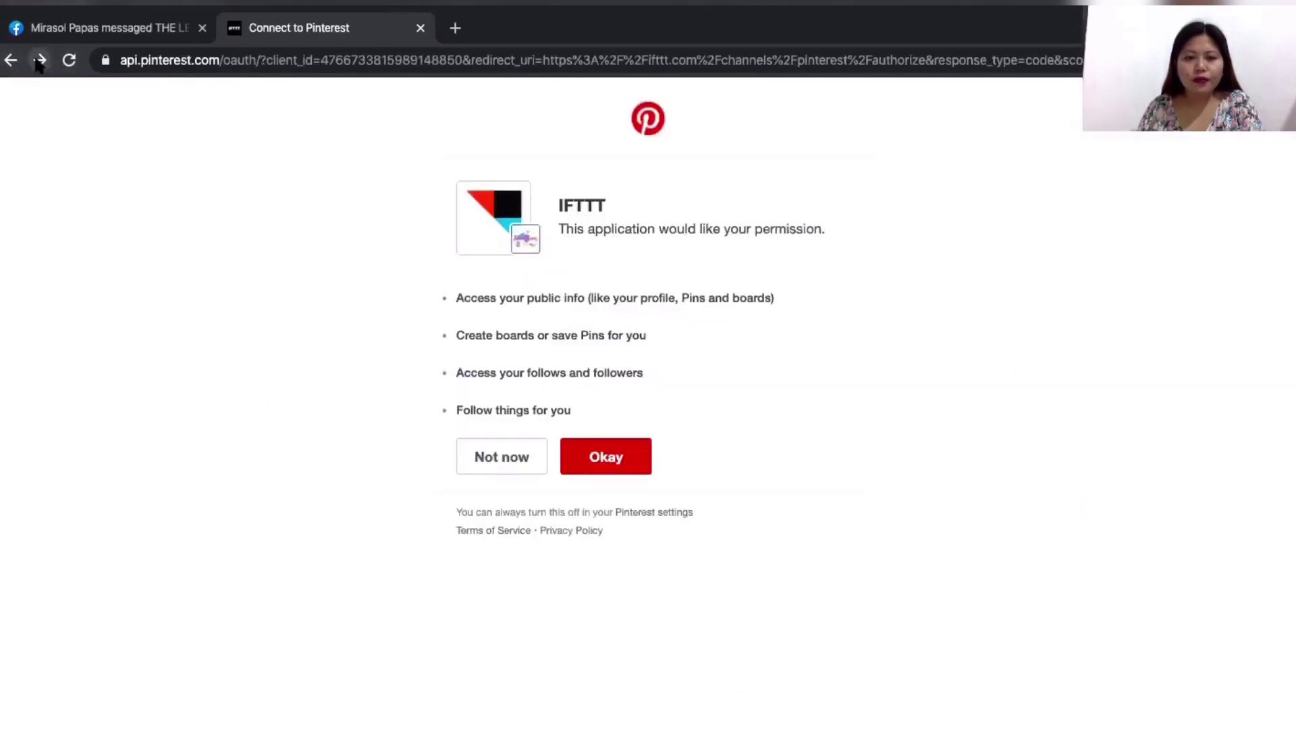
pyautogui.scroll(-4, 562, 392)
# - Connect the 'Youtube video to Twitter' applet from the YouTube and Twitter collection
pyautogui.click(371, 513)
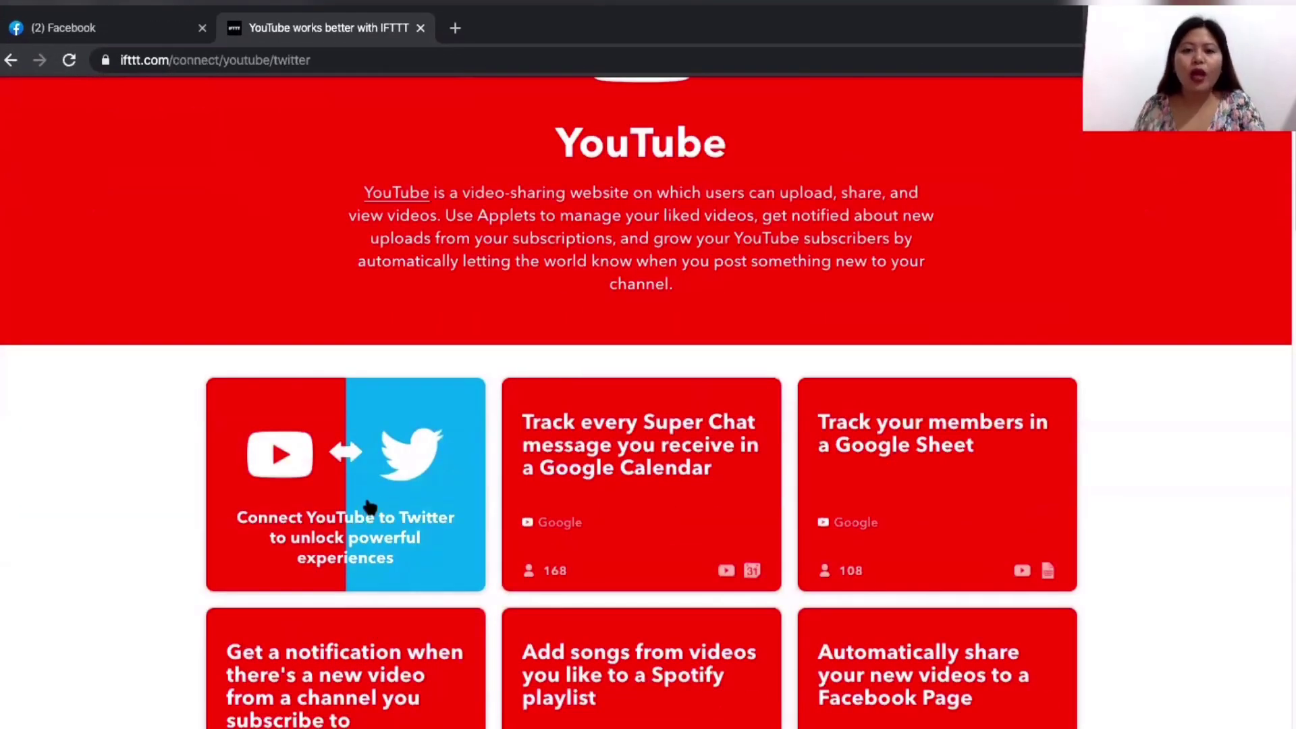
pyautogui.scroll(-3, 372, 497)
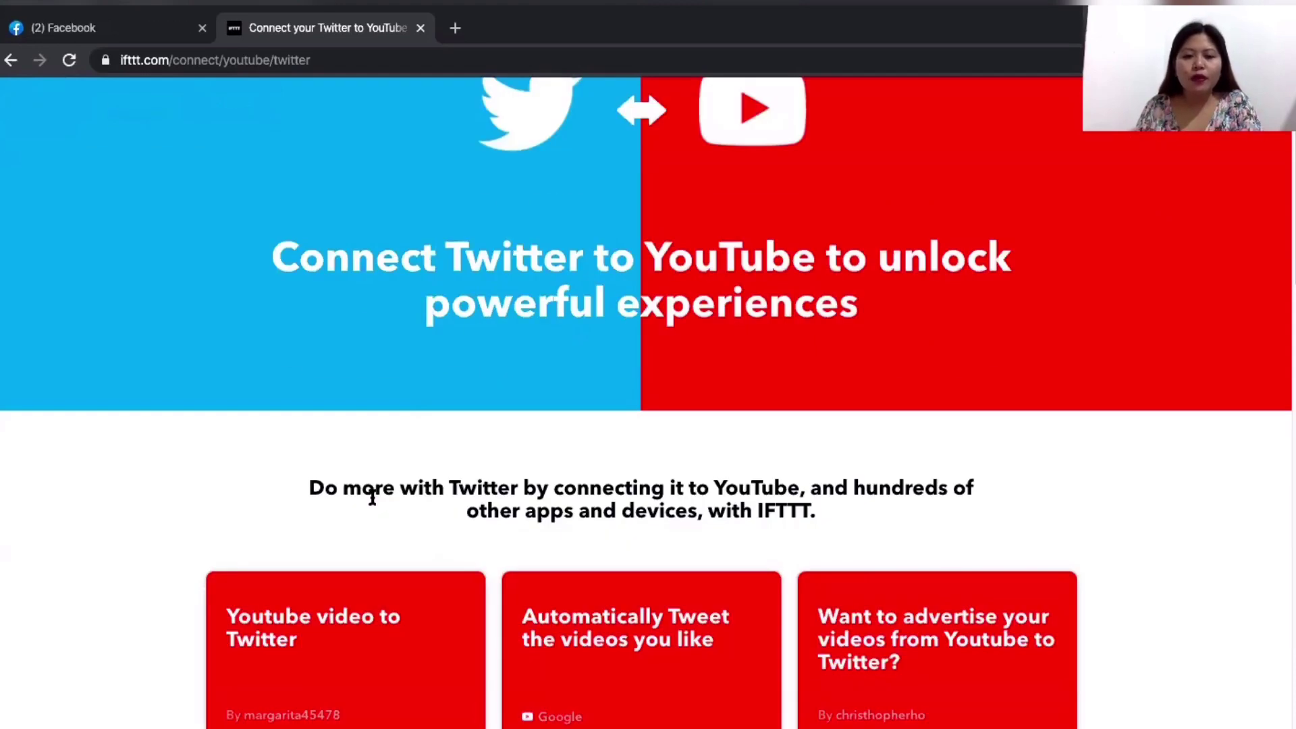
pyautogui.scroll(-1, 370, 498)
pyautogui.scroll(-3, 370, 500)
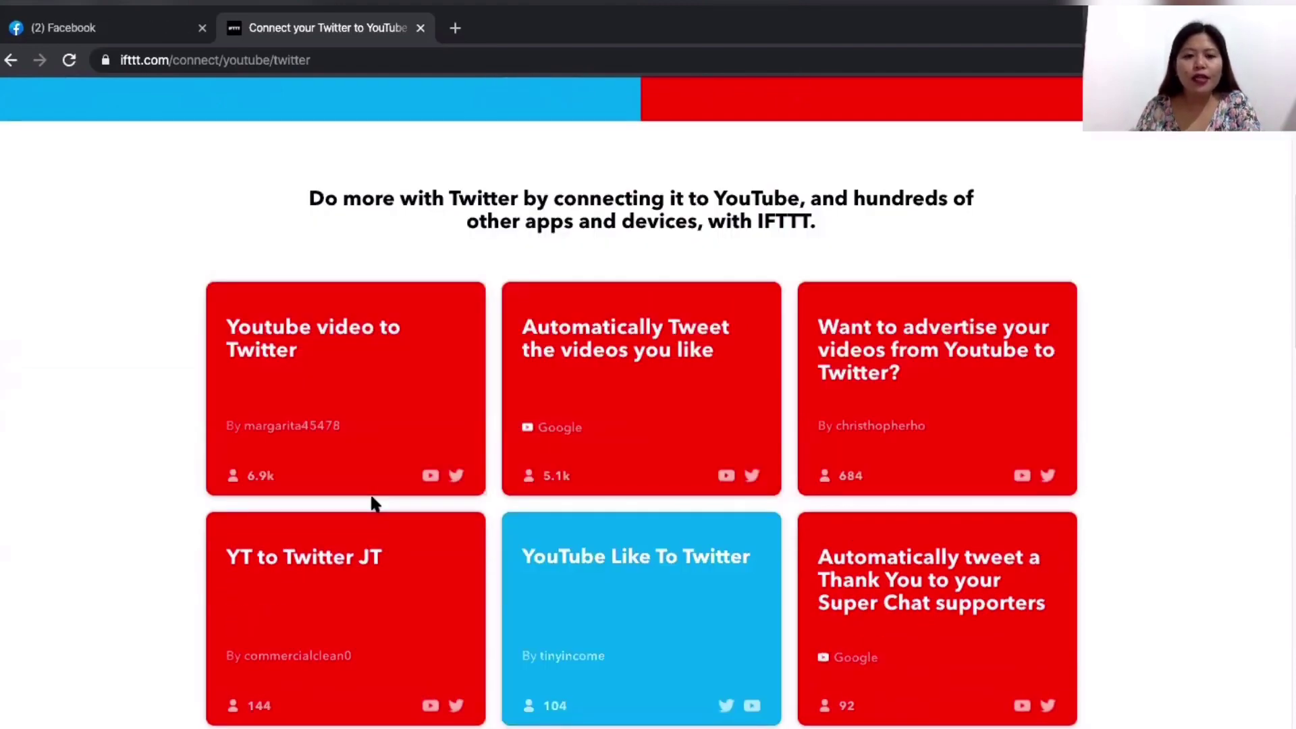
pyautogui.click(390, 415)
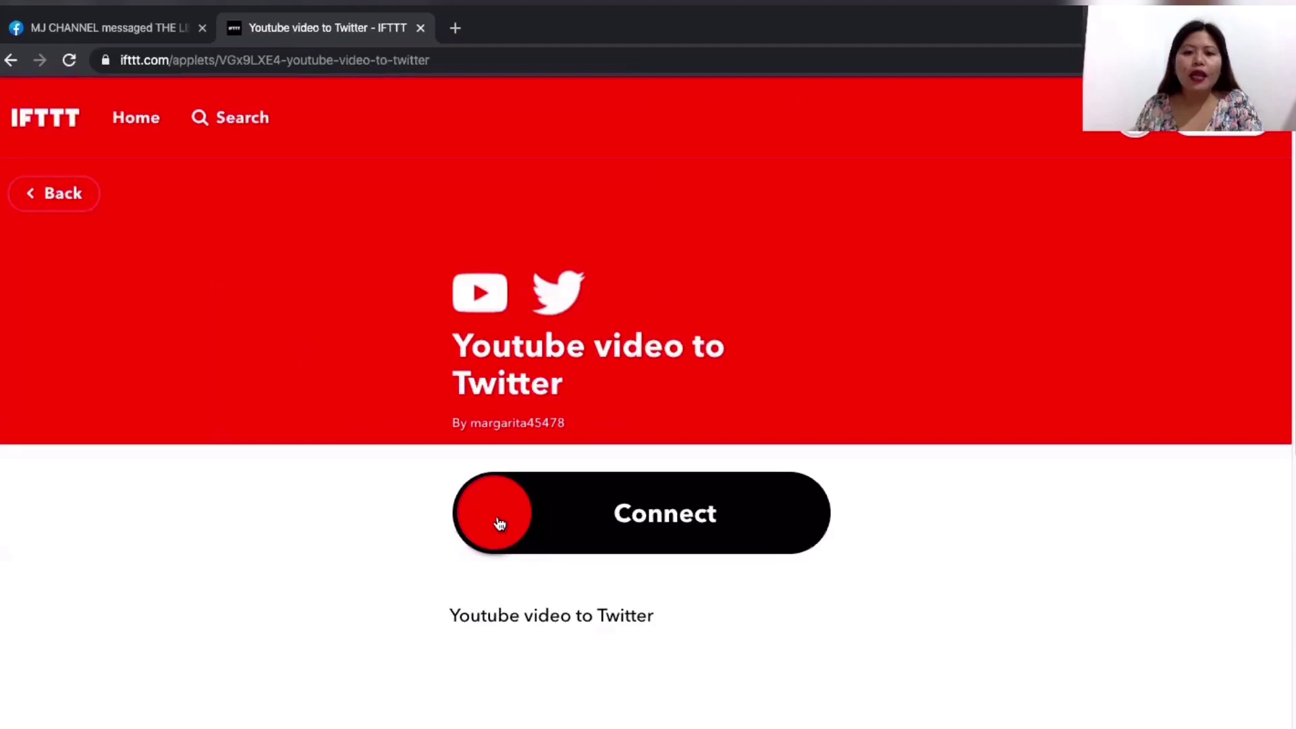
pyautogui.click(499, 521)
# - Scroll through the related YouTube–Twitter applets below it
pyautogui.scroll(-4, 499, 522)
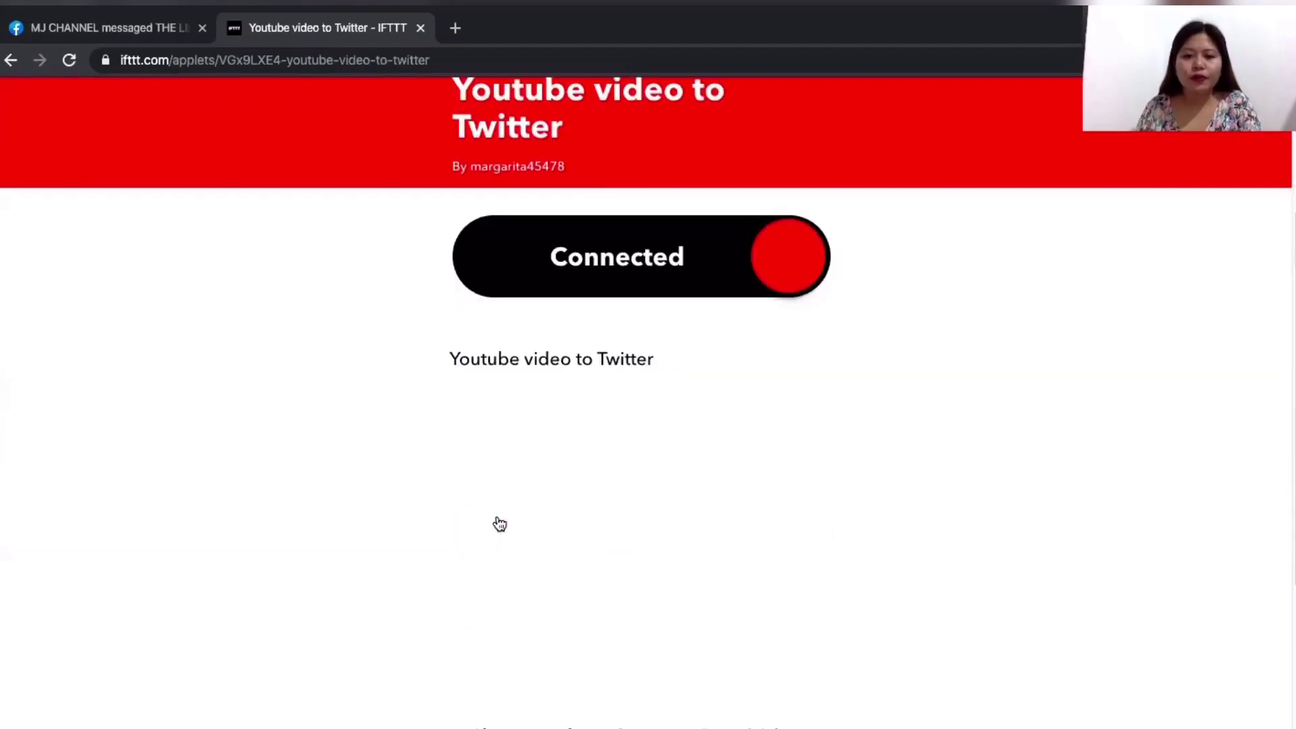
pyautogui.scroll(-3, 499, 521)
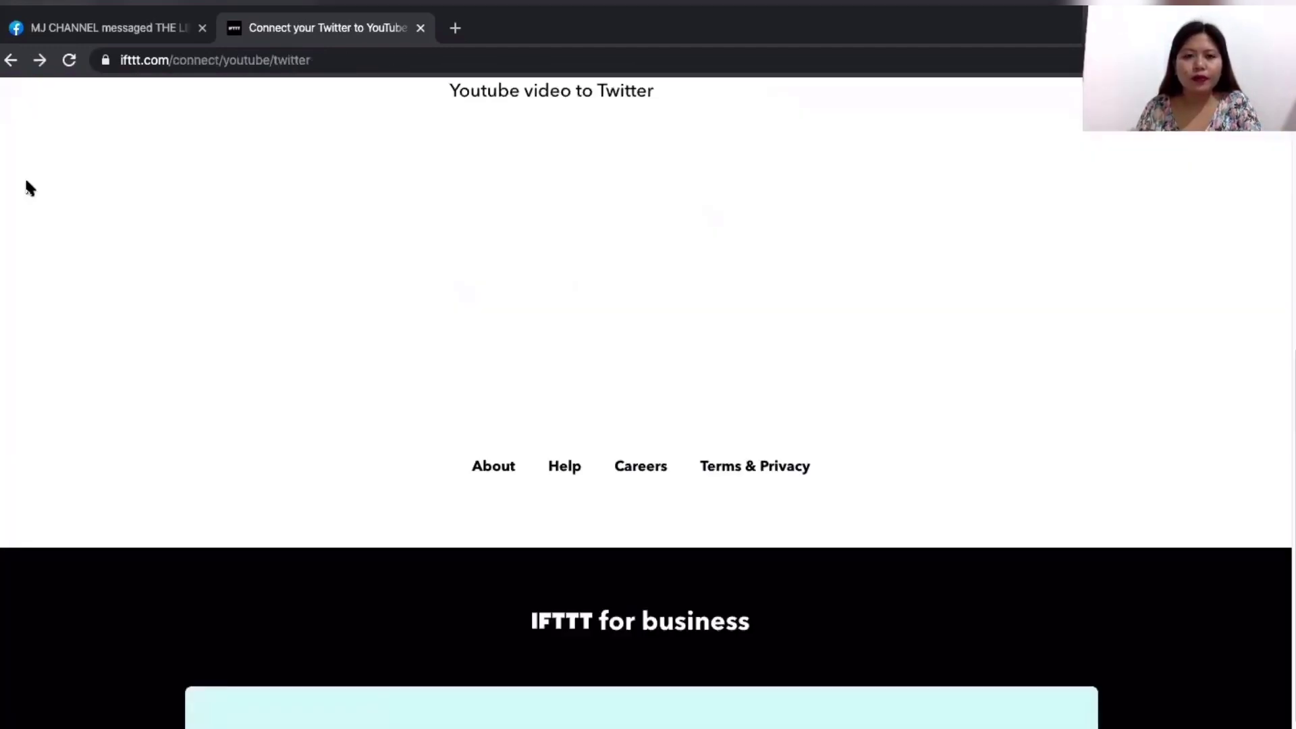
pyautogui.scroll(-4, 275, 432)
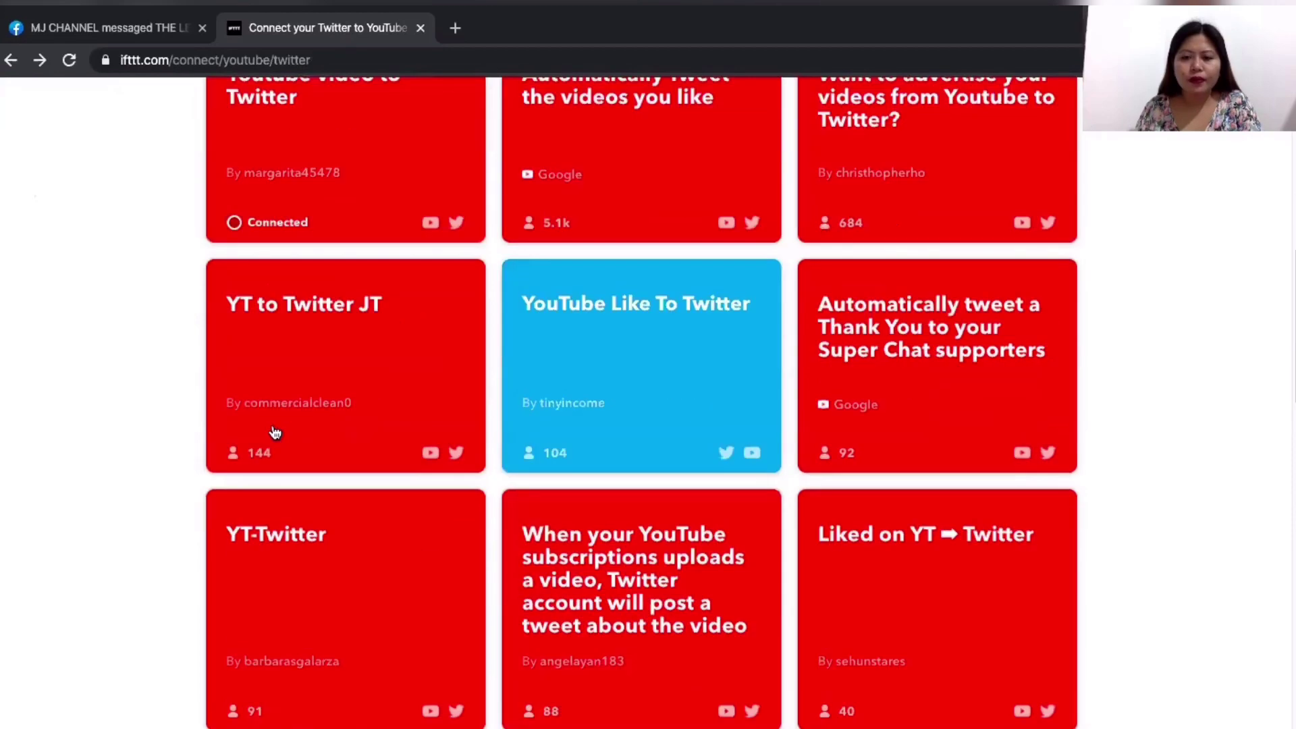
pyautogui.scroll(-5, 274, 432)
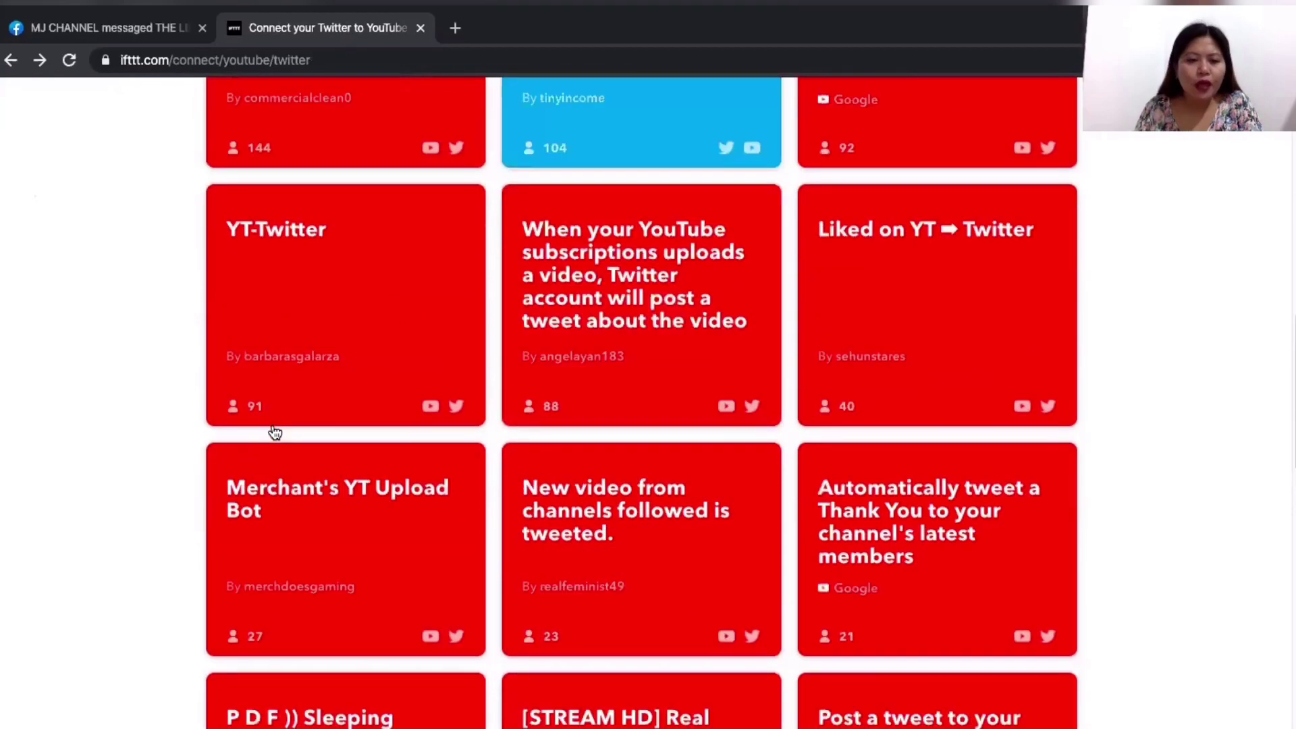
pyautogui.scroll(-3, 274, 432)
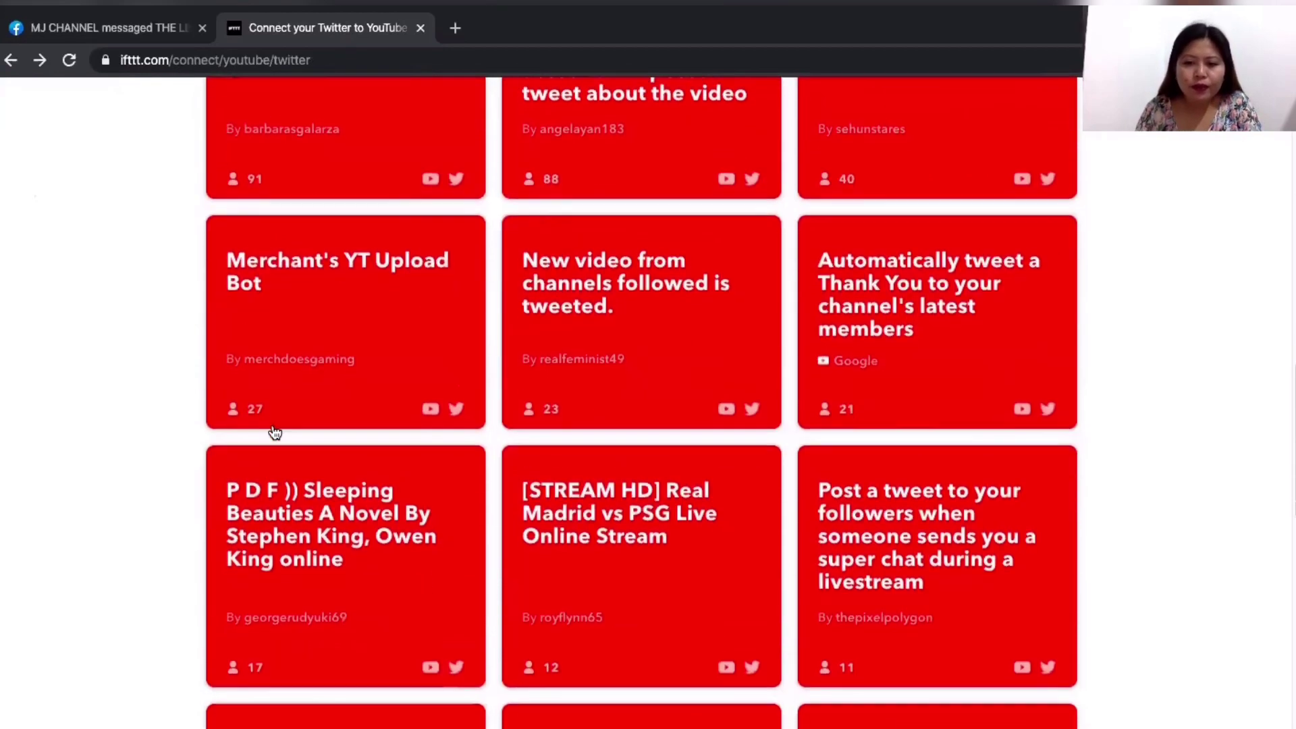
pyautogui.scroll(-2, 275, 432)
pyautogui.scroll(-2, 275, 432)
pyautogui.scroll(-2, 275, 432)
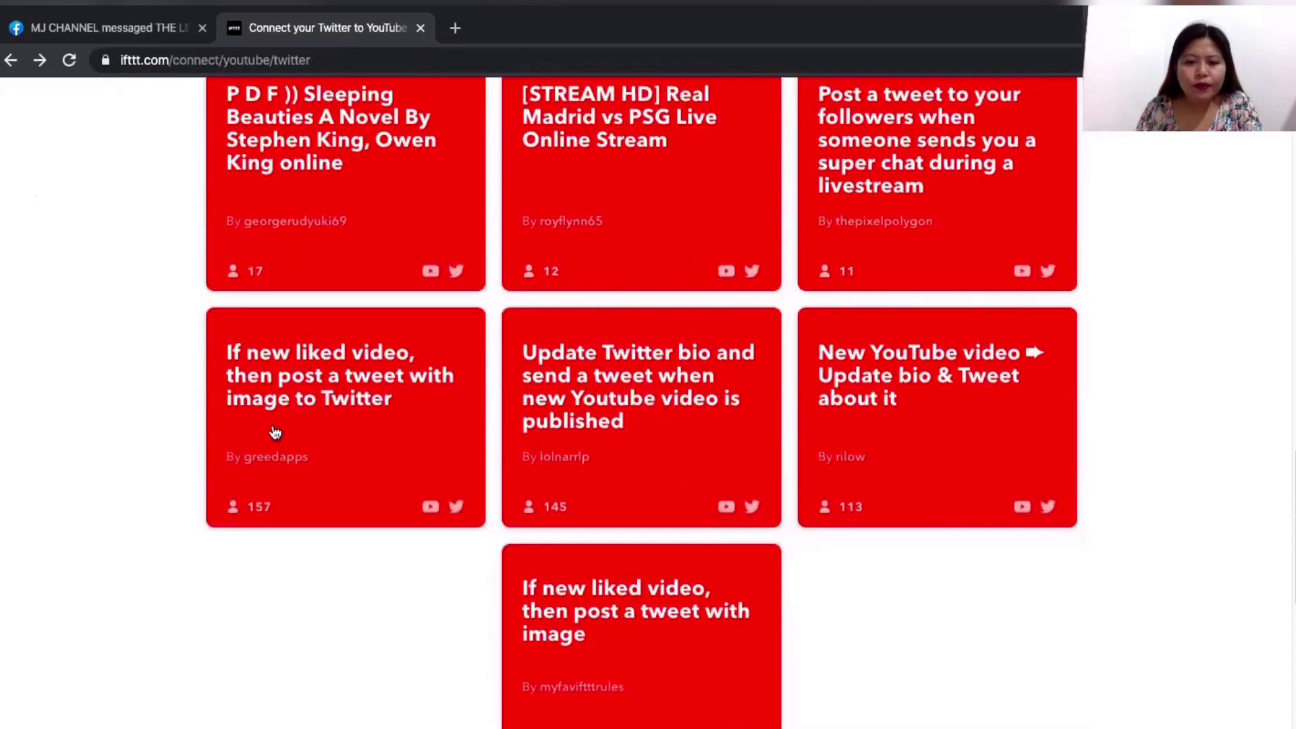
pyautogui.scroll(4, 275, 432)
pyautogui.scroll(10, 274, 432)
# - Return to the IFTTT home page
pyautogui.click(121, 124)
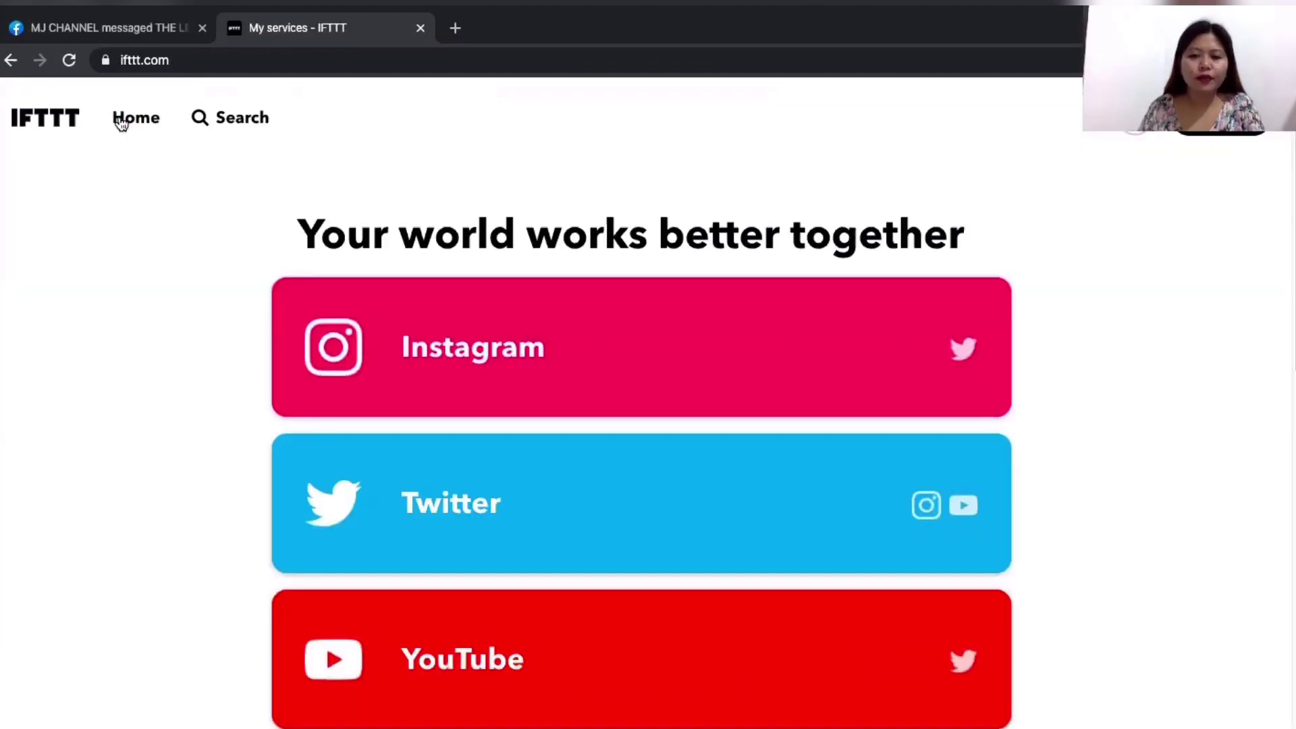
pyautogui.scroll(-2, 116, 133)
pyautogui.scroll(2, 328, 299)
# - Search IFTTT for 'Facebook Page' and browse the Connections results
pyautogui.click(209, 120)
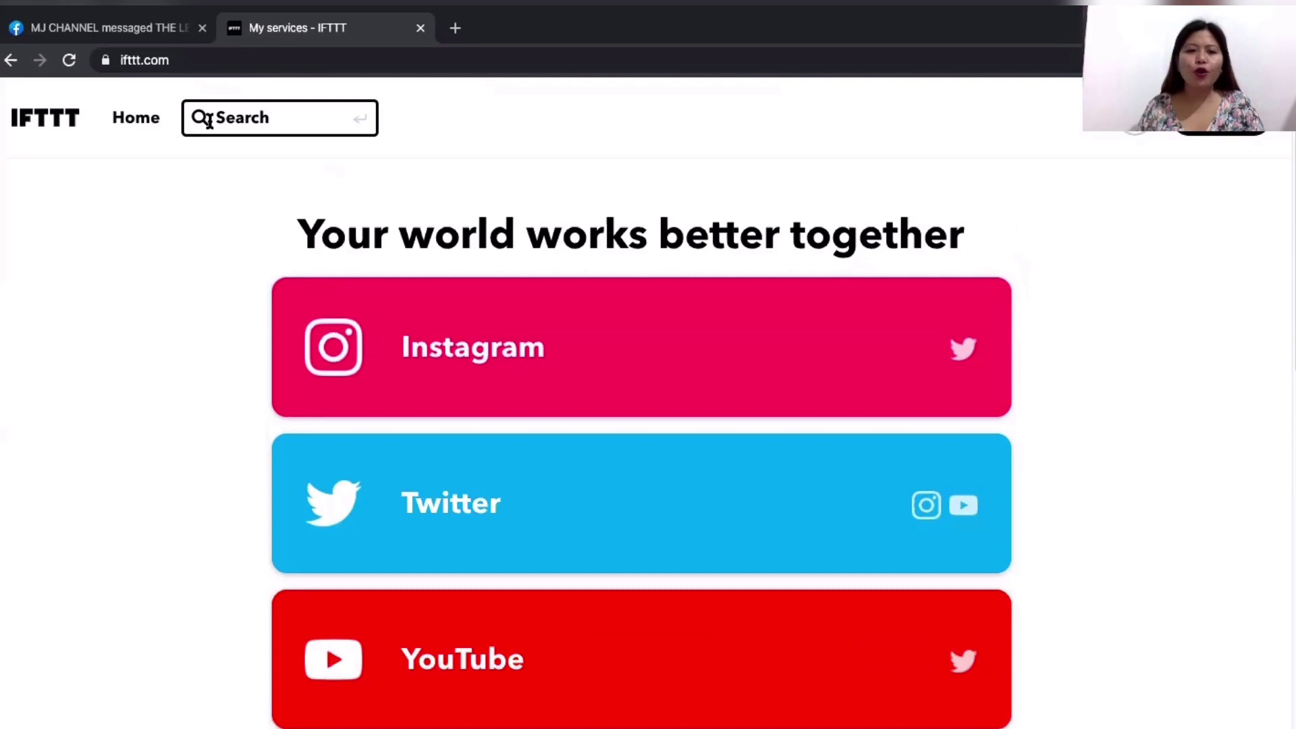
pyautogui.write('Facebook Page')
pyautogui.press('Return')
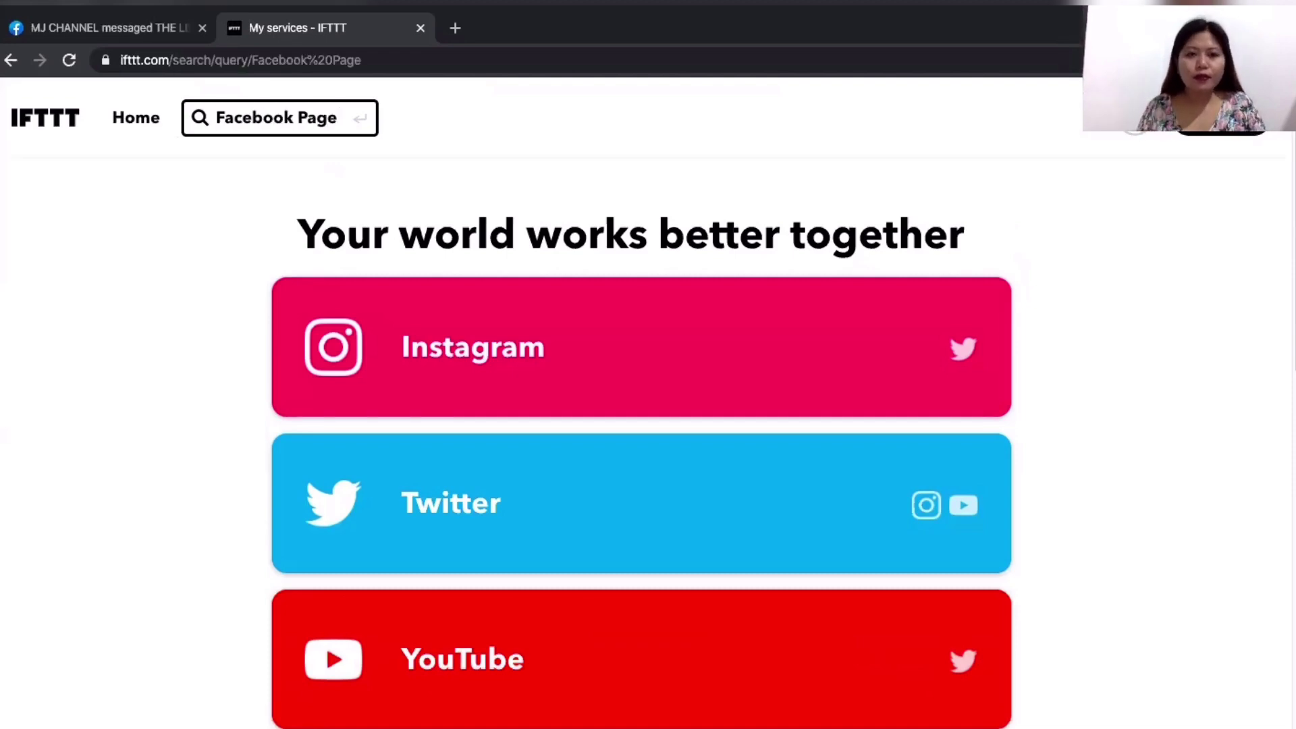
pyautogui.scroll(-3, 250, 284)
pyautogui.scroll(-1, 235, 307)
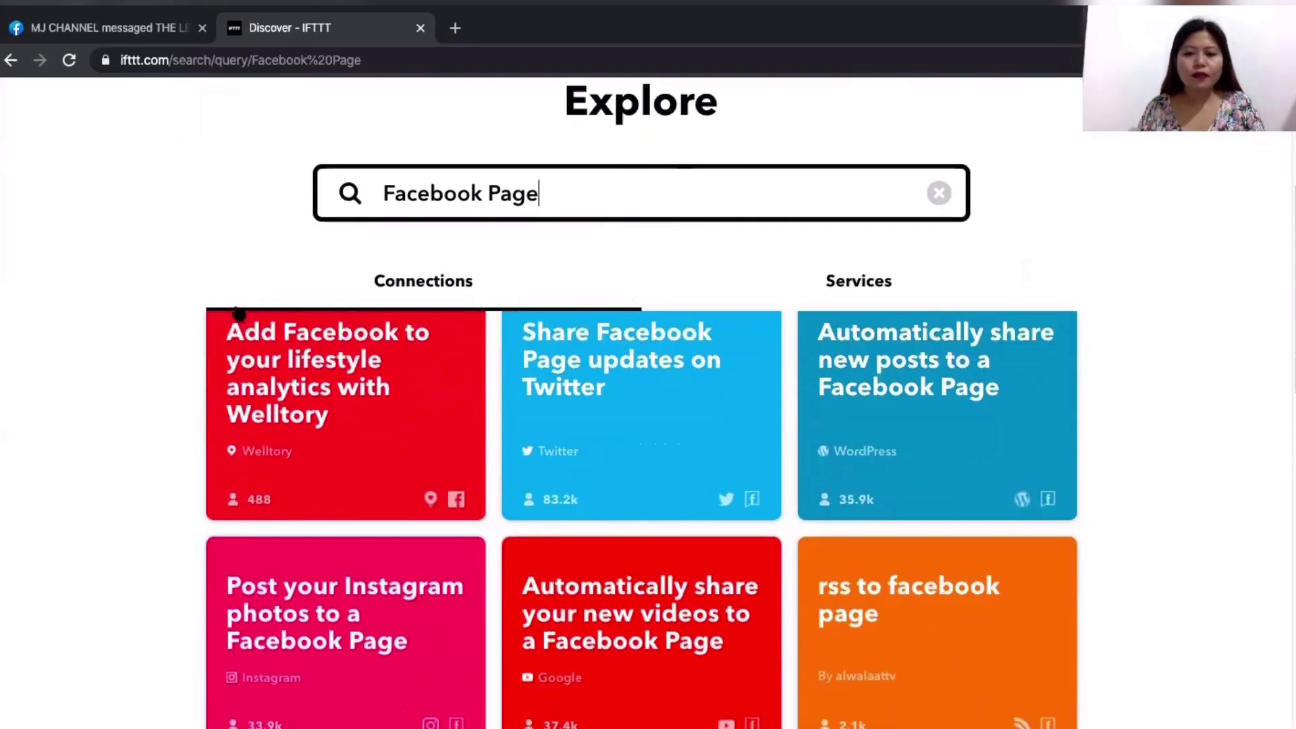
pyautogui.scroll(-1, 240, 314)
pyautogui.scroll(-1, 239, 313)
pyautogui.scroll(-2, 240, 314)
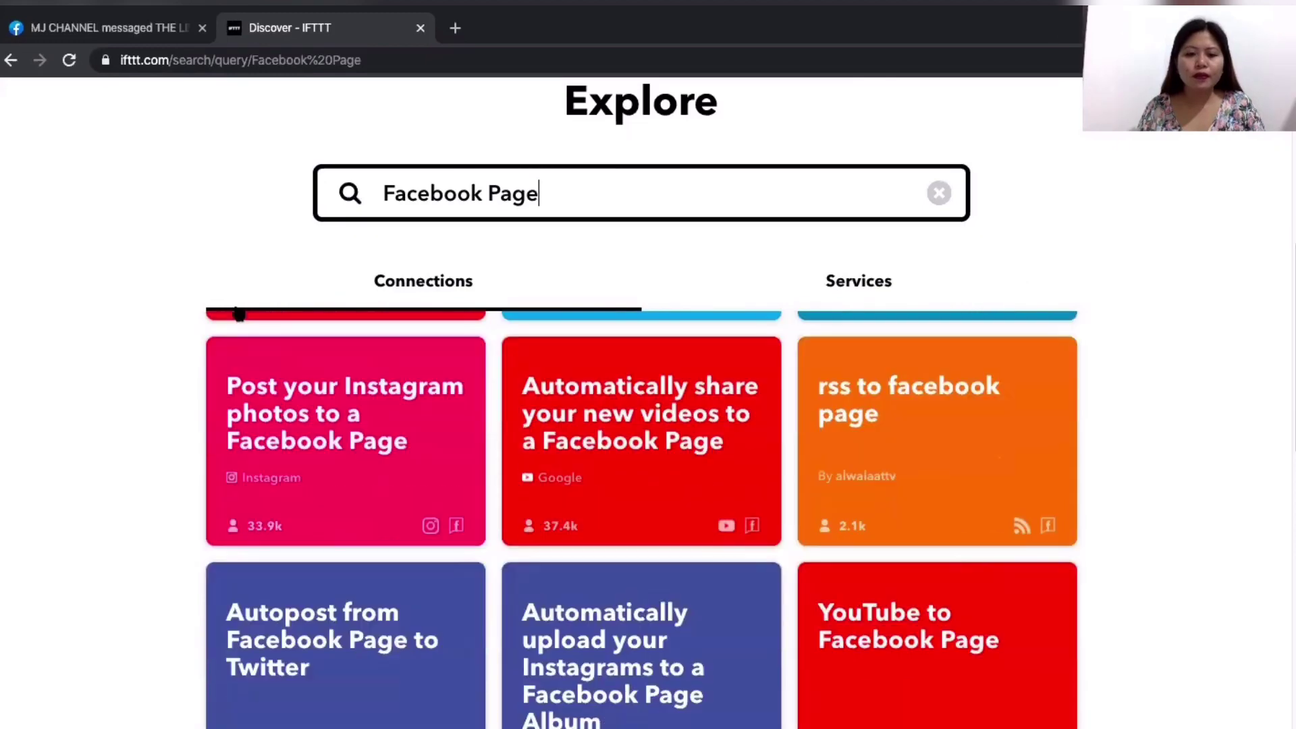
pyautogui.scroll(-4, 243, 314)
pyautogui.scroll(2, 247, 313)
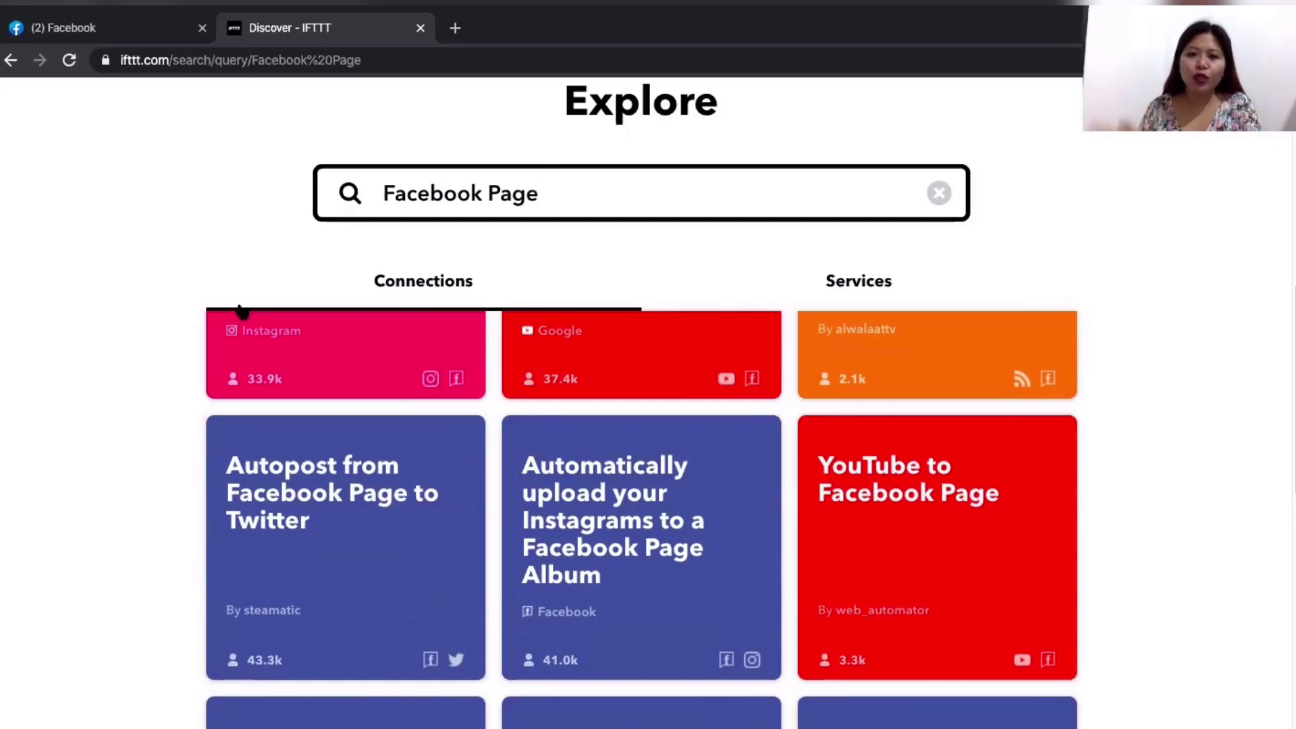
# - Connect the Autopost from Facebook Page to Twitter applet to the Jona Shares page
pyautogui.click(246, 548)
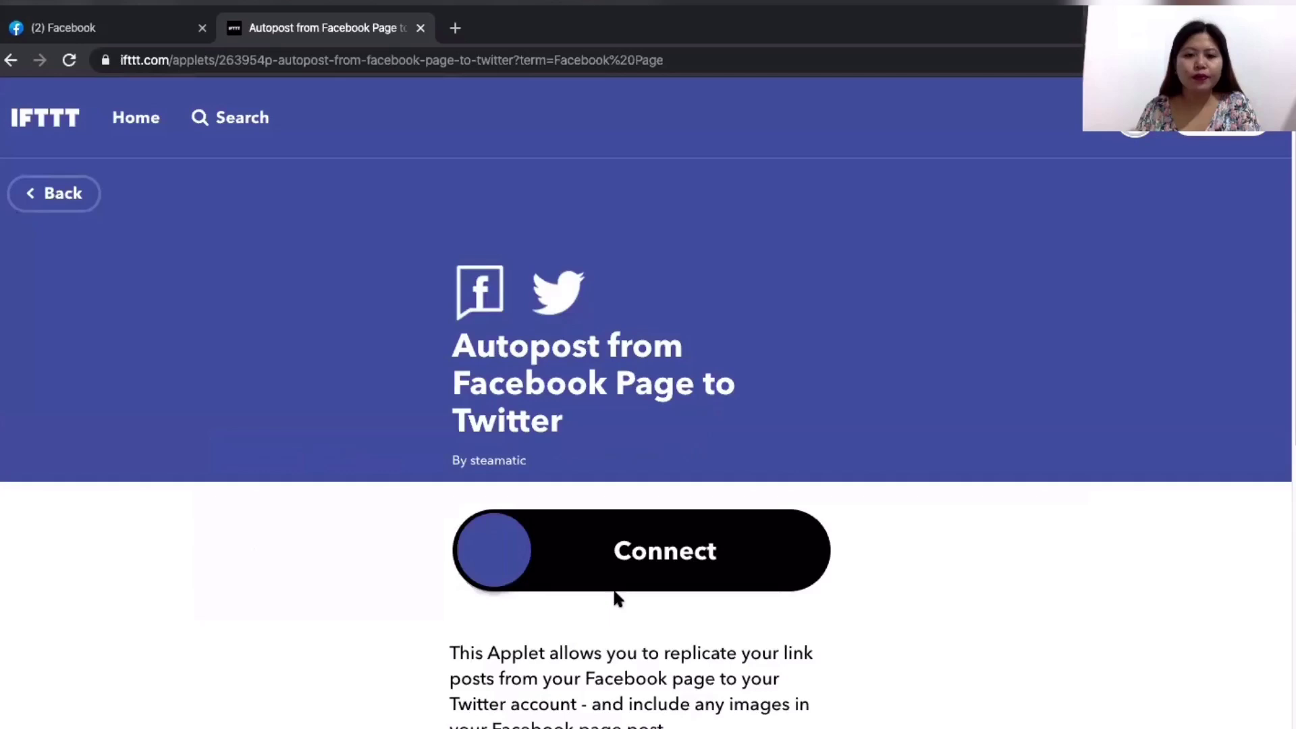
pyautogui.click(509, 558)
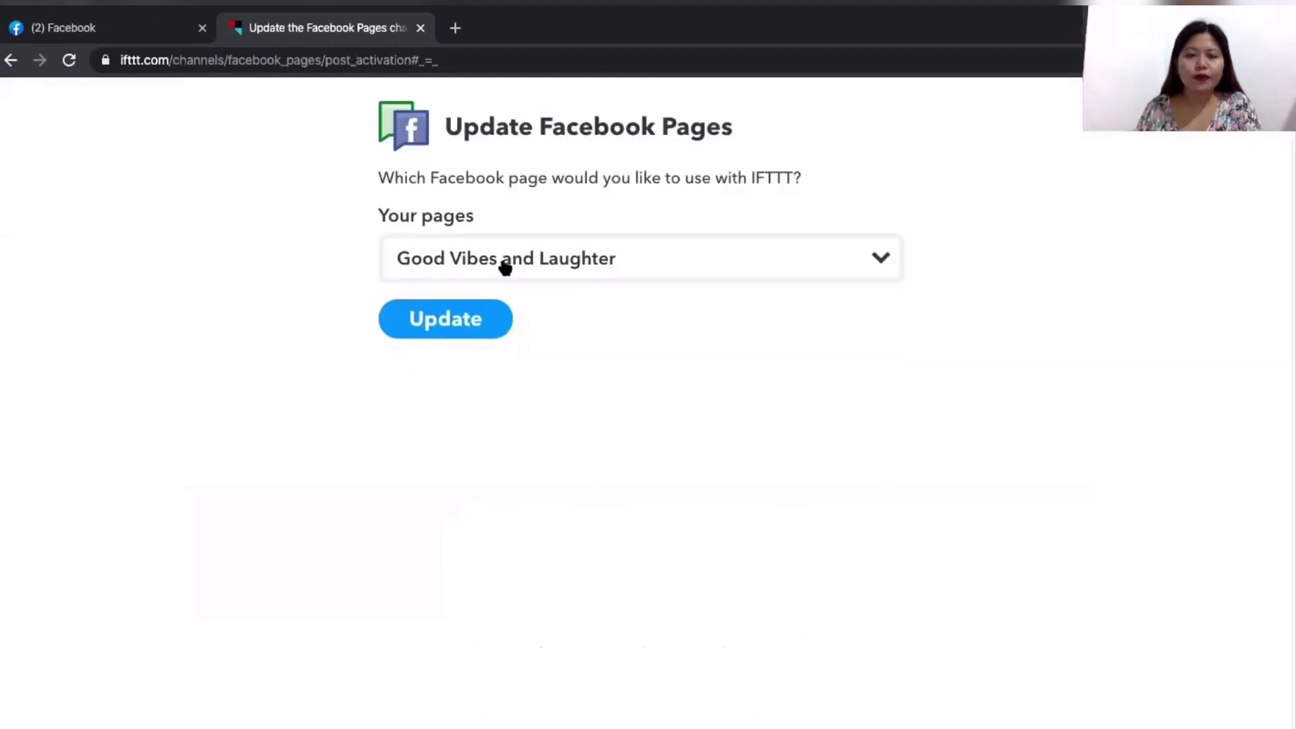
pyautogui.click(505, 268)
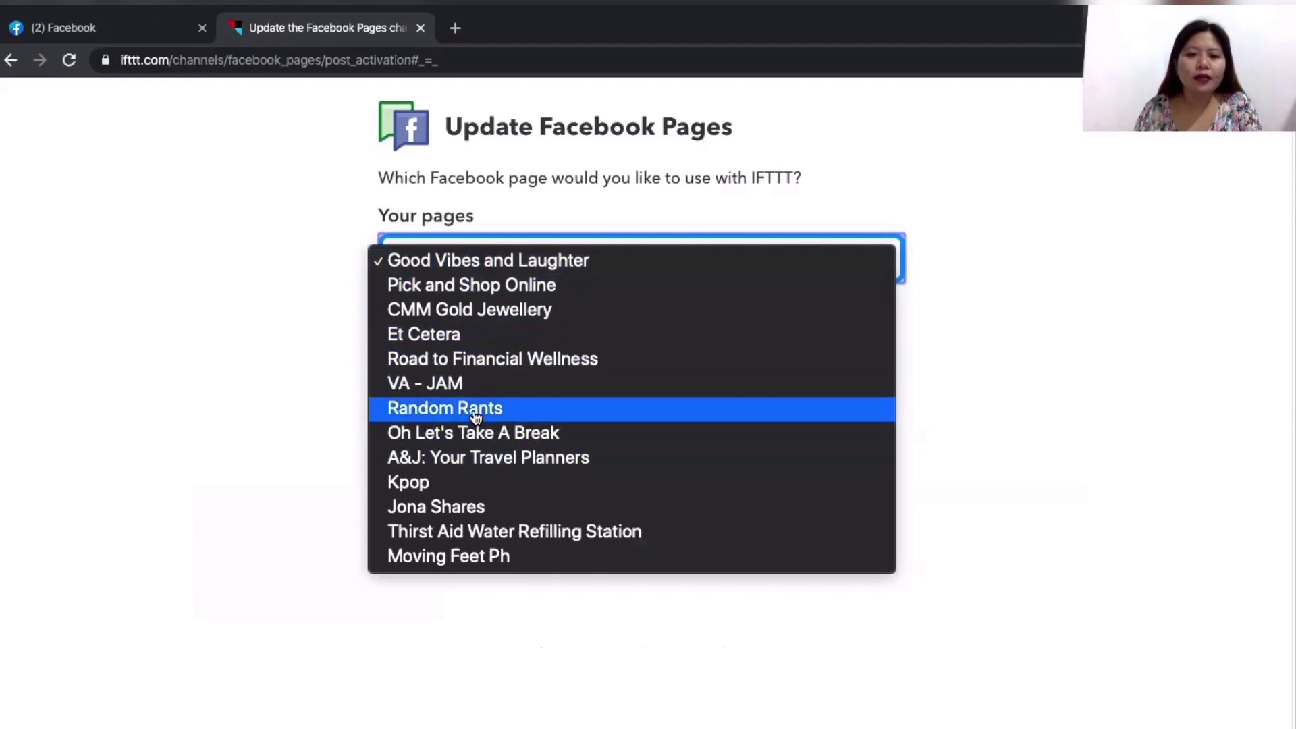
pyautogui.click(507, 509)
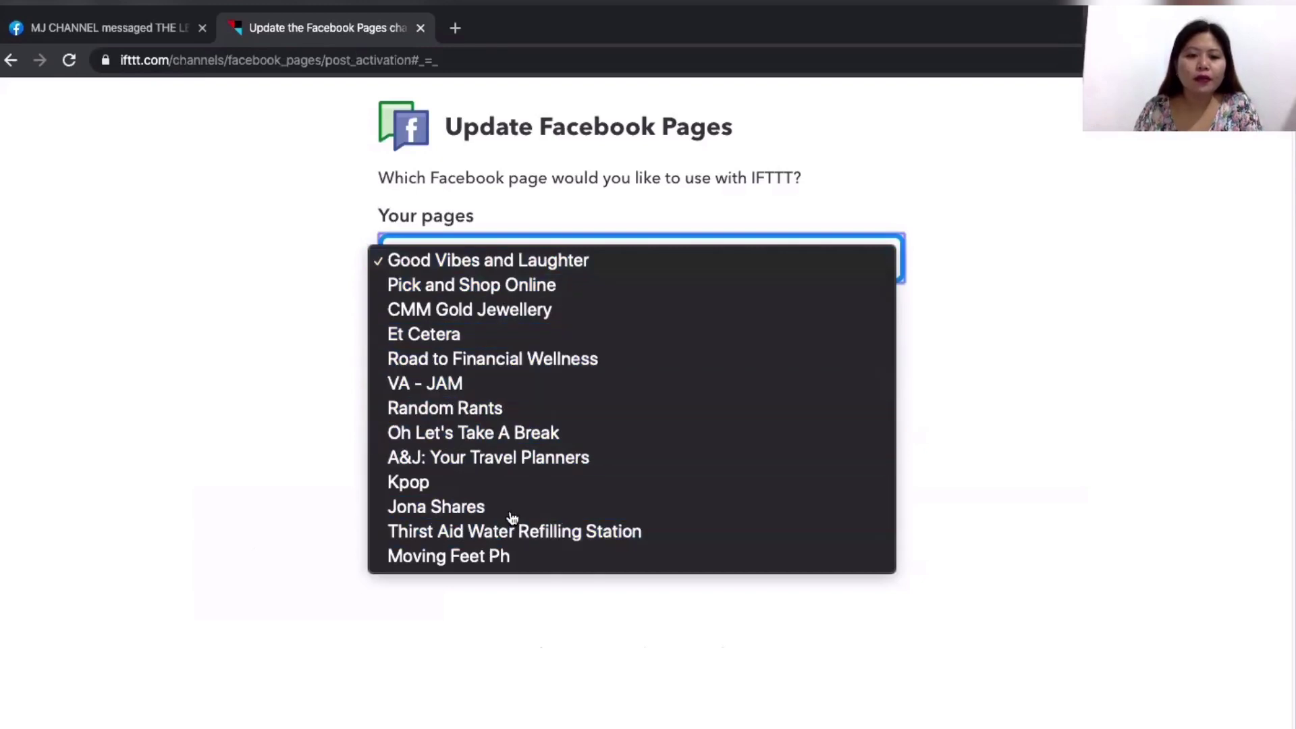
pyautogui.click(460, 326)
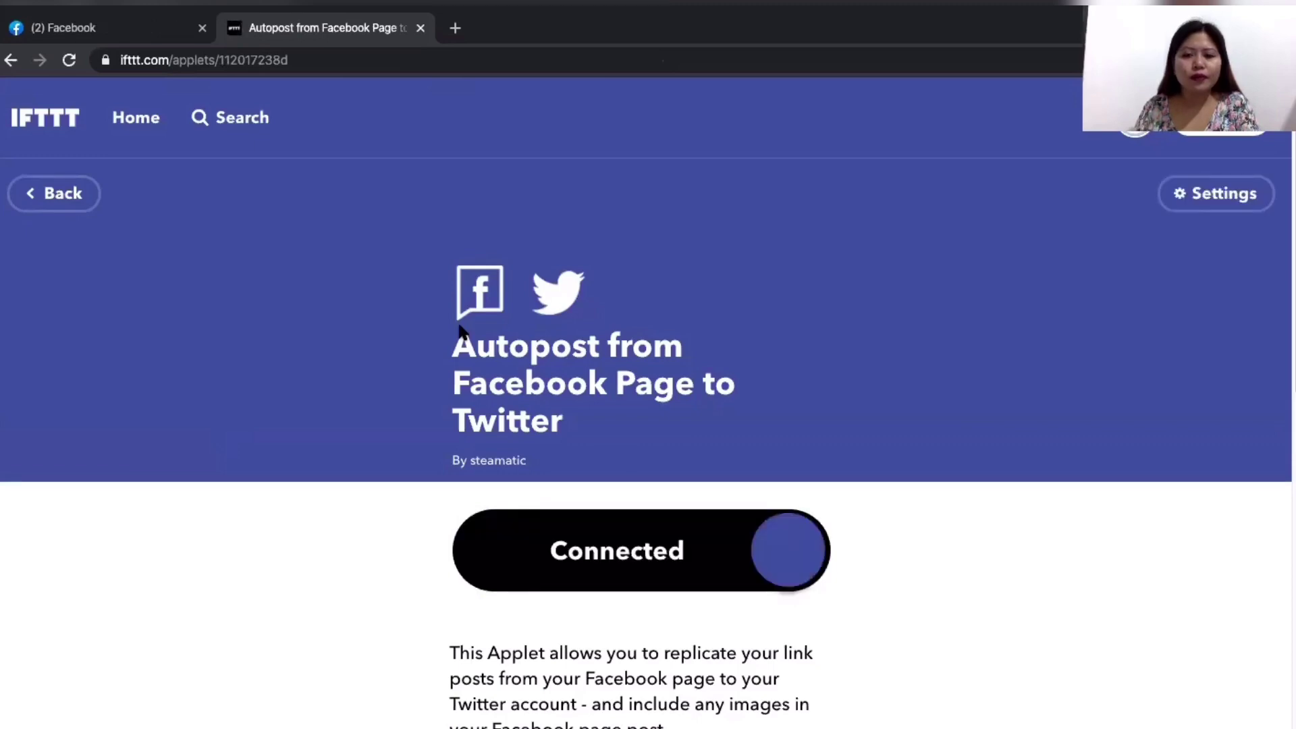
# - Back in the search results, connect the YouTube to Facebook Page applet
pyautogui.hotkey('alt', 'Left')
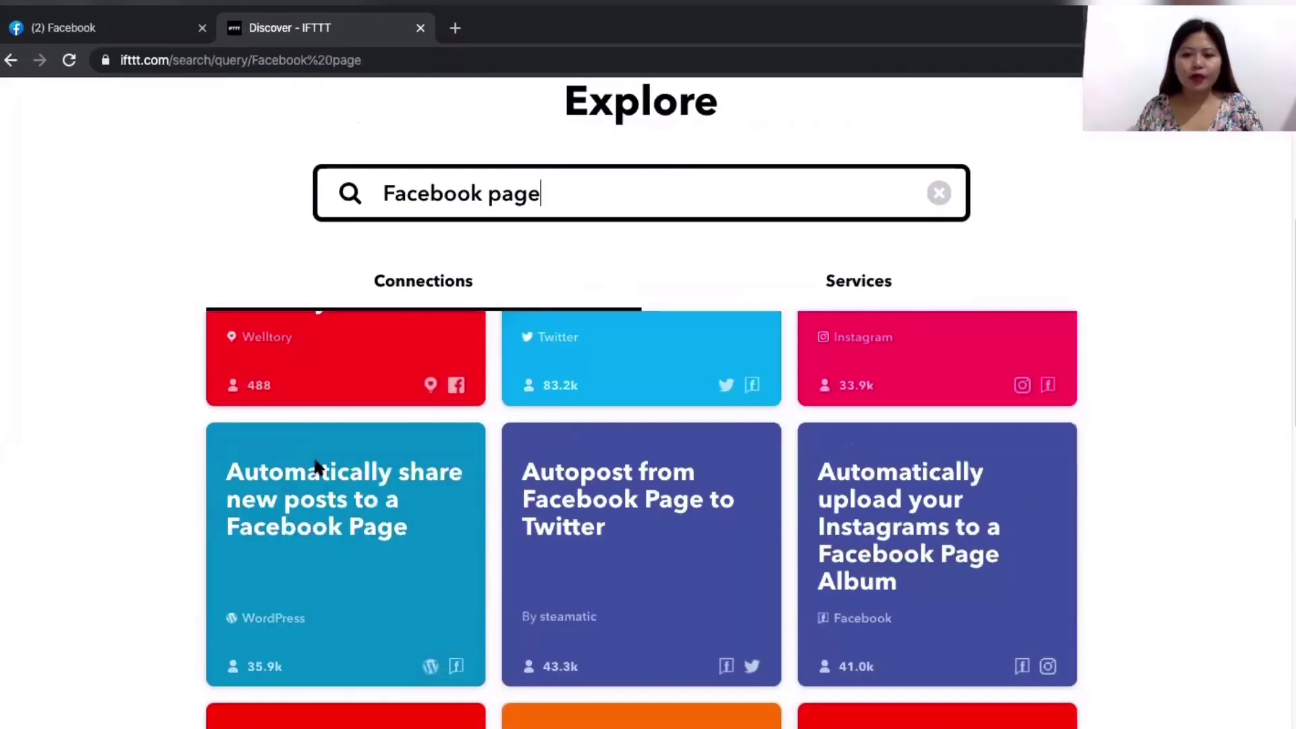
pyautogui.scroll(-3, 317, 465)
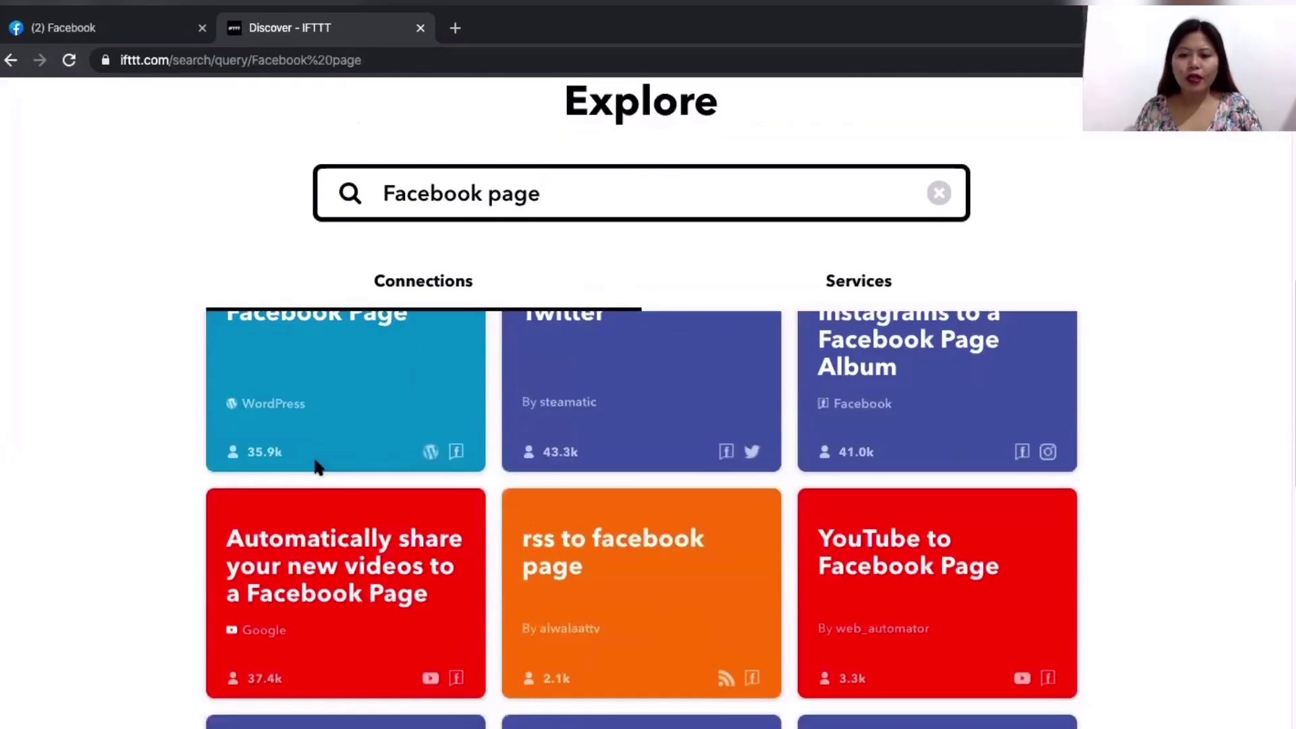
pyautogui.click(934, 600)
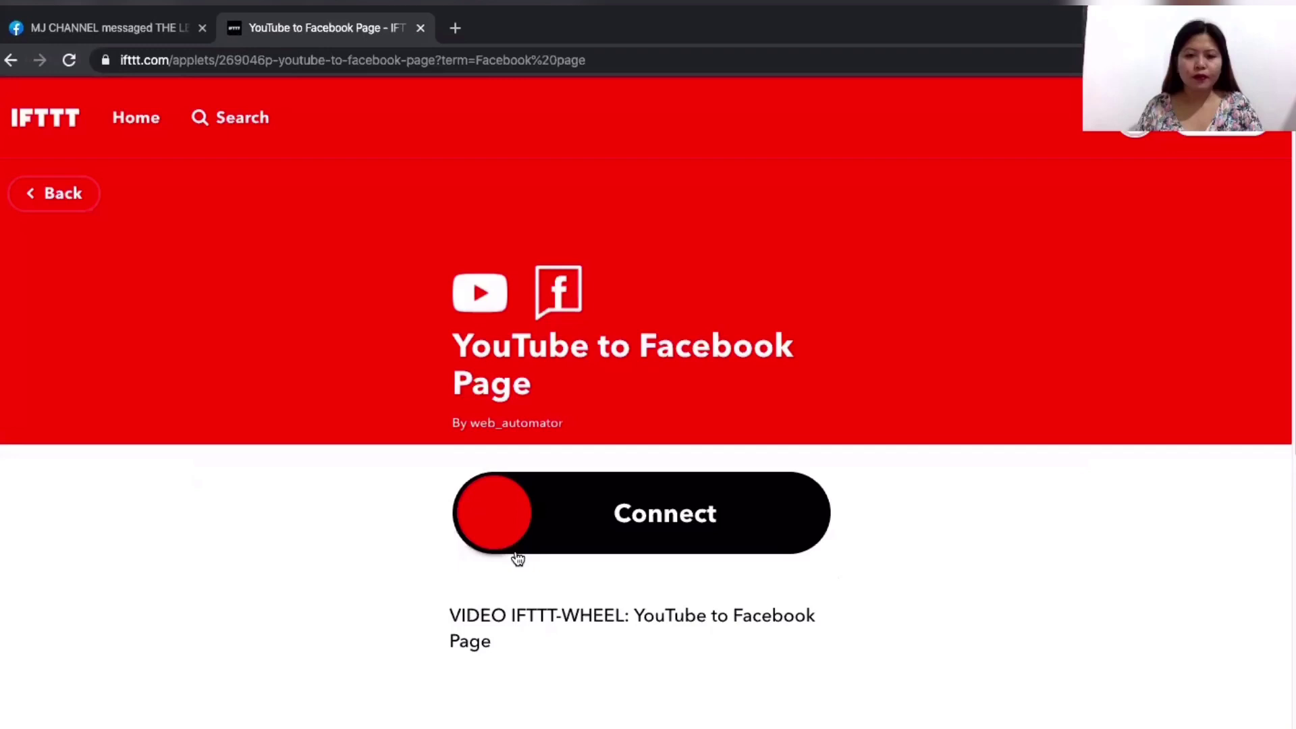
pyautogui.click(516, 554)
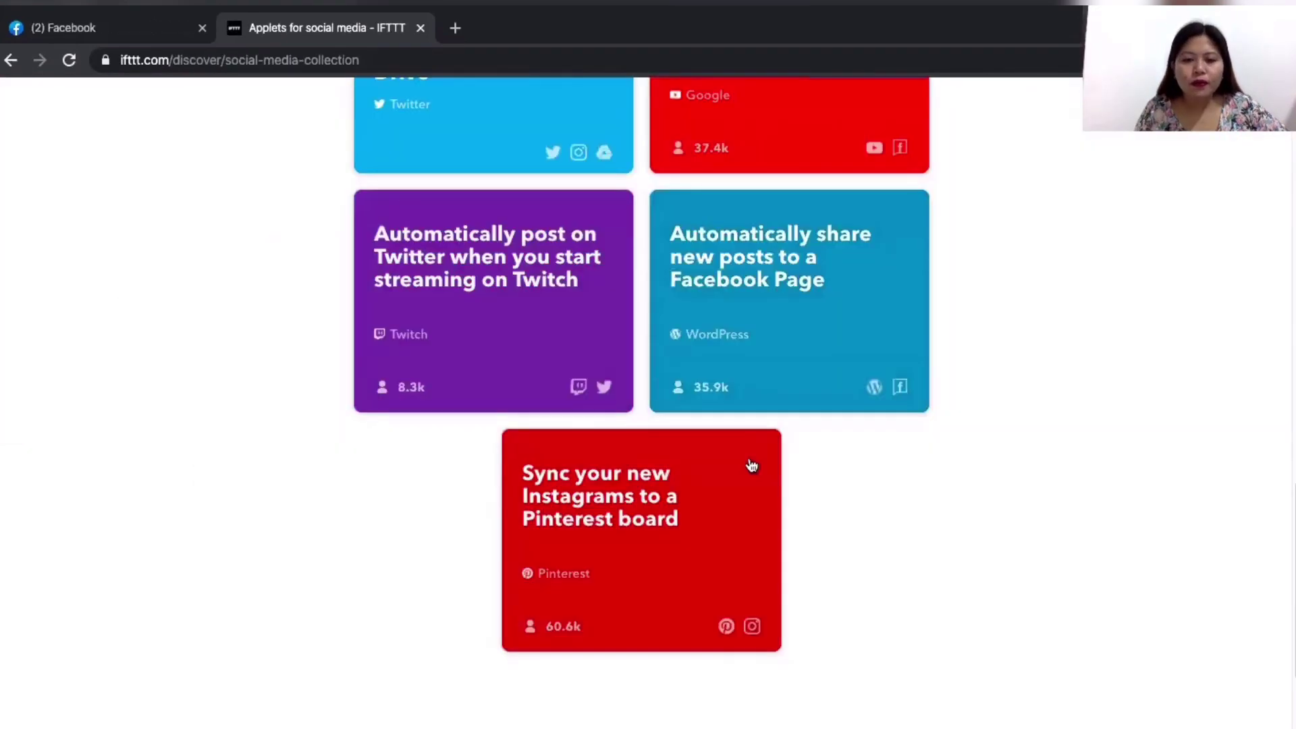
# - Find and open the 'Selectively post your Instagrams to a Facebook Page' hashtag applet
pyautogui.scroll(-1, 753, 464)
pyautogui.scroll(-5, 752, 464)
pyautogui.scroll(15, 751, 463)
pyautogui.scroll(-3, 750, 459)
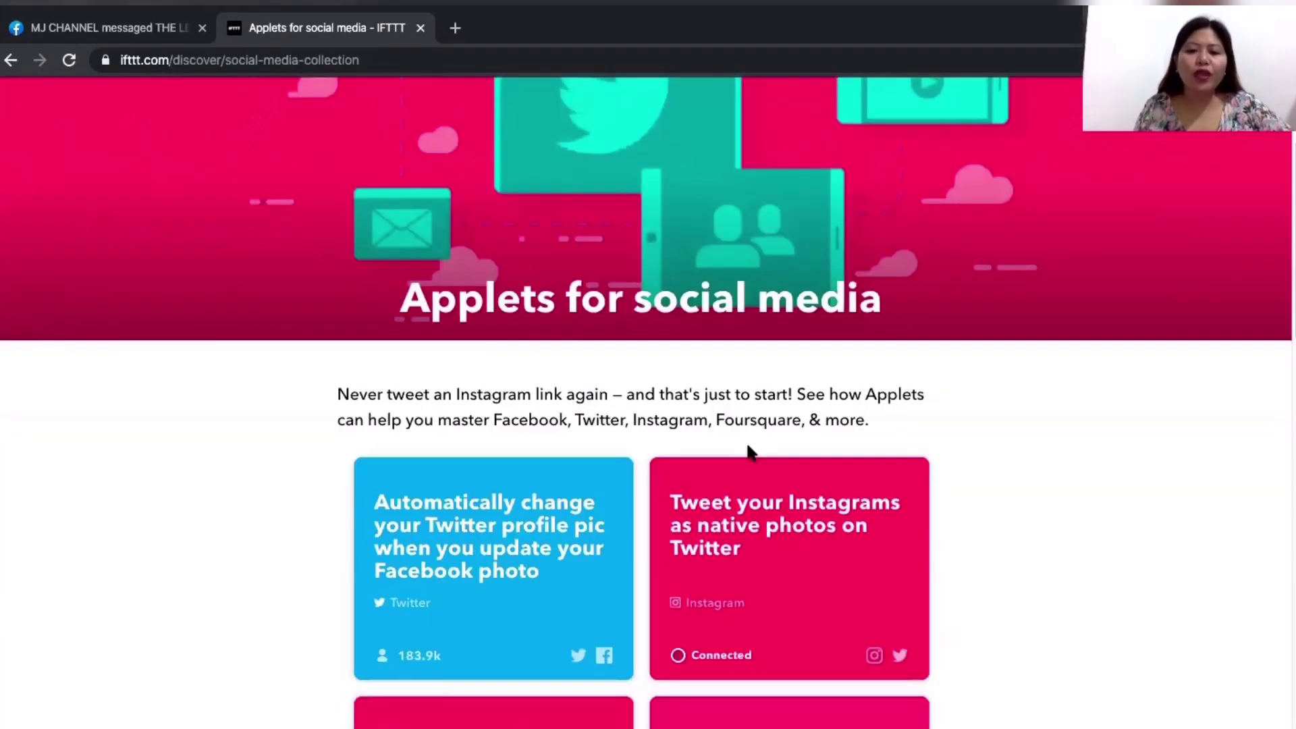
pyautogui.scroll(-1, 750, 454)
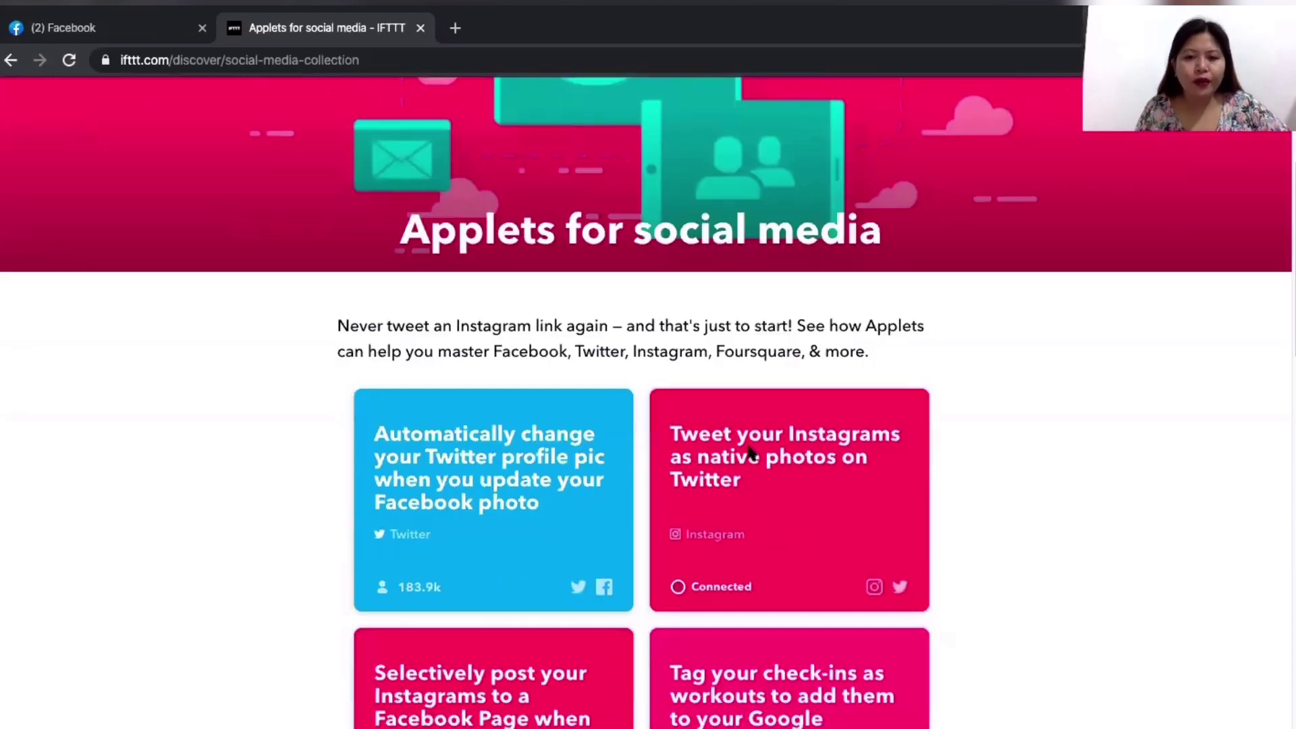
pyautogui.scroll(-2, 750, 453)
pyautogui.scroll(-5, 750, 453)
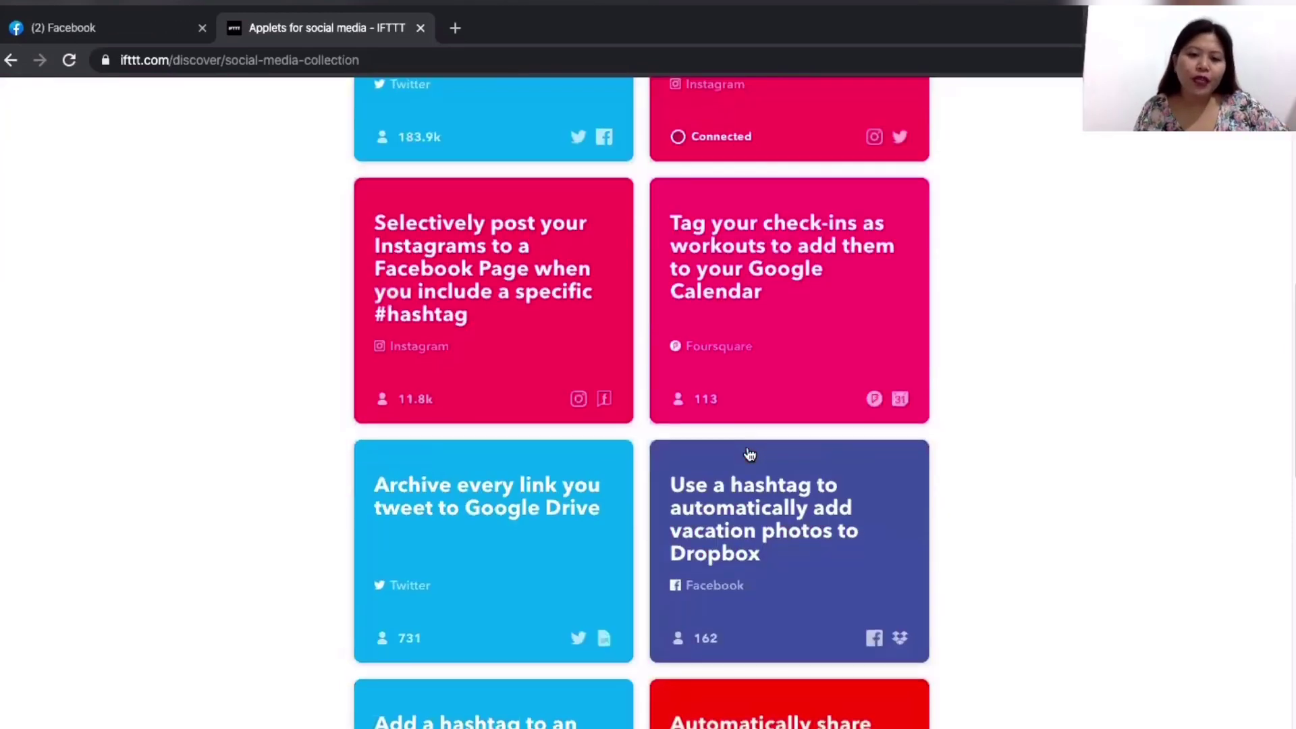
pyautogui.click(533, 359)
pyautogui.scroll(-1, 531, 355)
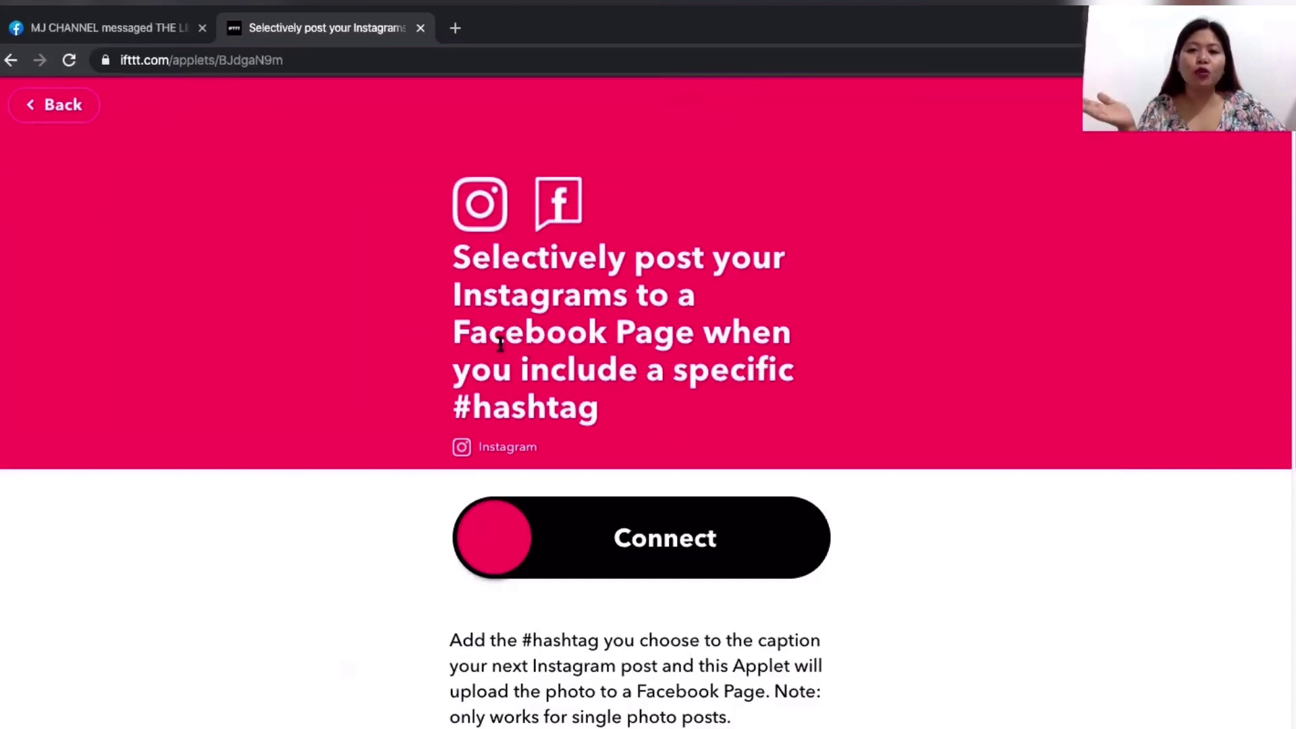
# - Connect the Instagram hashtag applet with trigger hashtag #JonaShares and album 'Instagram Photos'
pyautogui.click(508, 536)
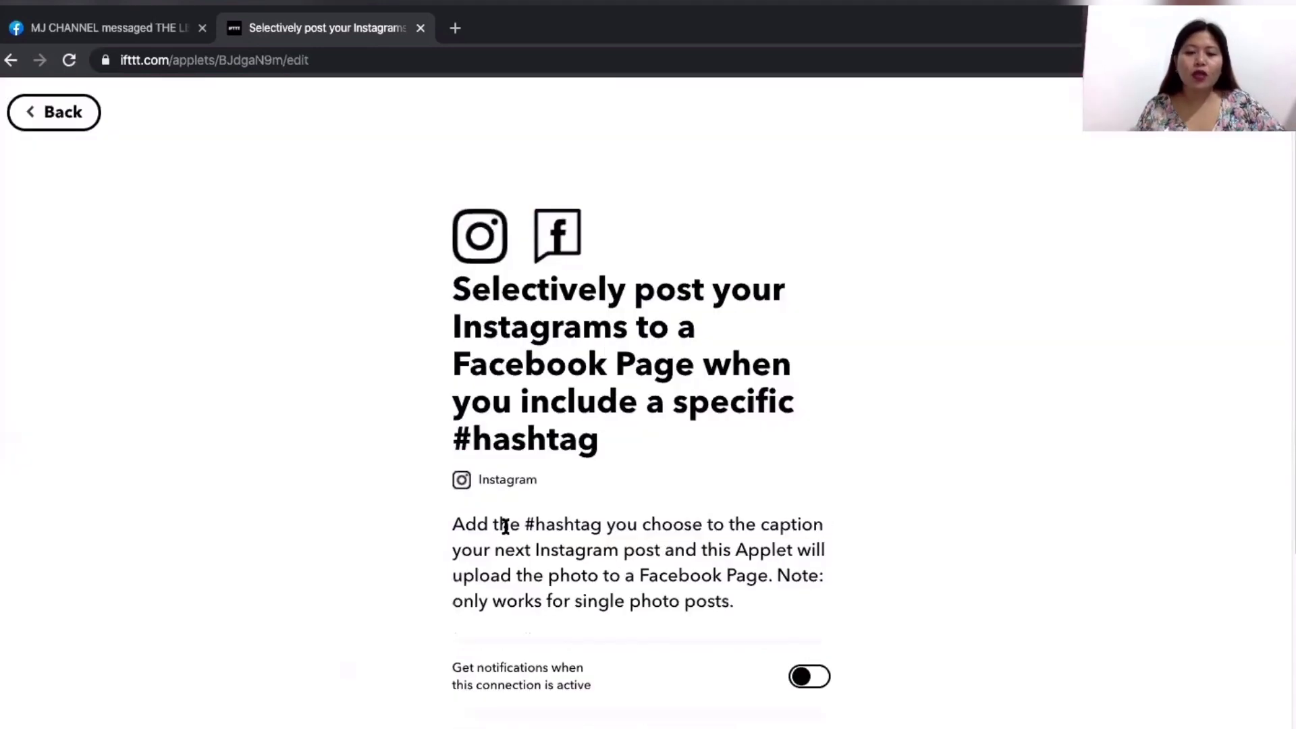
pyautogui.scroll(-4, 509, 512)
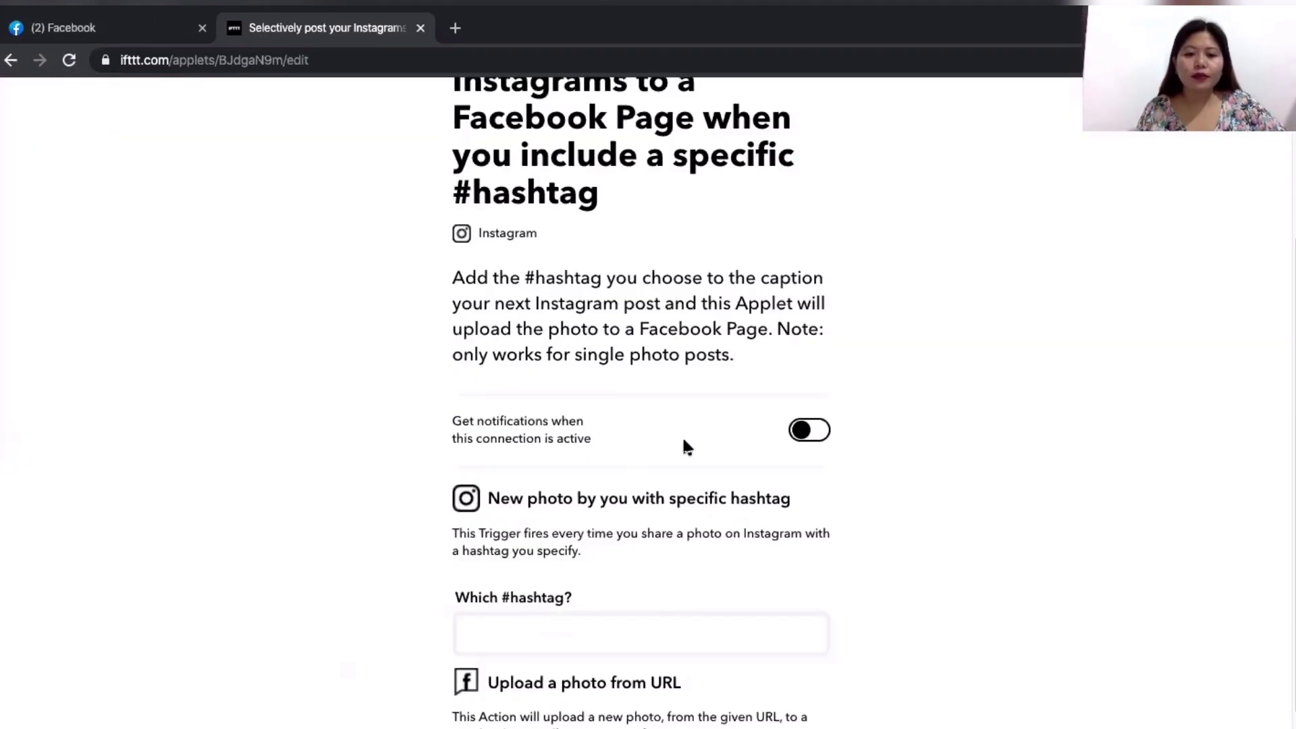
pyautogui.scroll(-3, 679, 436)
pyautogui.click(615, 478)
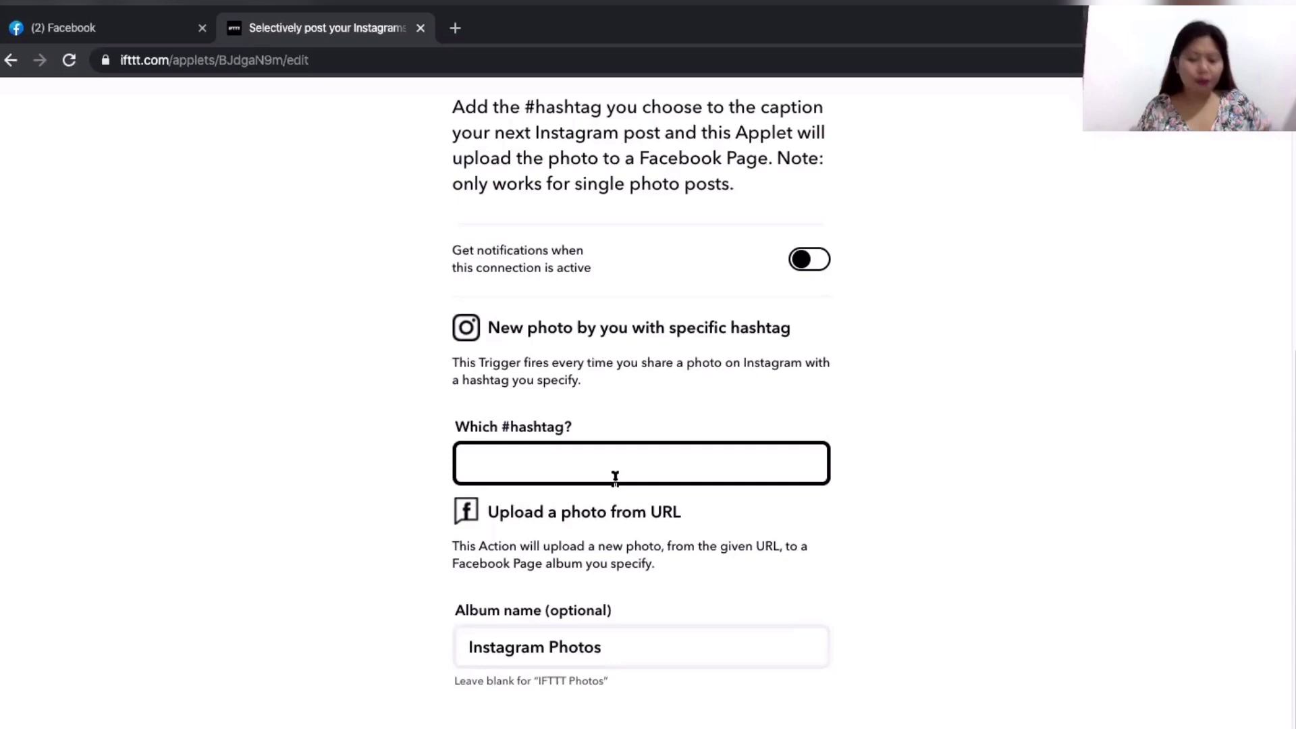
pyautogui.write('#JonaSha')
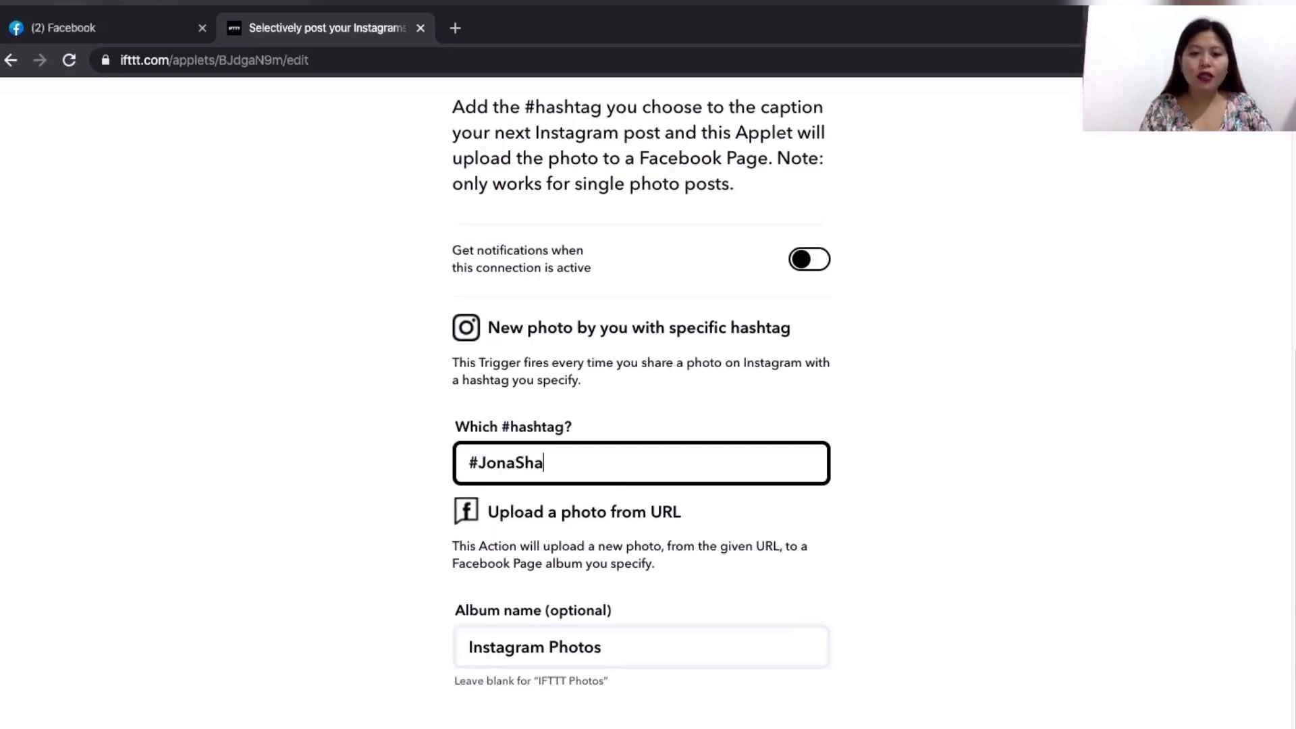
pyautogui.write('res')
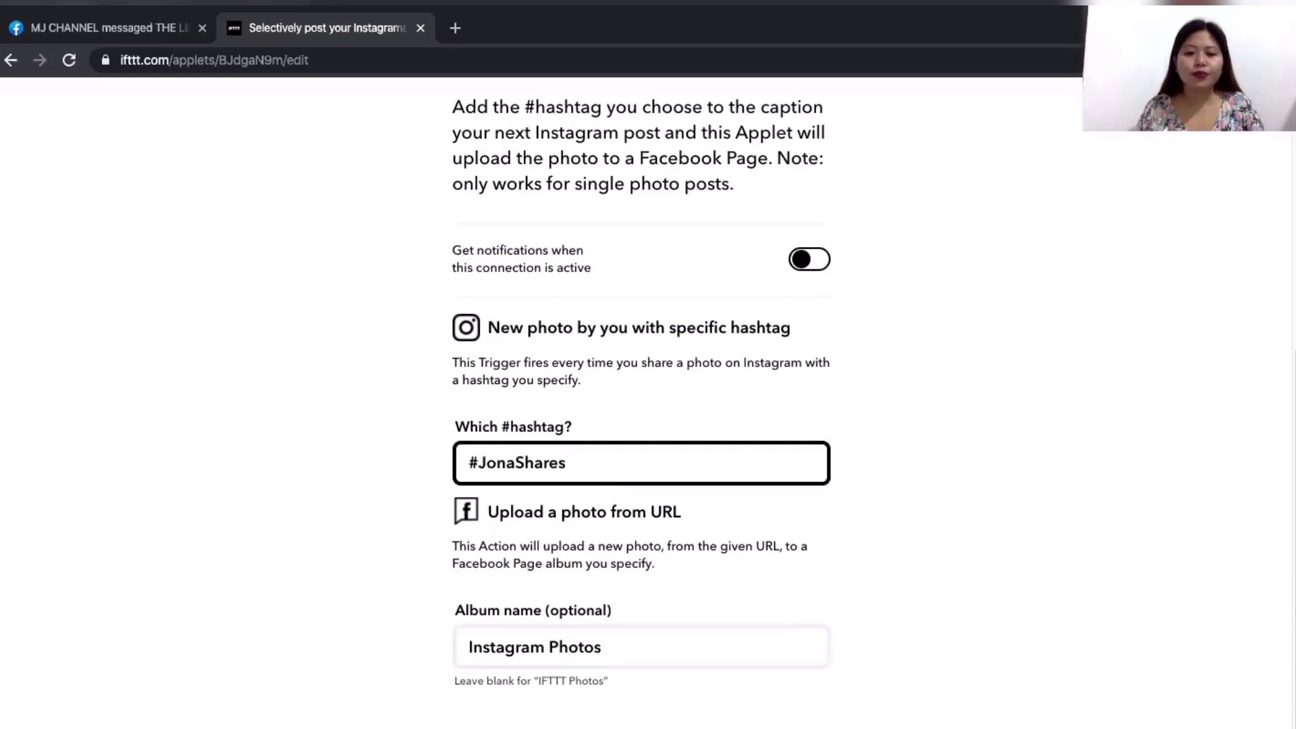
pyautogui.click(606, 635)
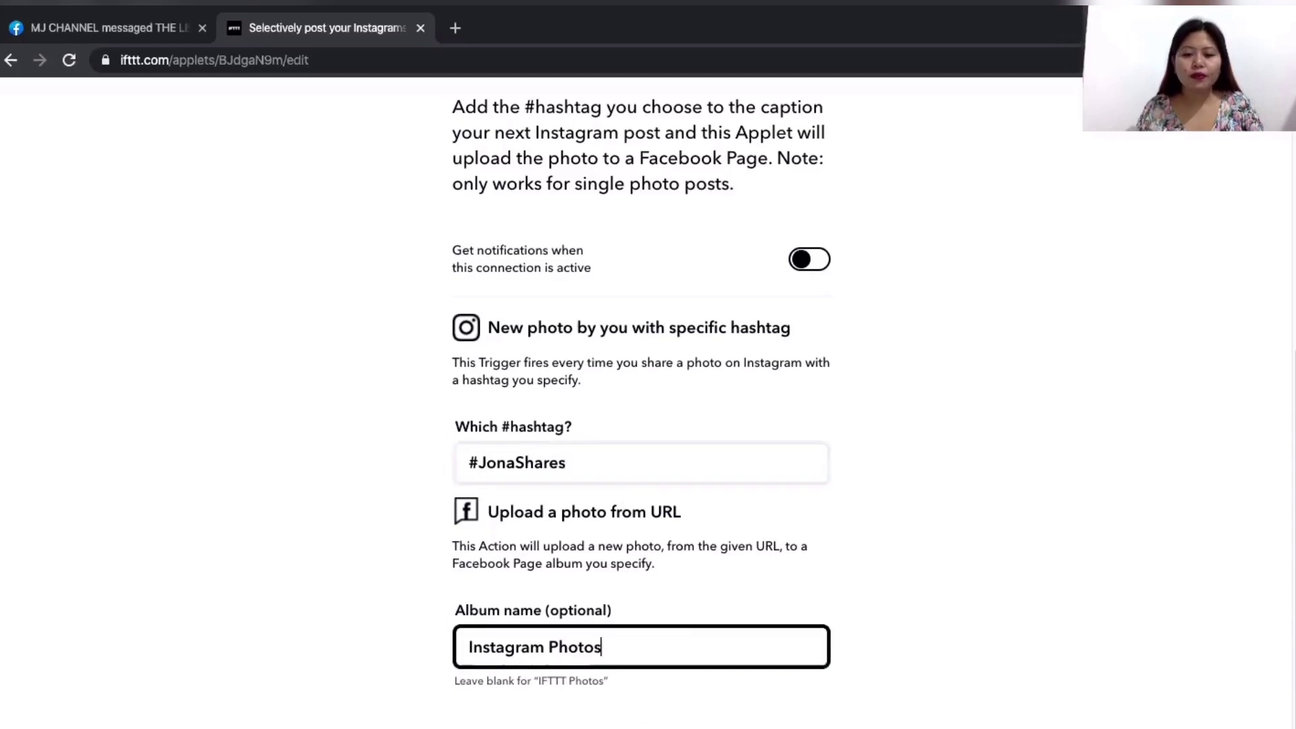
pyautogui.press('Tab')
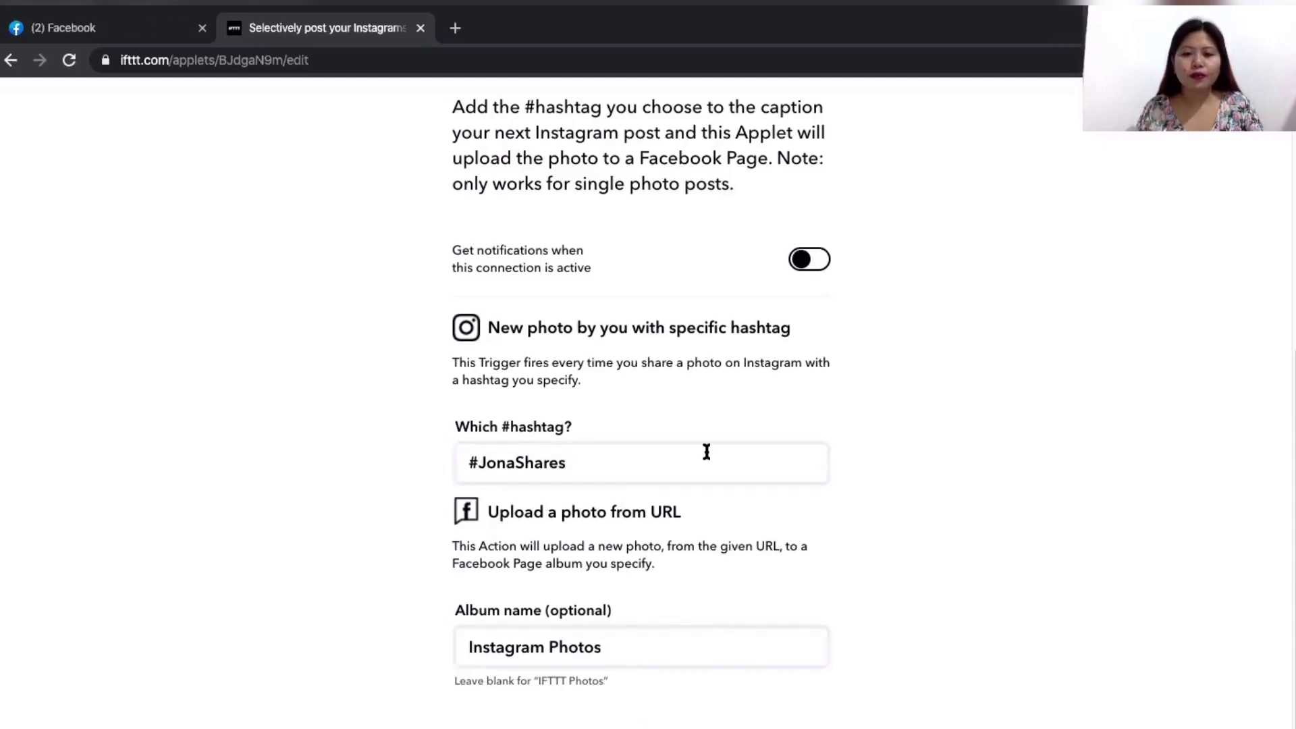
pyautogui.press('Return')
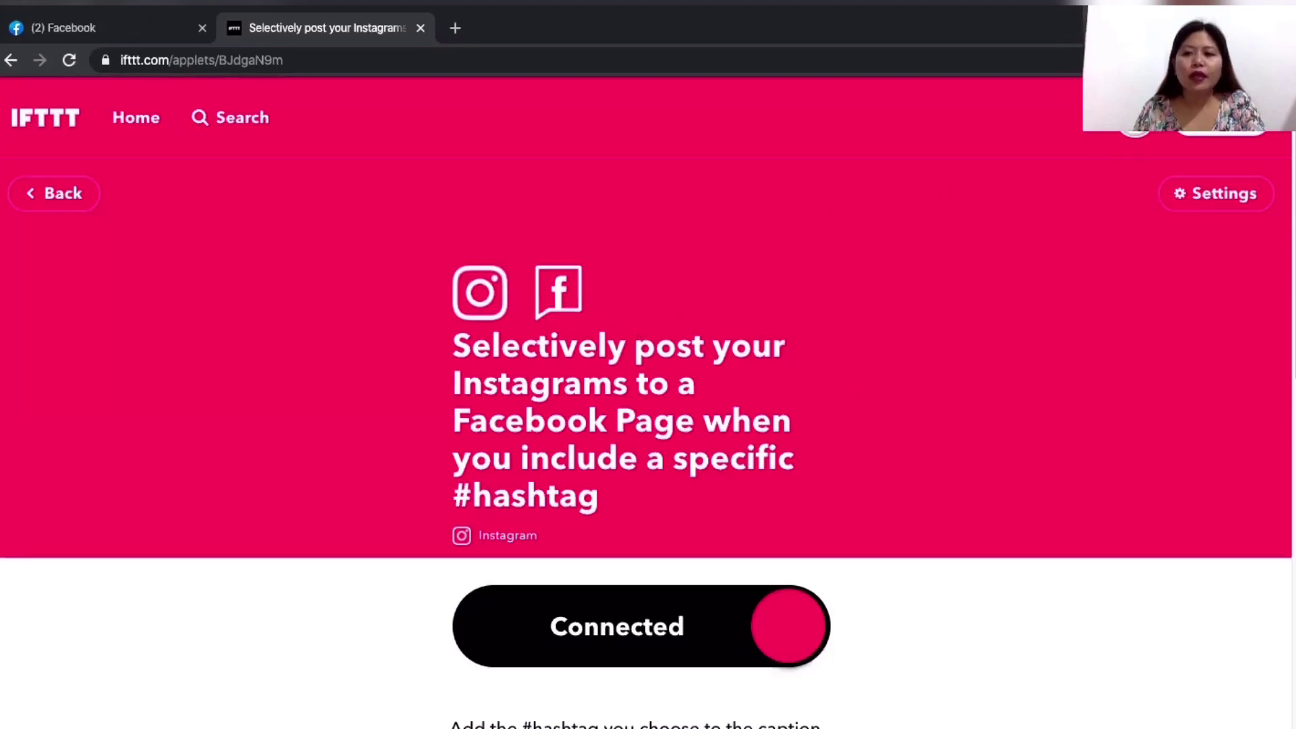
pyautogui.click(1223, 130)
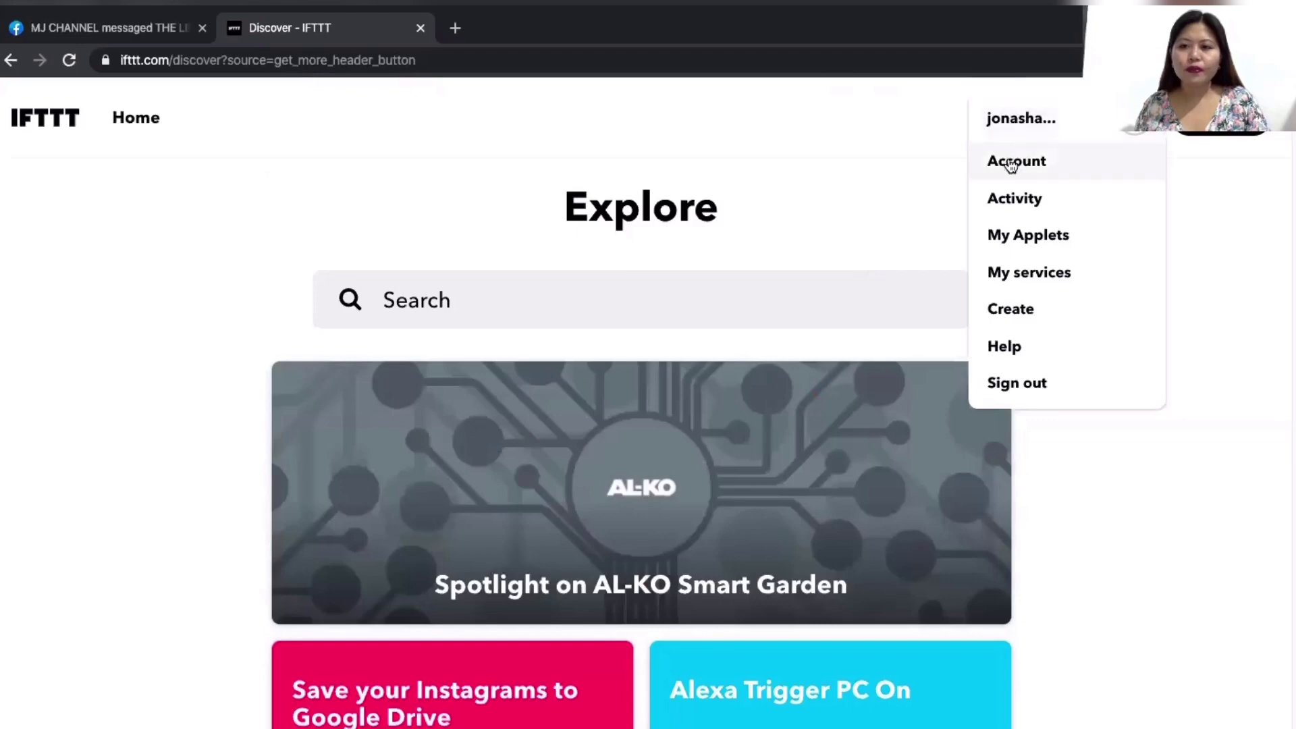
# - Open My Applets, dismiss the notice, and confirm all five applets show Connected
pyautogui.click(1007, 249)
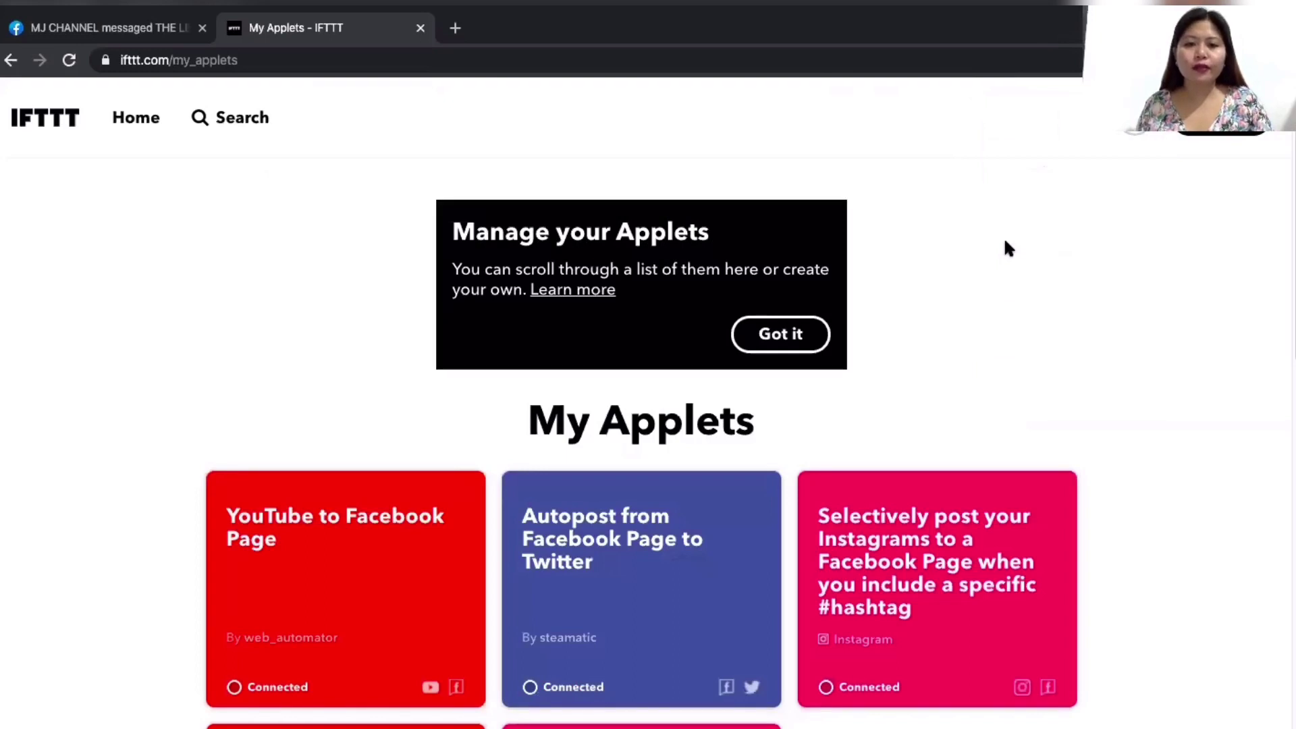
pyautogui.click(780, 335)
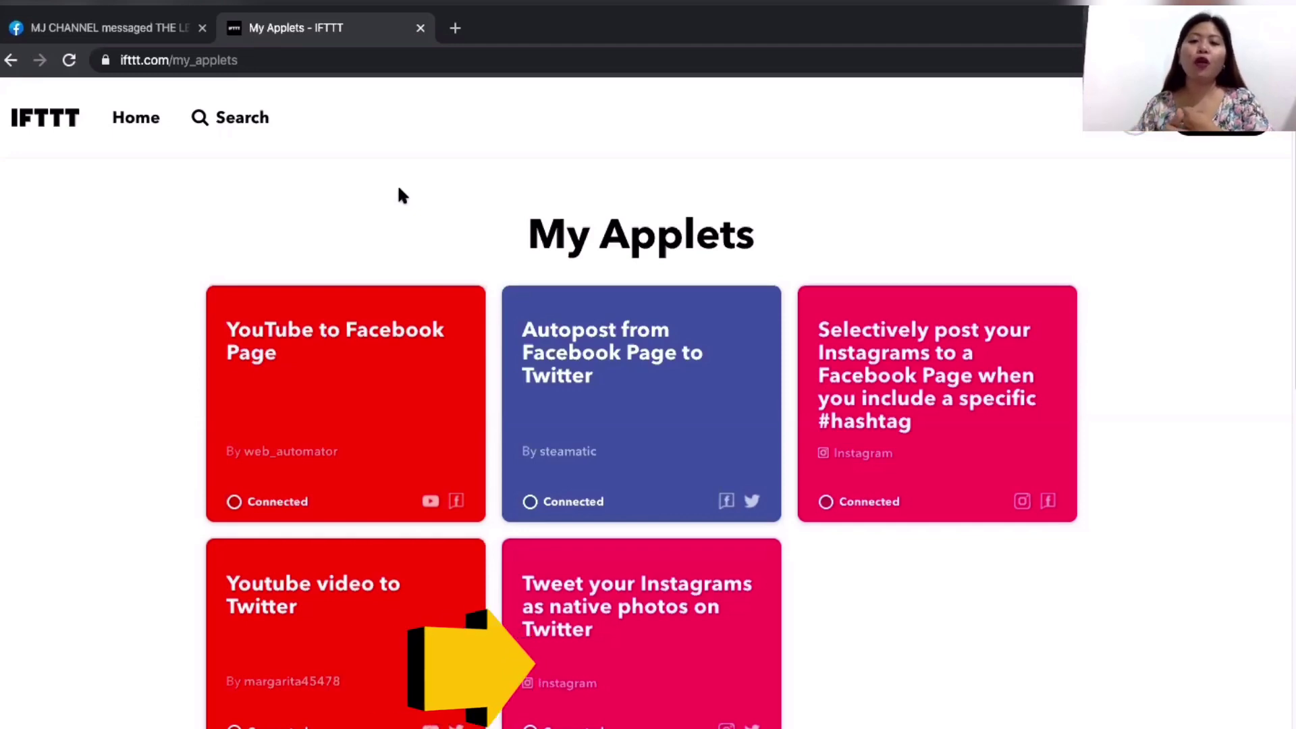
pyautogui.scroll(-1, 432, 300)
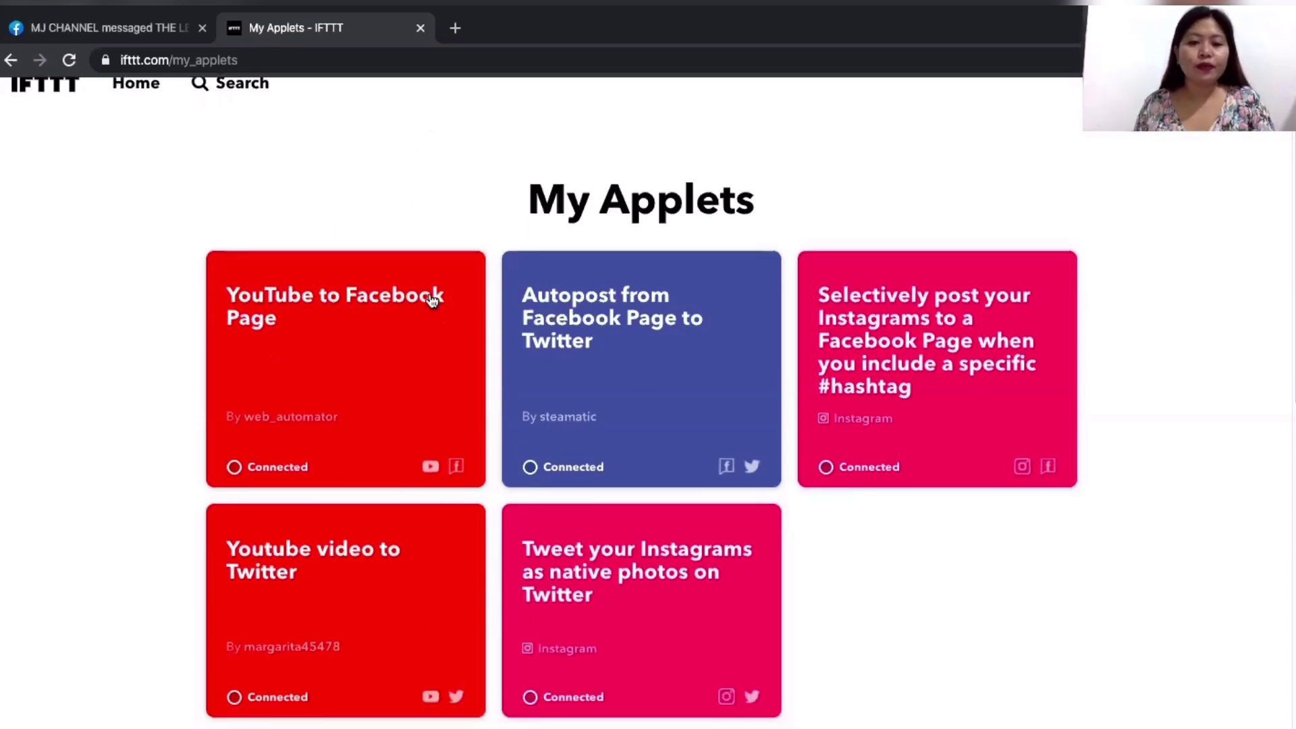
pyautogui.scroll(-2, 432, 299)
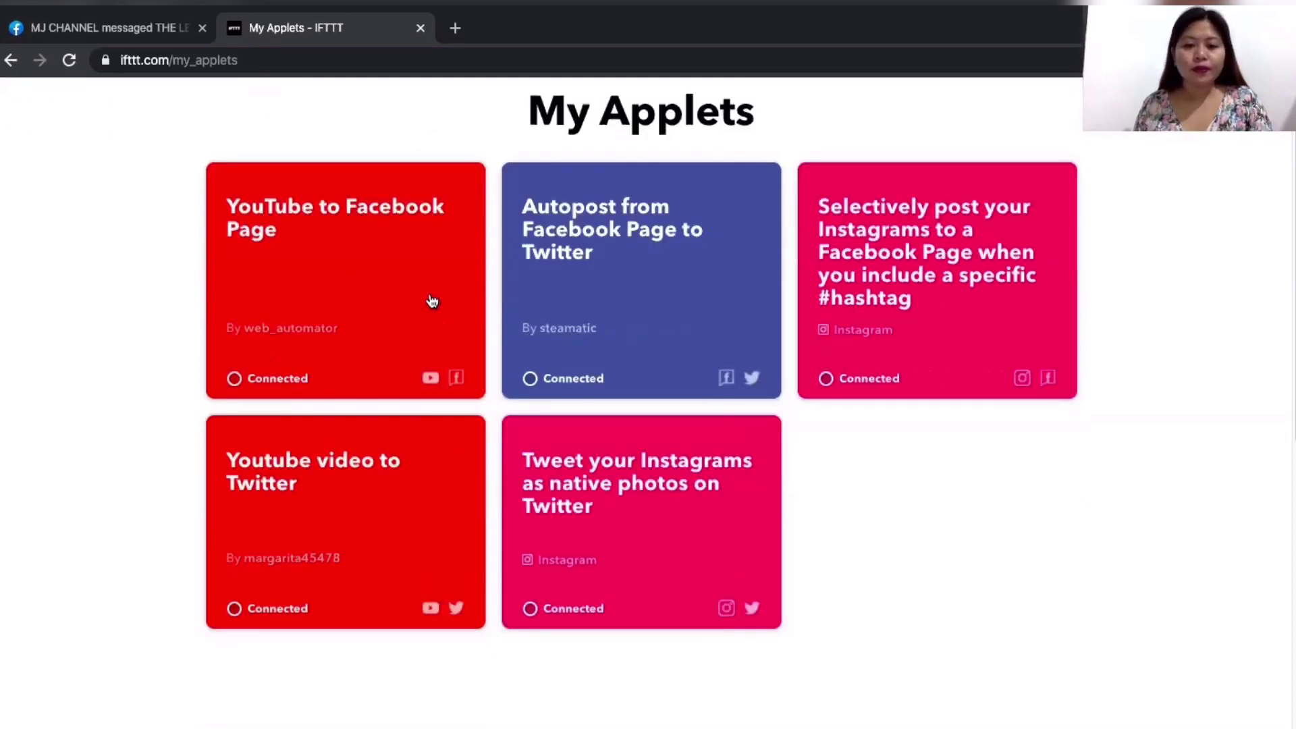
# - Switch to Facebook and open the Jona Shares Page
pyautogui.hotkey('ctrl', 'shift', 'Tab')
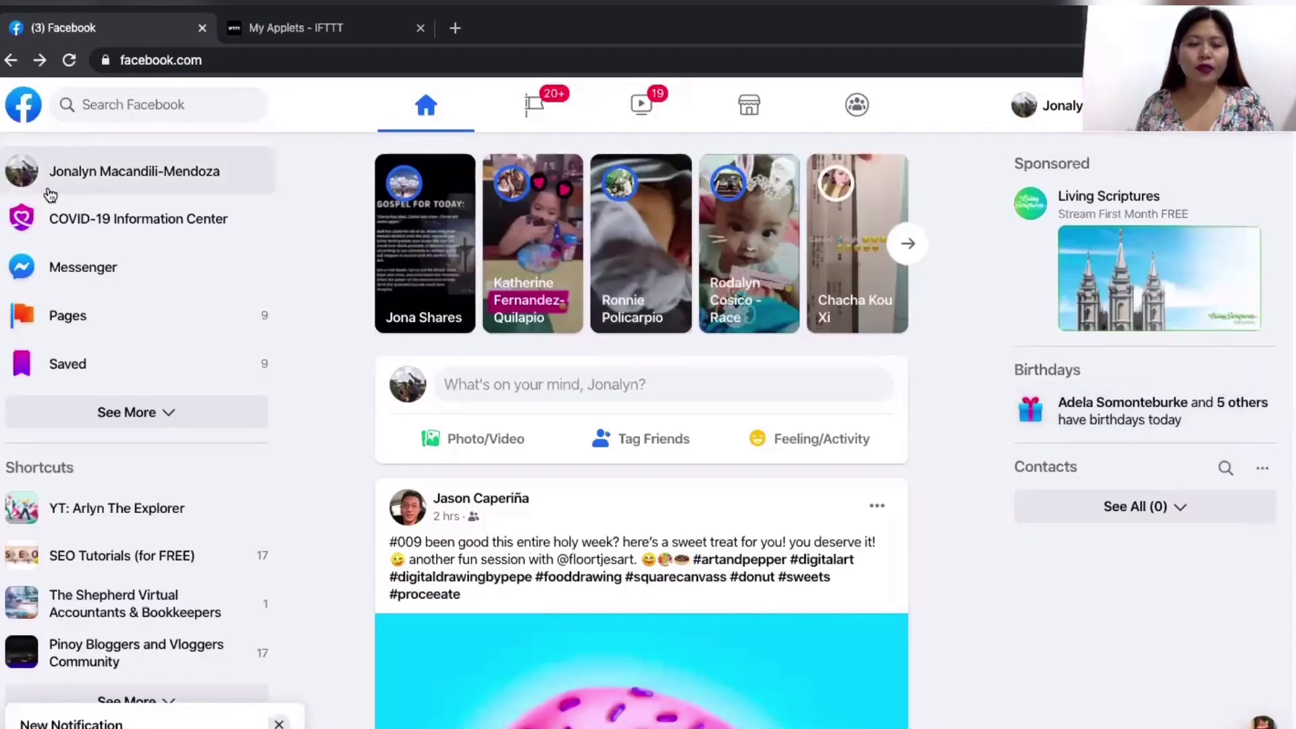
pyautogui.click(67, 315)
pyautogui.click(497, 233)
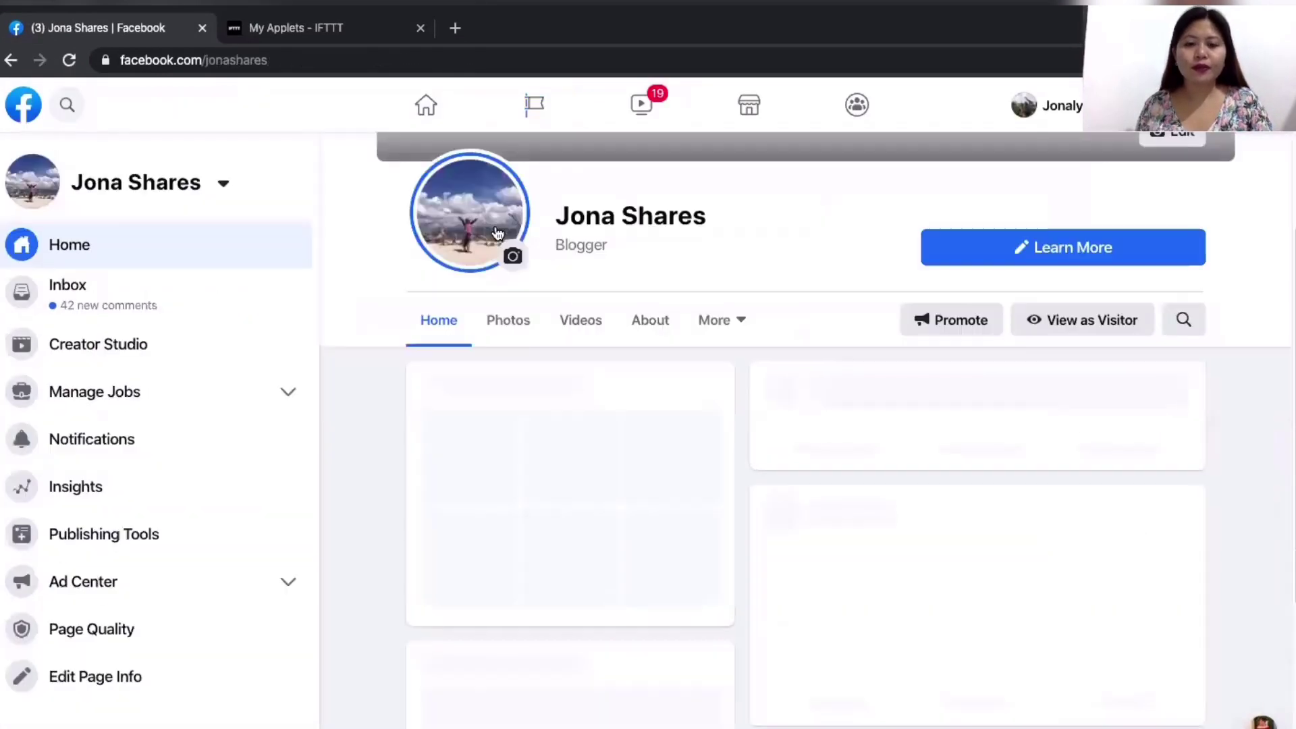
pyautogui.scroll(-1, 878, 365)
pyautogui.click(865, 336)
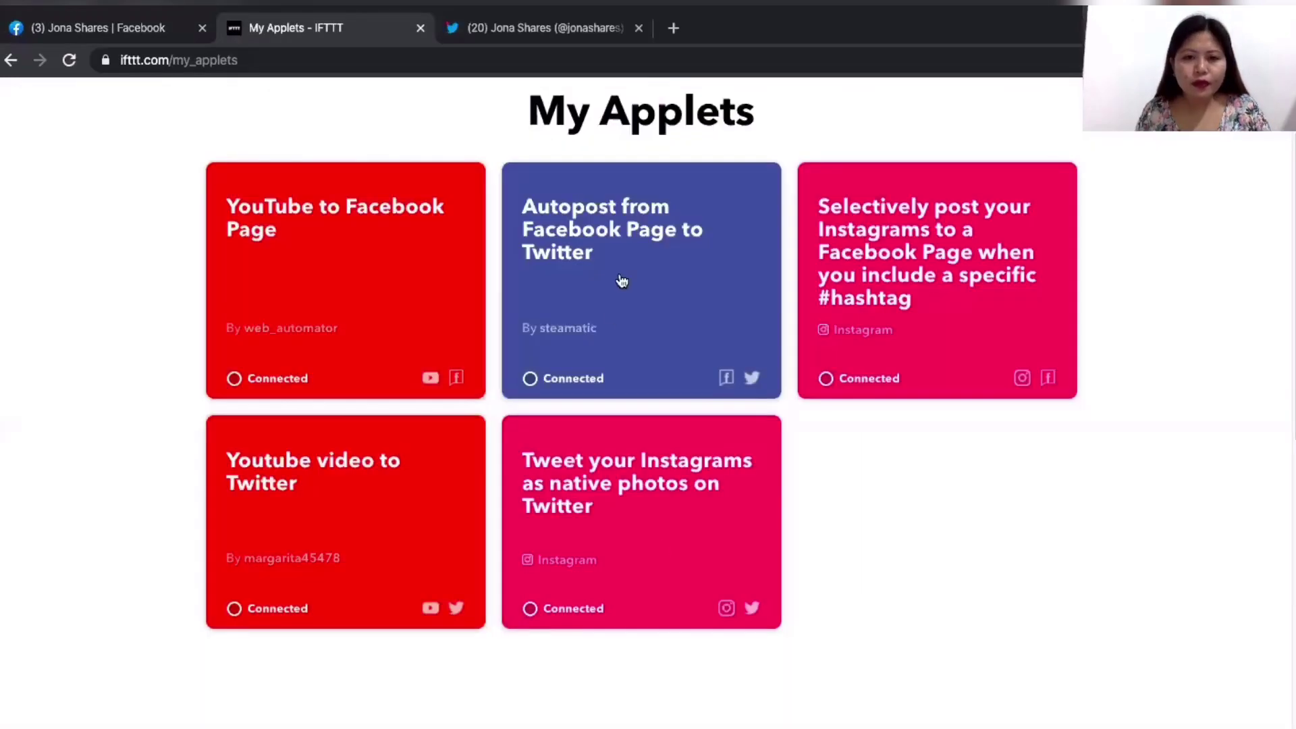
pyautogui.click(621, 281)
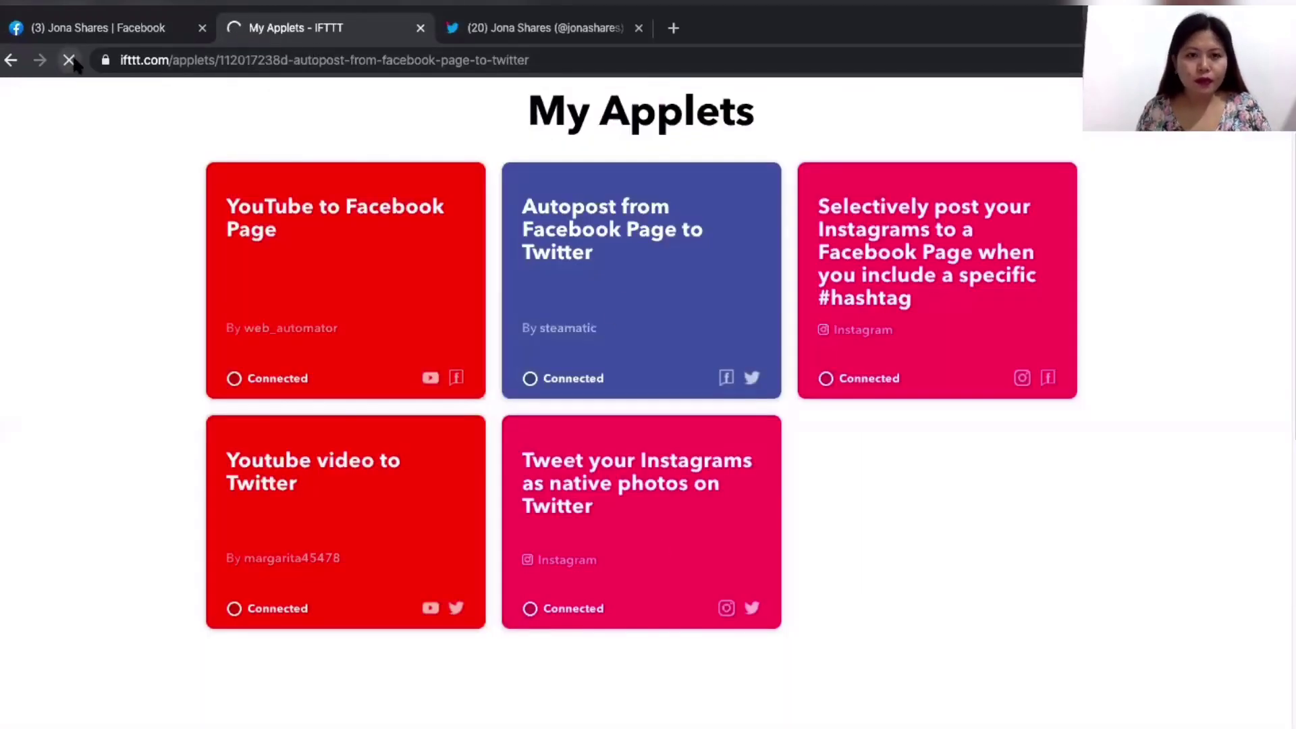
pyautogui.click(98, 27)
pyautogui.scroll(5, 587, 376)
pyautogui.scroll(5, 587, 376)
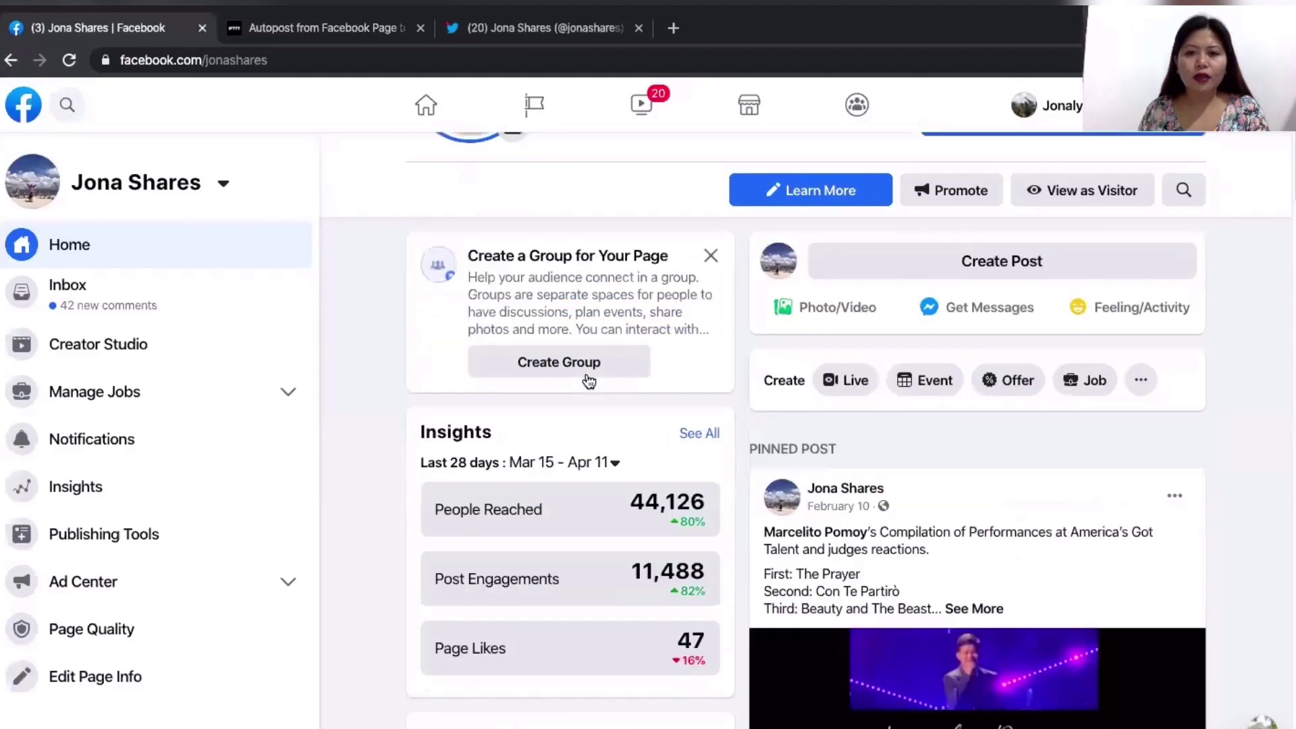
pyautogui.scroll(5, 587, 376)
pyautogui.scroll(-3, 911, 432)
# - Publish a Jona Shares Page post containing the website link
pyautogui.click(891, 463)
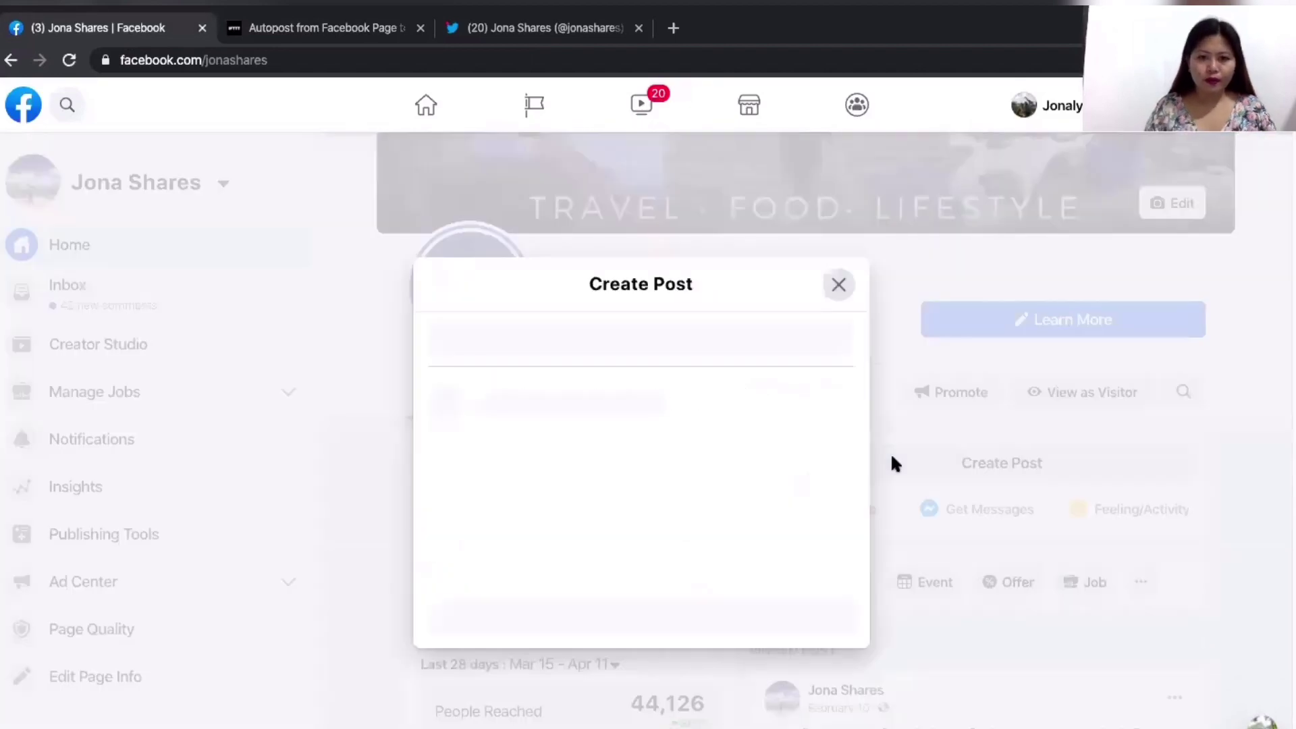
pyautogui.write('Jona Shares Website: https://')
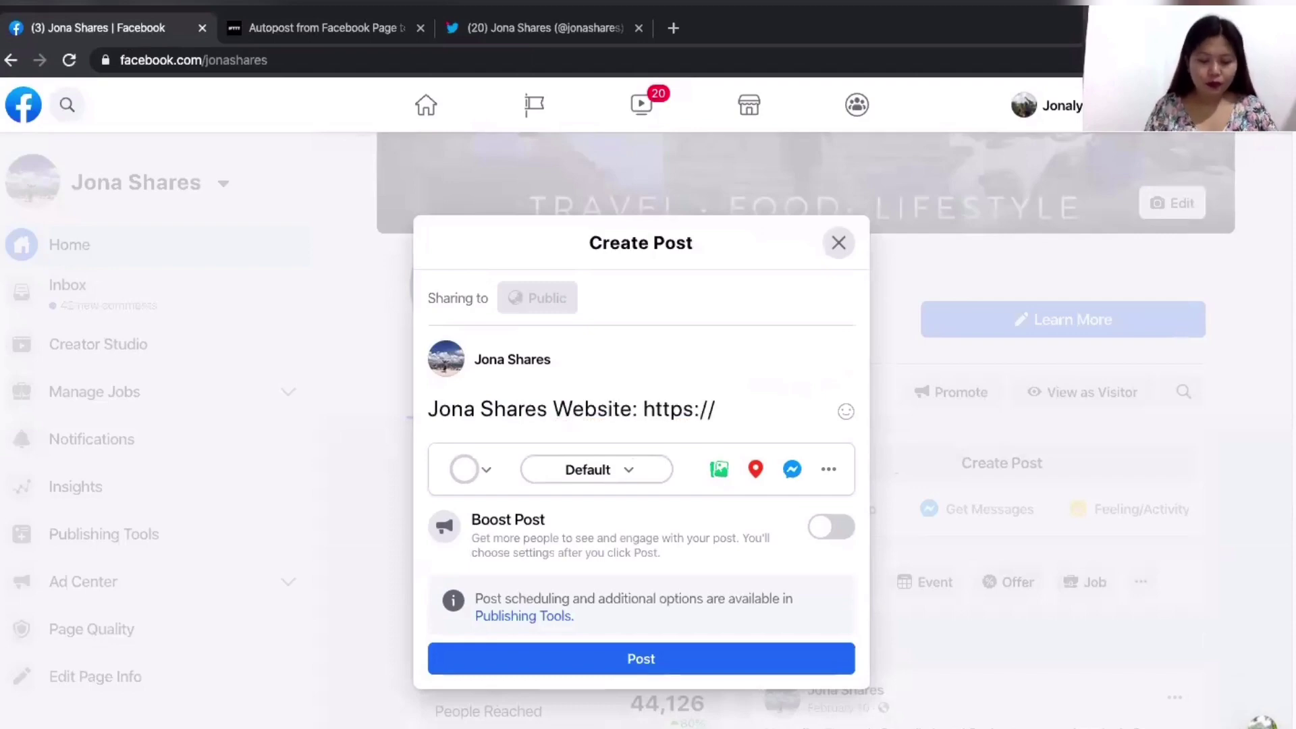
pyautogui.write('www.jonashares.c')
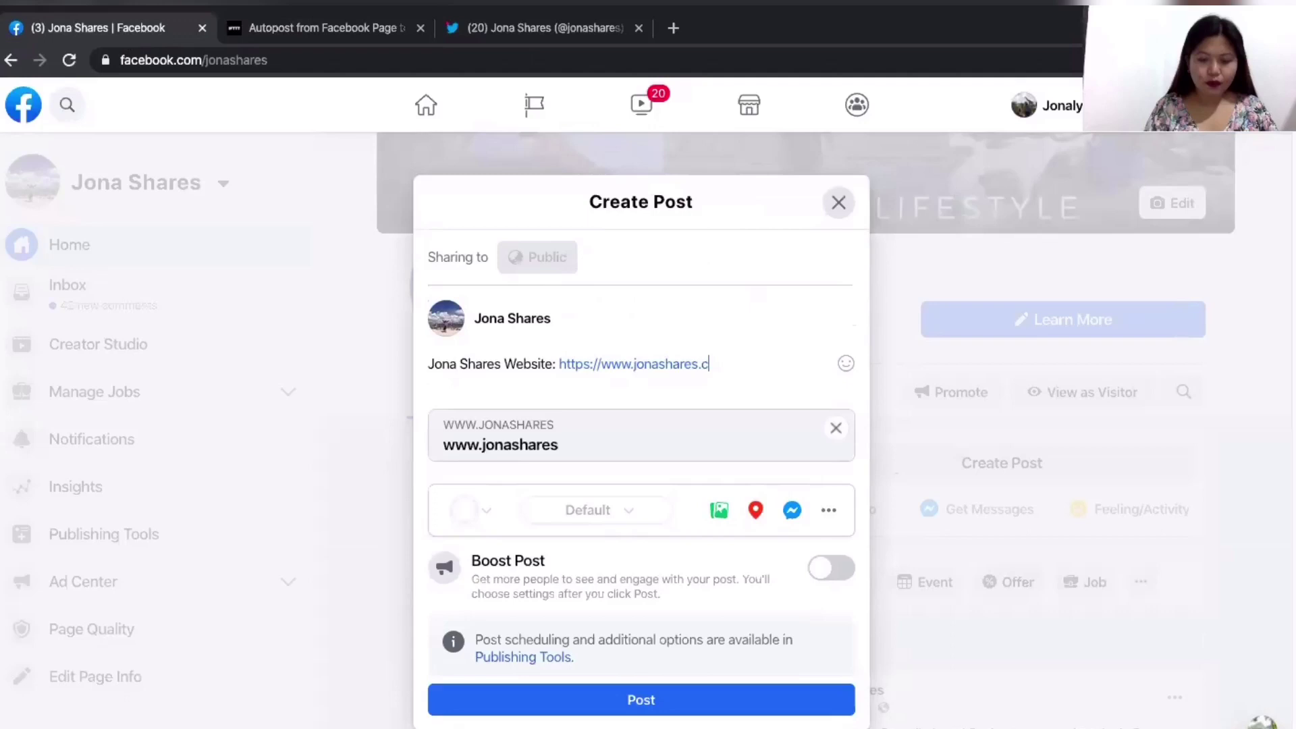
pyautogui.write('om')
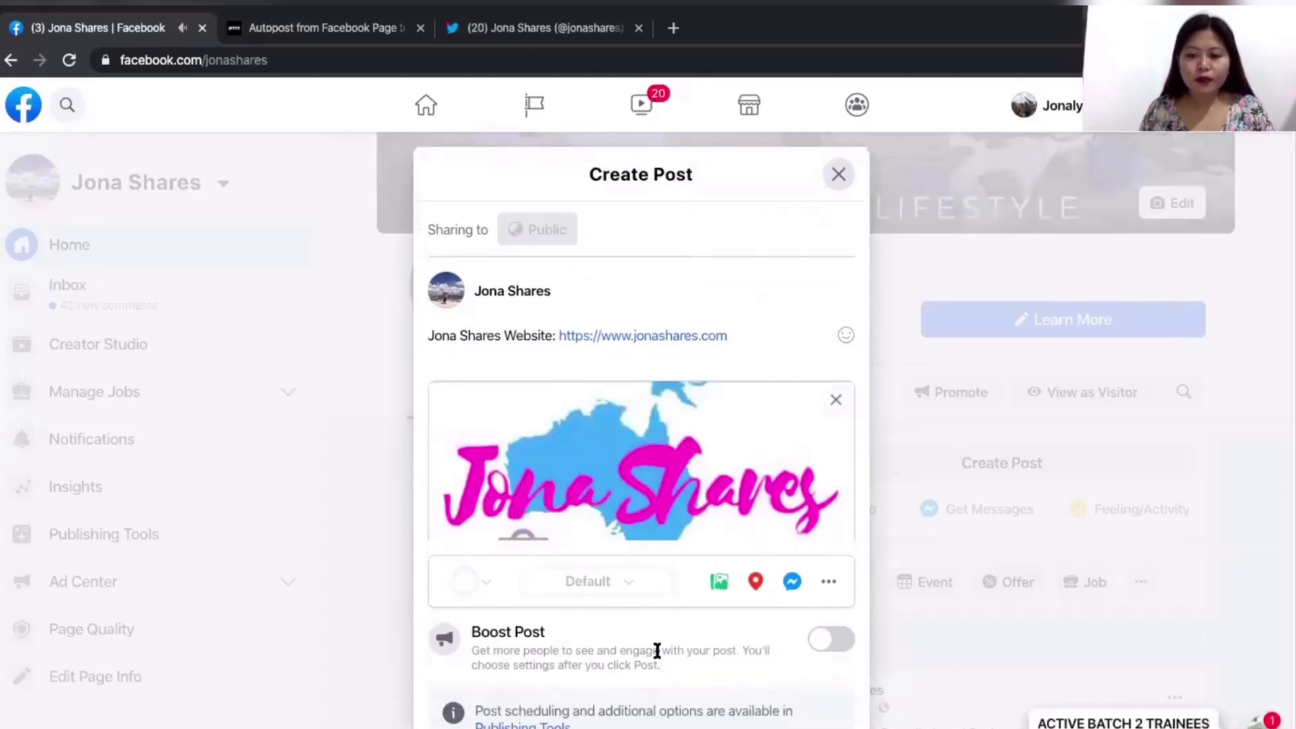
pyautogui.click(641, 726)
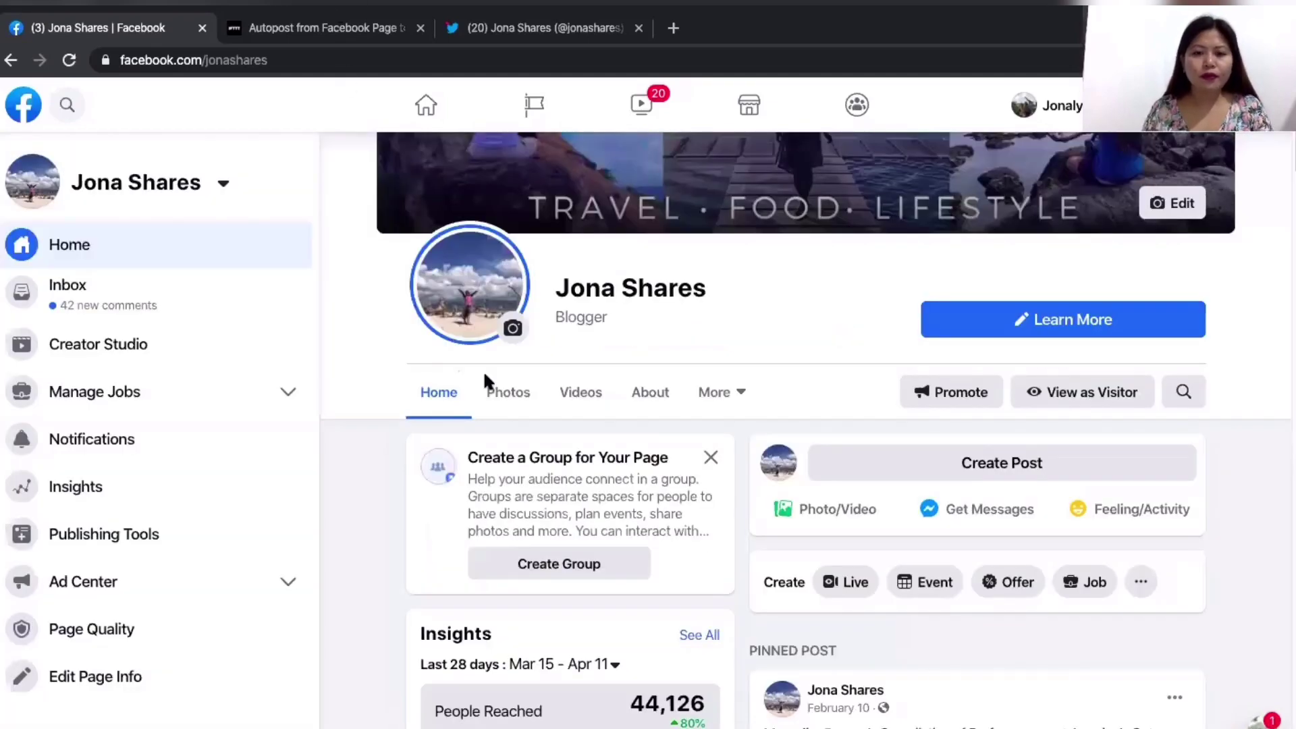
pyautogui.scroll(-8, 525, 370)
pyautogui.scroll(-5, 526, 370)
pyautogui.scroll(-4, 526, 370)
pyautogui.scroll(-3, 810, 338)
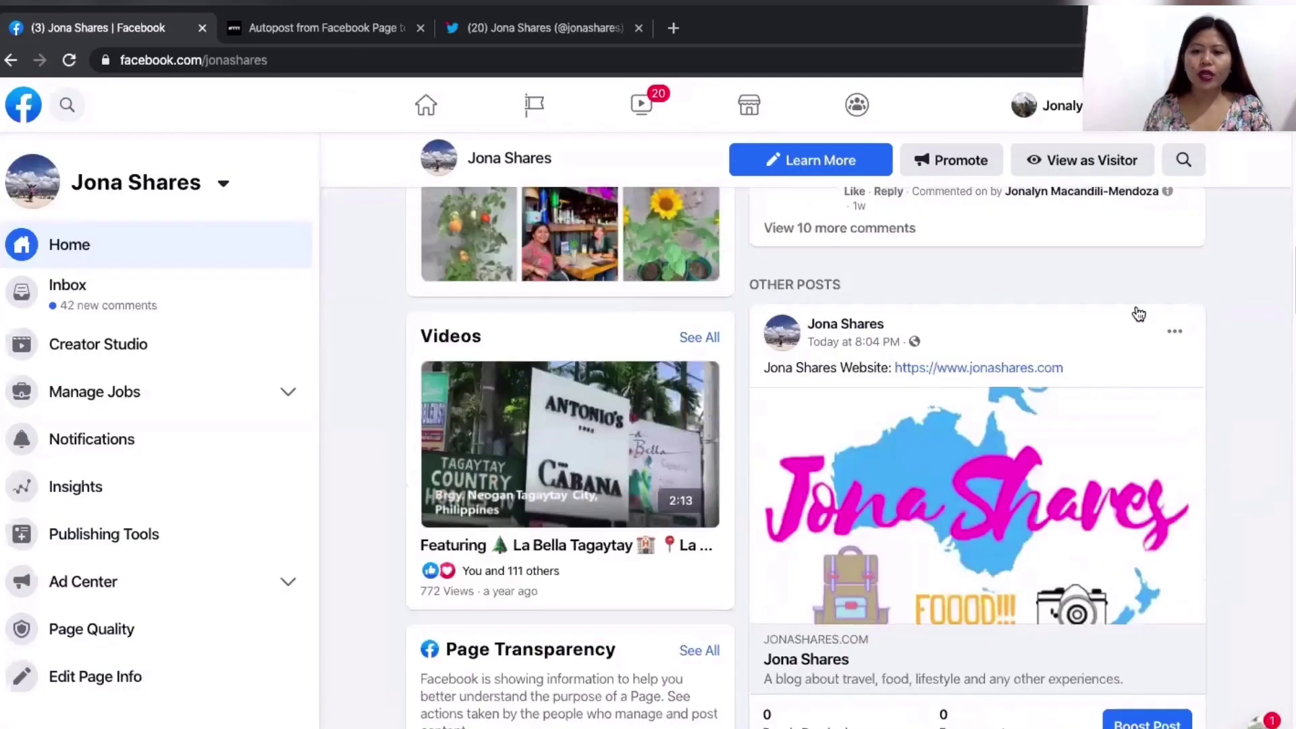
pyautogui.click(440, 33)
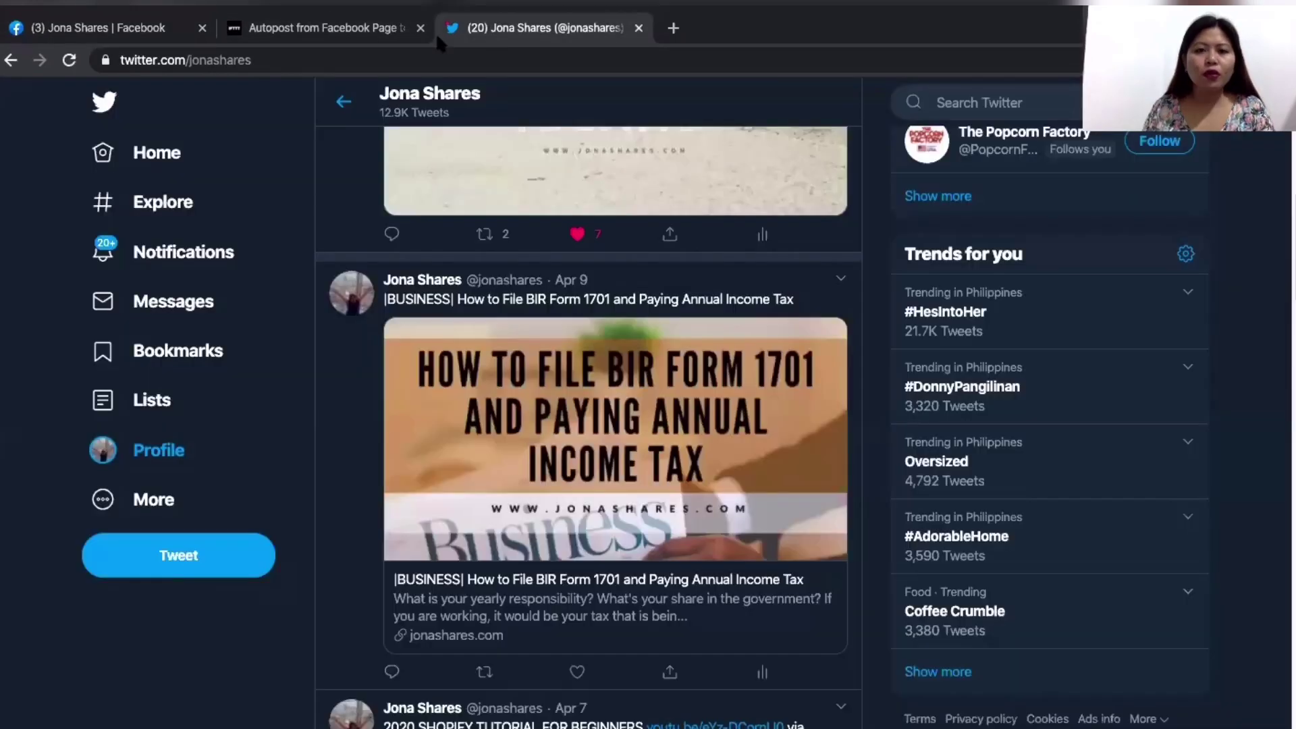
pyautogui.write('twitter')
pyautogui.press('Return')
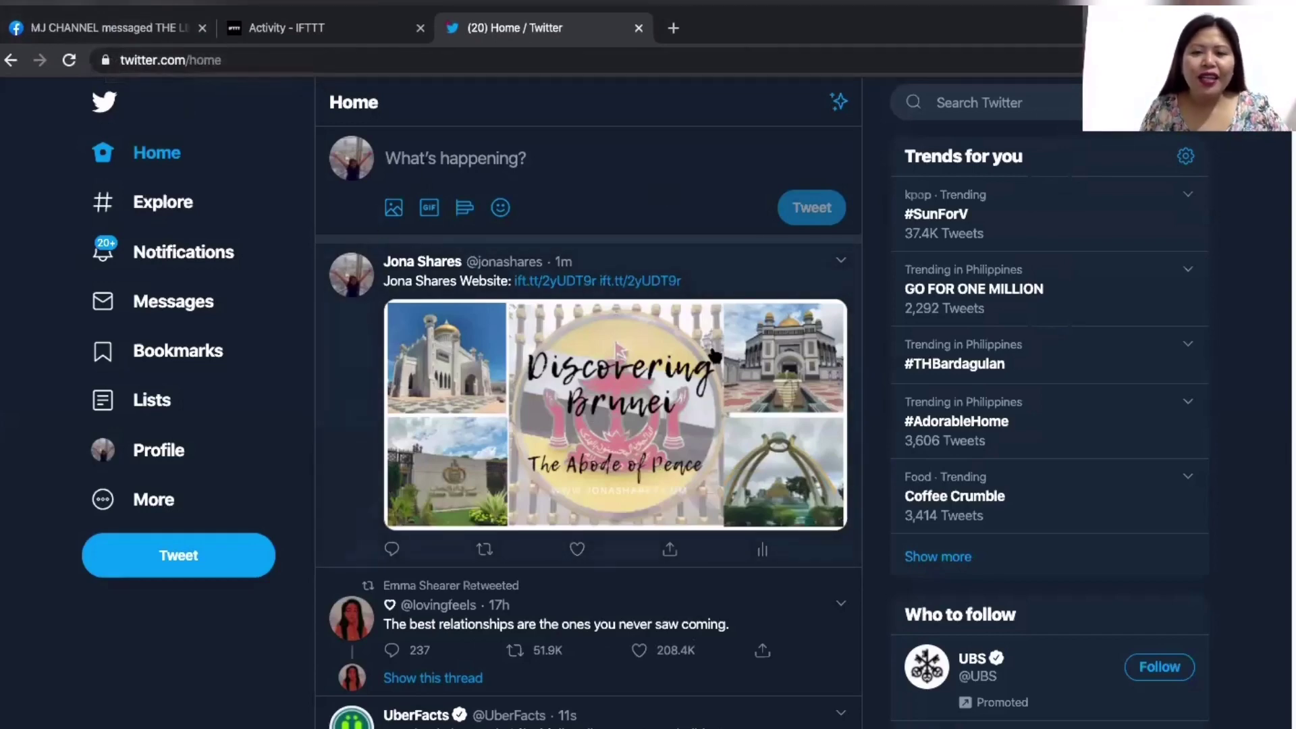
pyautogui.click(158, 451)
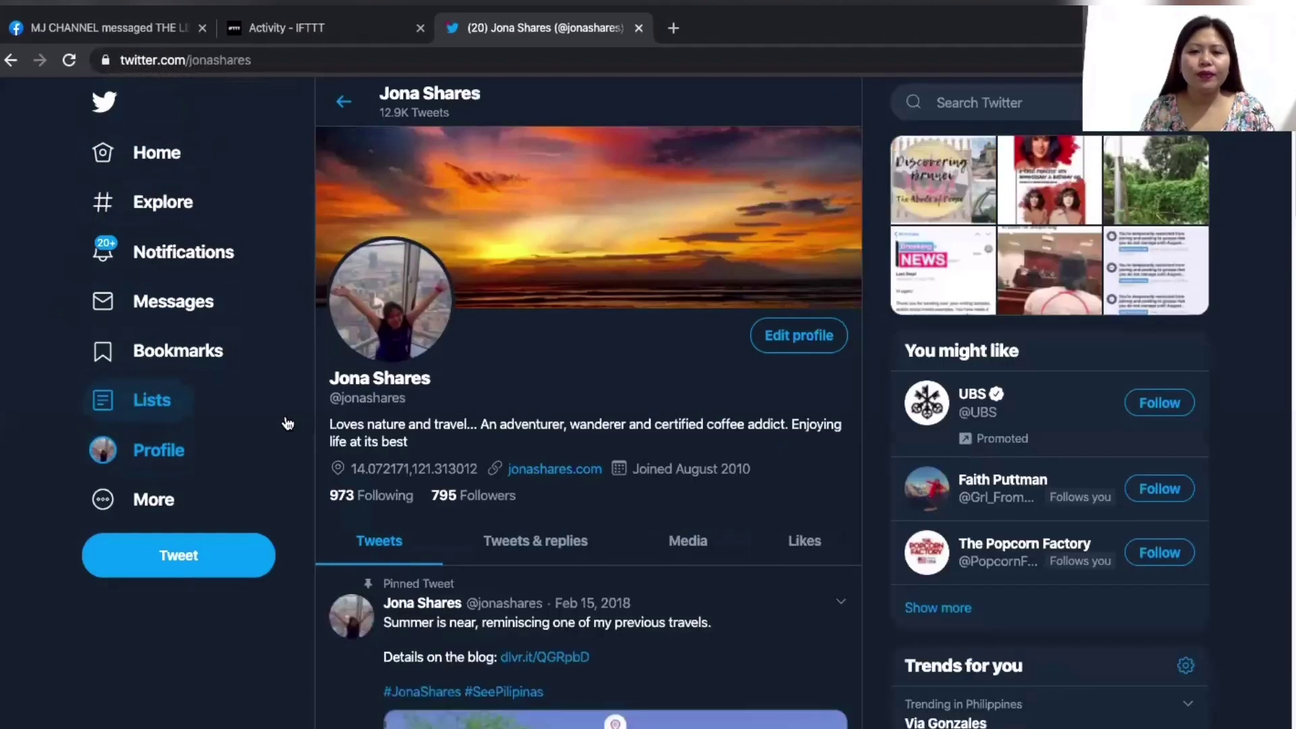
pyautogui.scroll(-10, 287, 423)
pyautogui.scroll(-2, 283, 270)
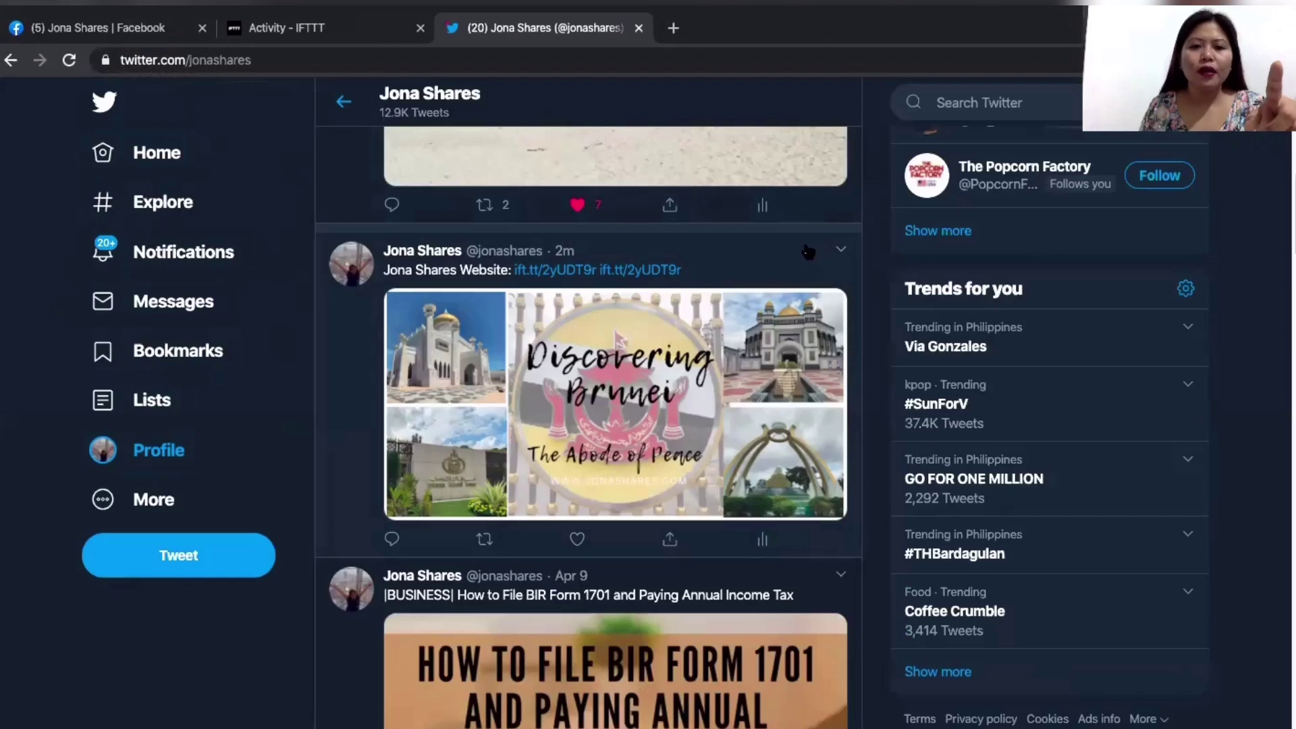
# - Return to IFTTT and find the 8:05 PM Autopost run in the Activity log
pyautogui.click(318, 28)
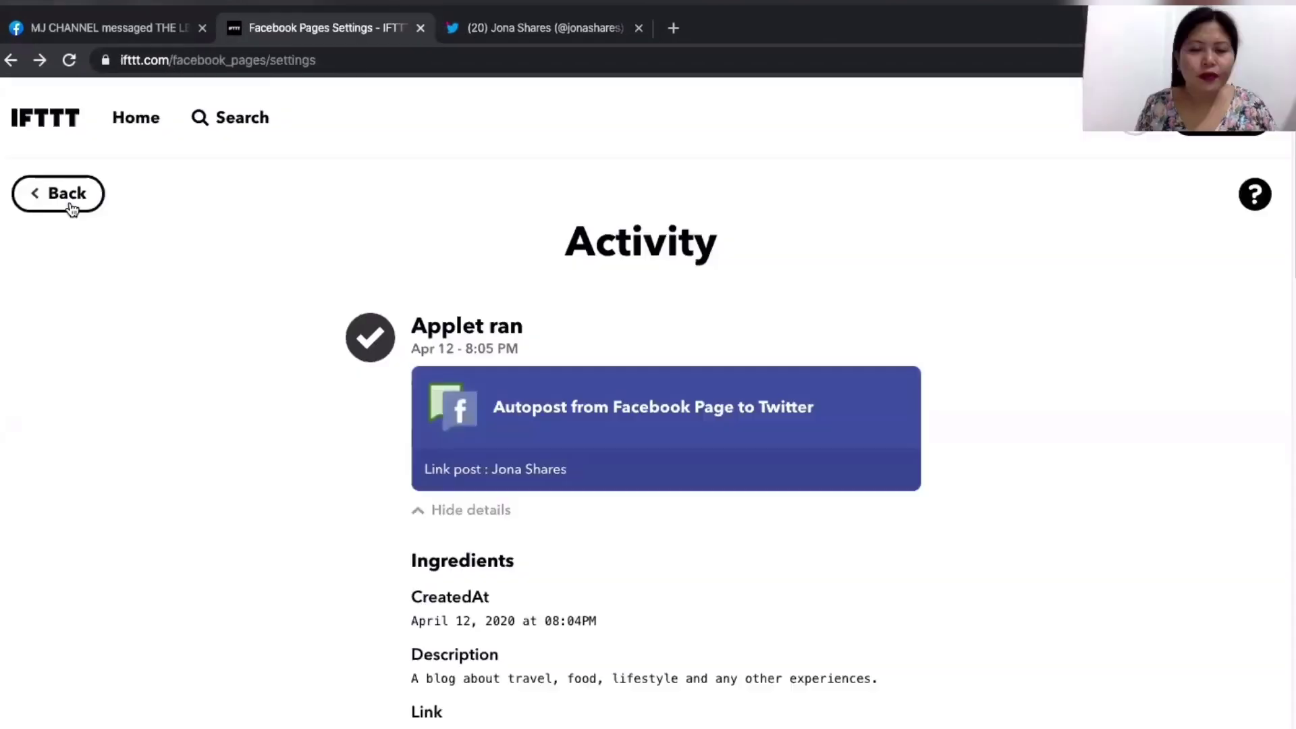
pyautogui.click(68, 196)
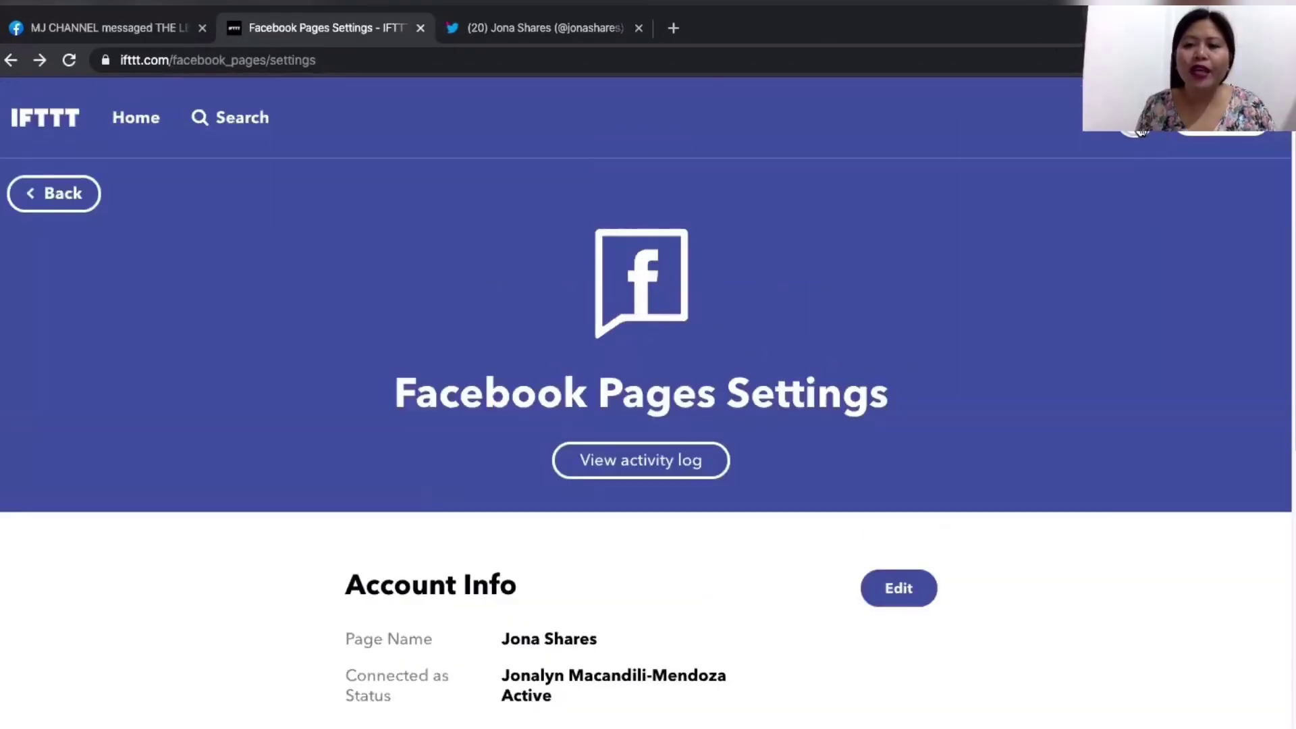
pyautogui.click(1140, 131)
pyautogui.click(1078, 214)
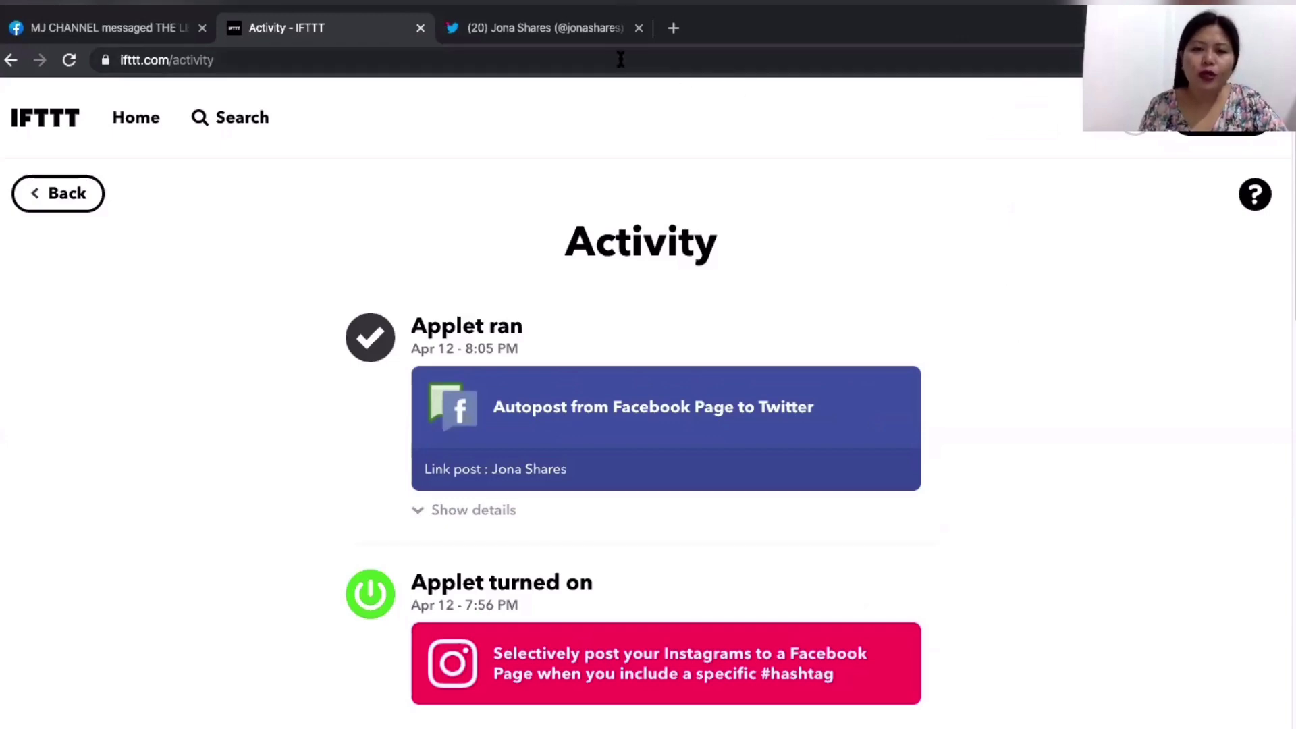
pyautogui.scroll(-8, 654, 643)
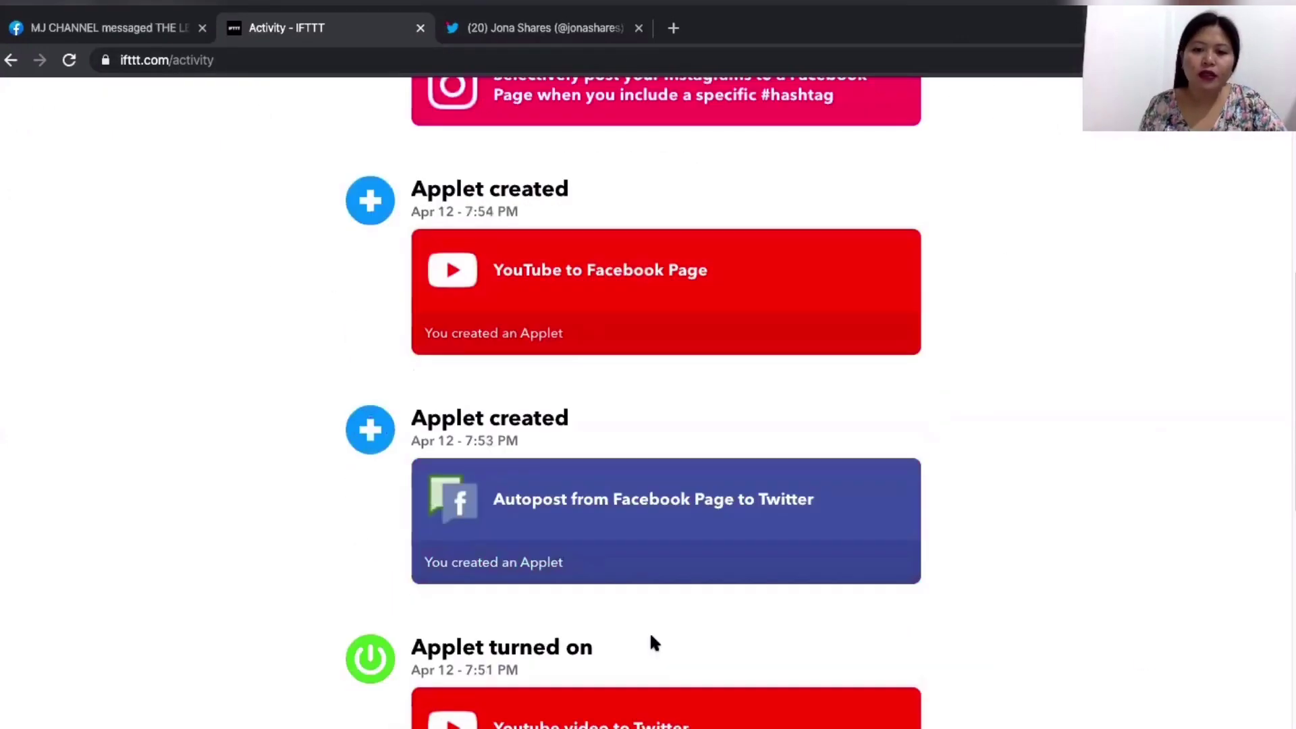
pyautogui.scroll(-4, 653, 643)
pyautogui.scroll(1, 370, 513)
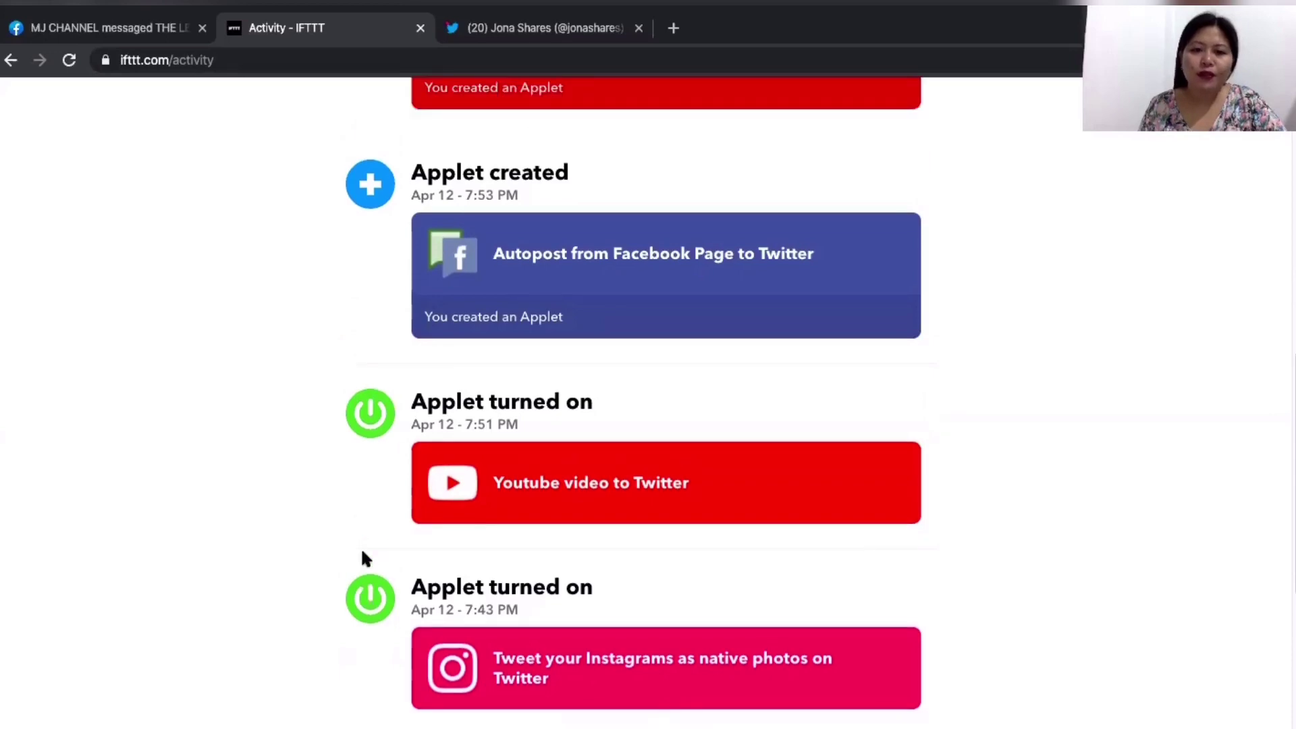
pyautogui.scroll(1, 378, 607)
pyautogui.scroll(7, 463, 440)
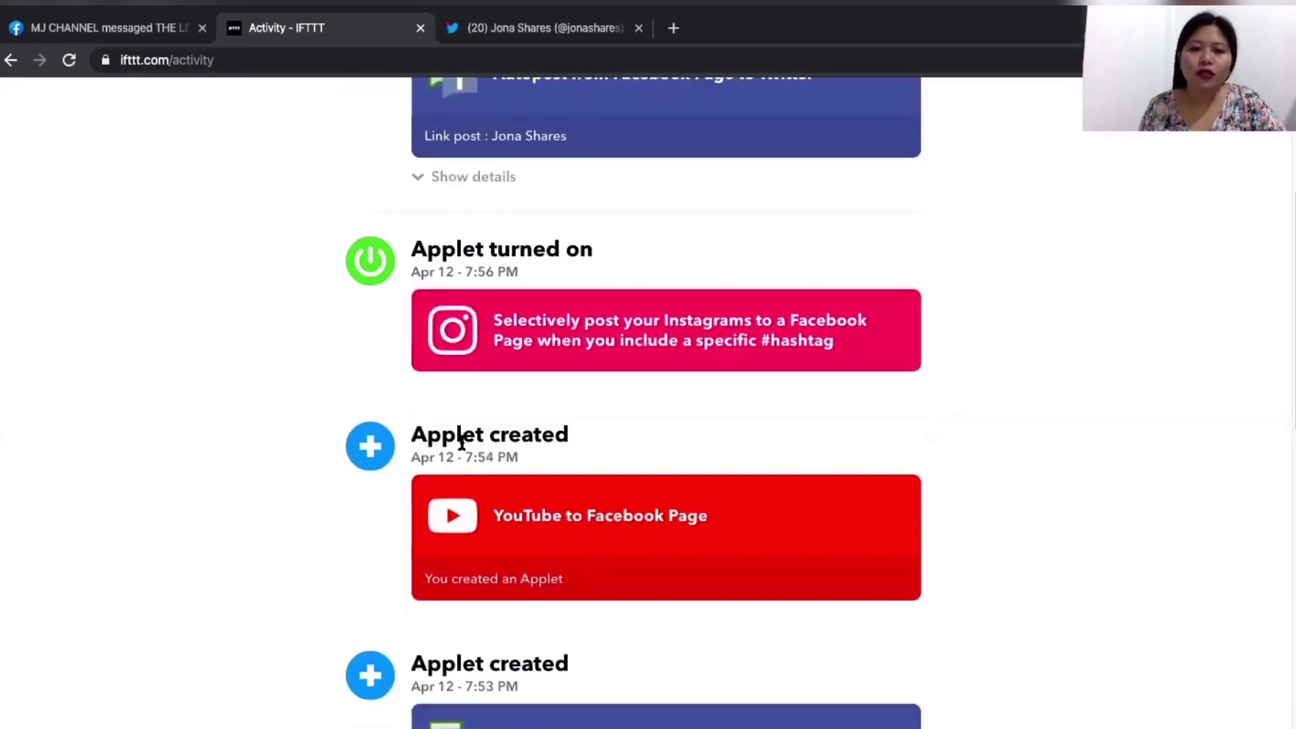
pyautogui.scroll(1, 463, 440)
pyautogui.scroll(2, 463, 440)
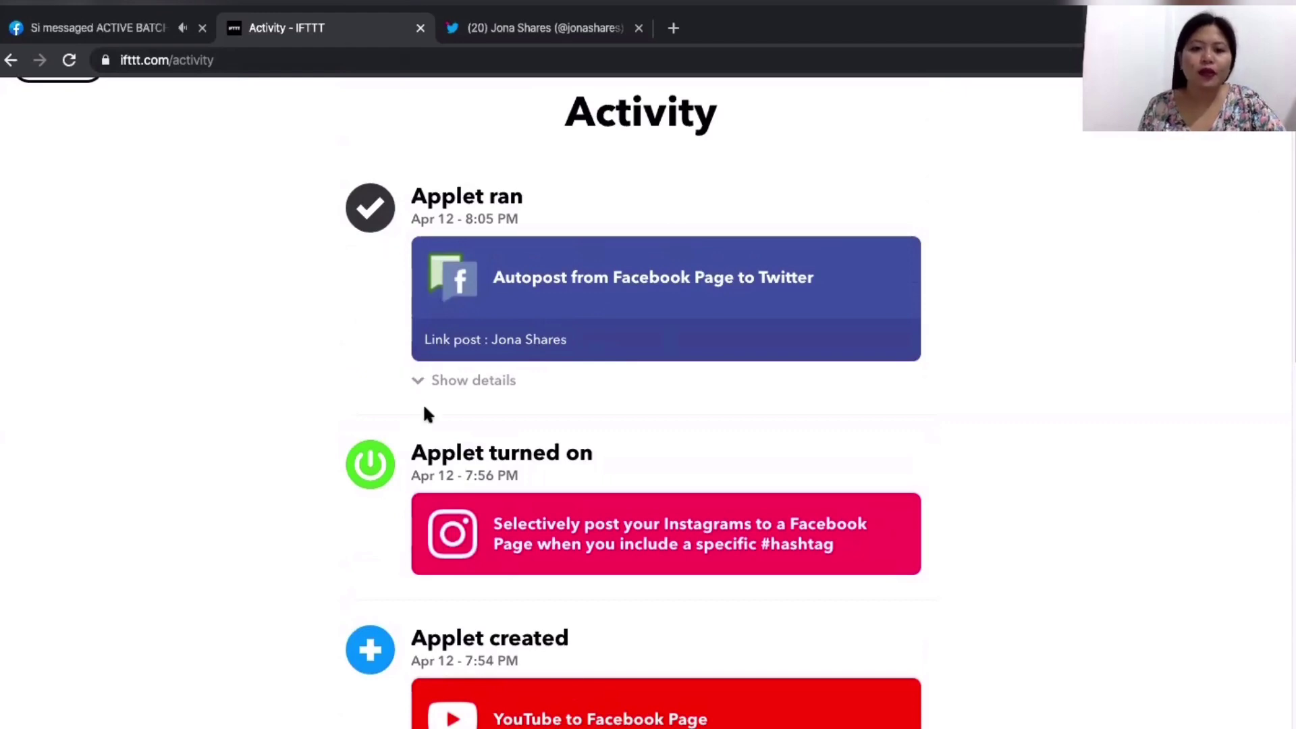
# - Expand the latest run's details and review ingredients like the jonashares.com link
pyautogui.click(432, 383)
pyautogui.scroll(-3, 217, 317)
pyautogui.scroll(-2, 217, 317)
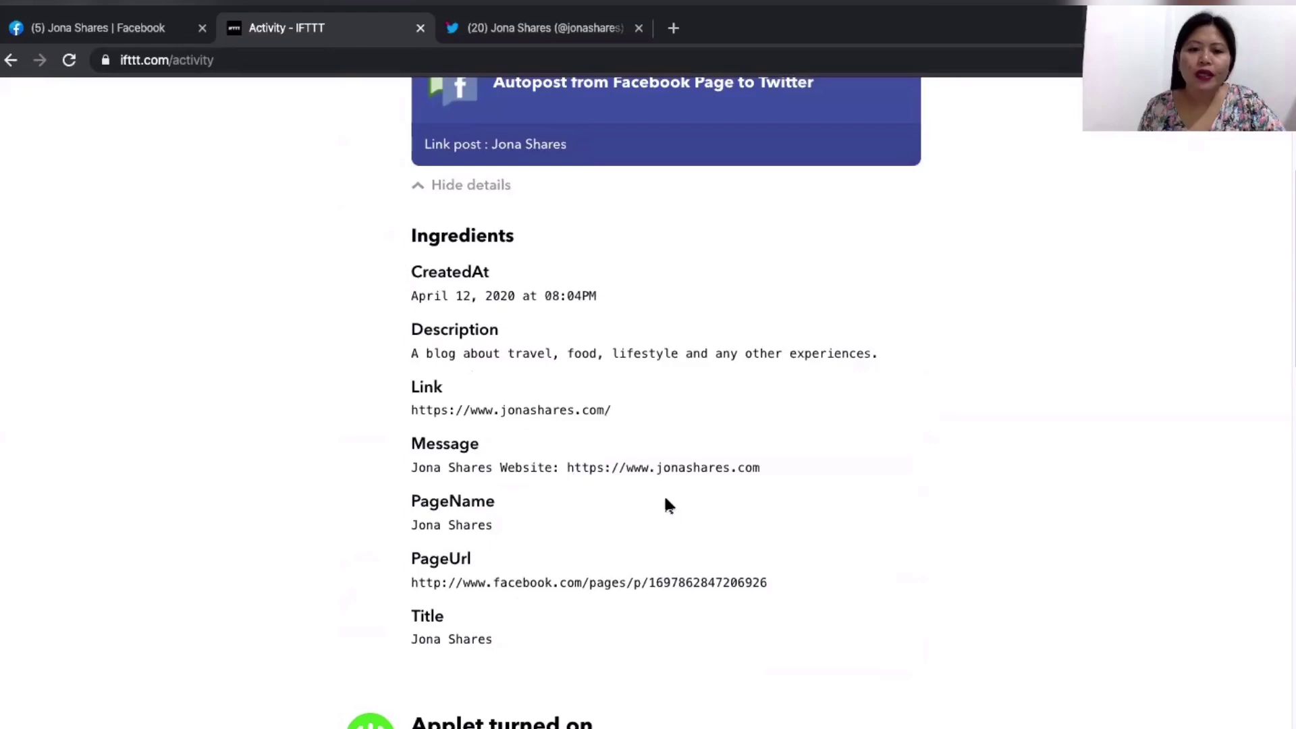
pyautogui.scroll(5, 261, 216)
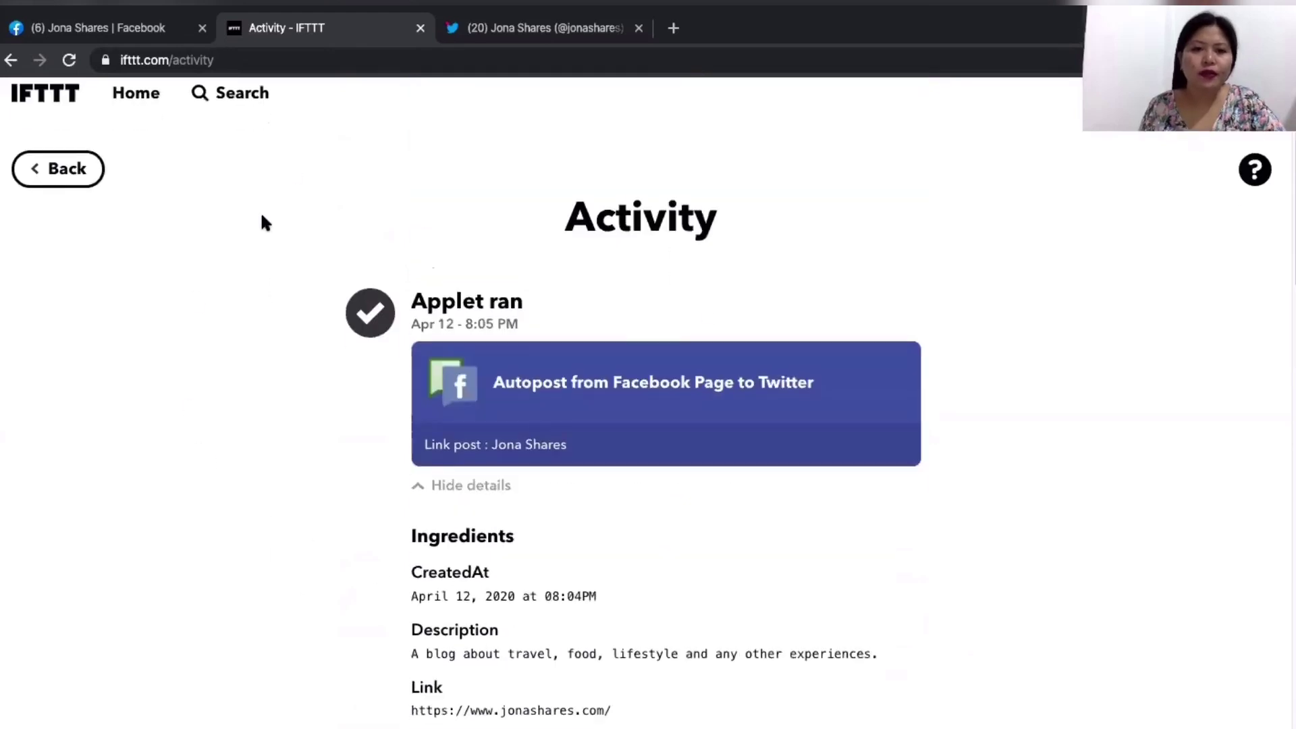